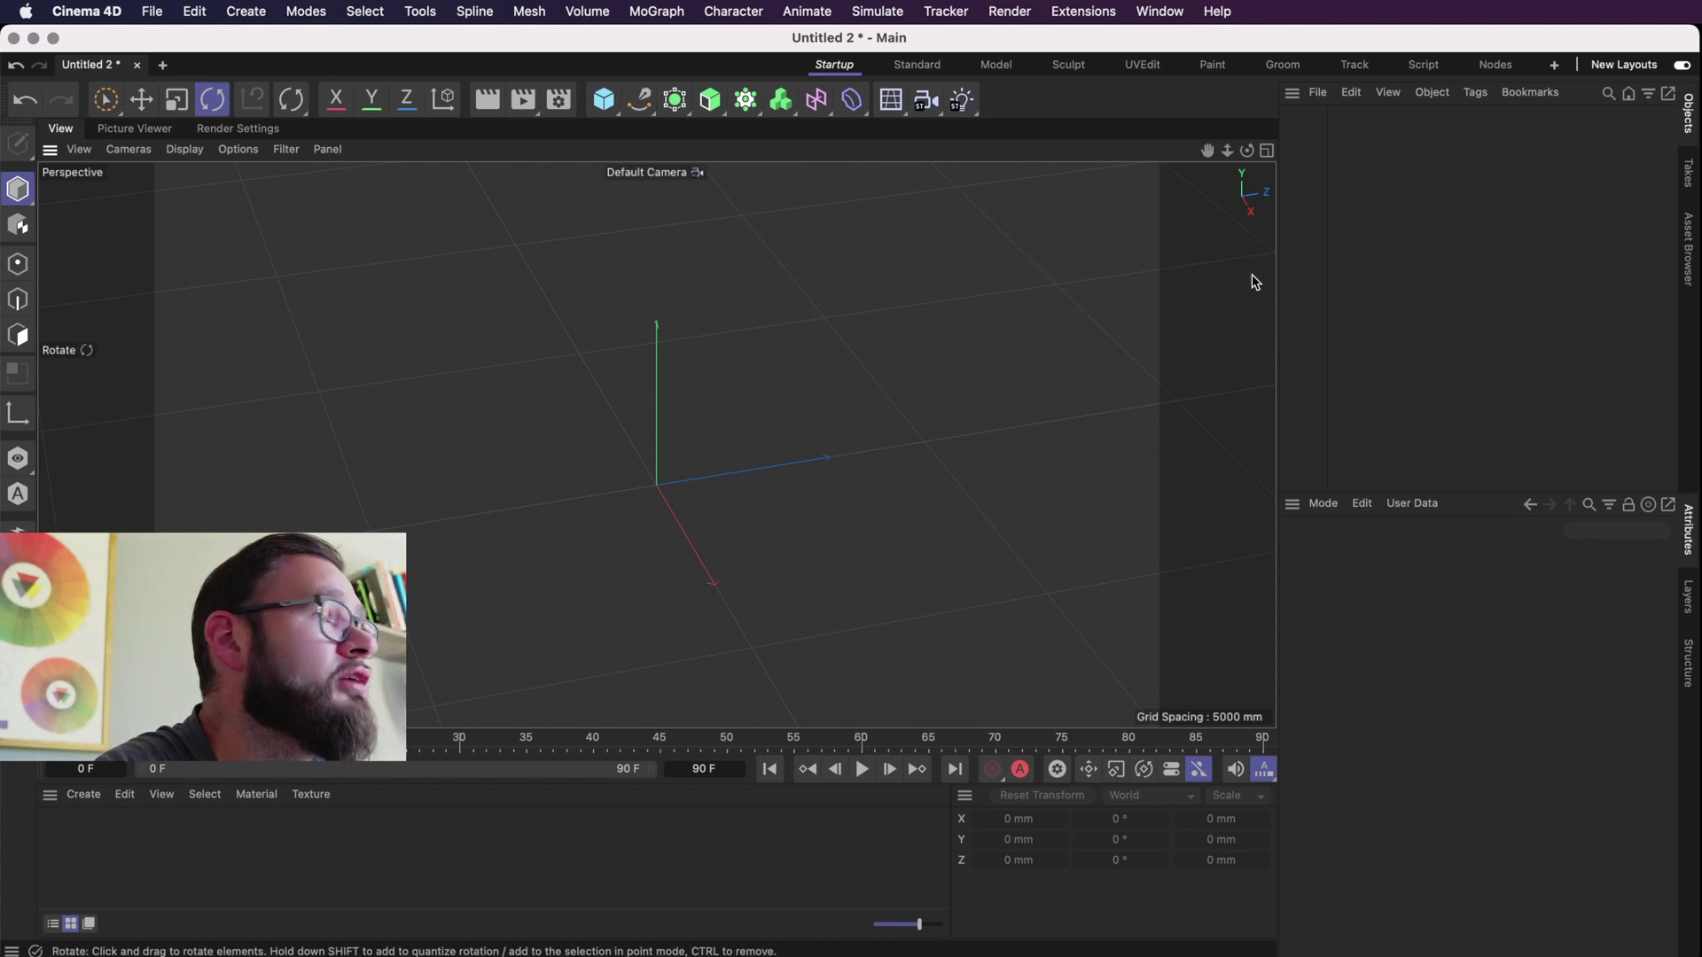
Create a New Shadow Catcher Material from the materials palette, then add a Floor object
left_click(84, 794)
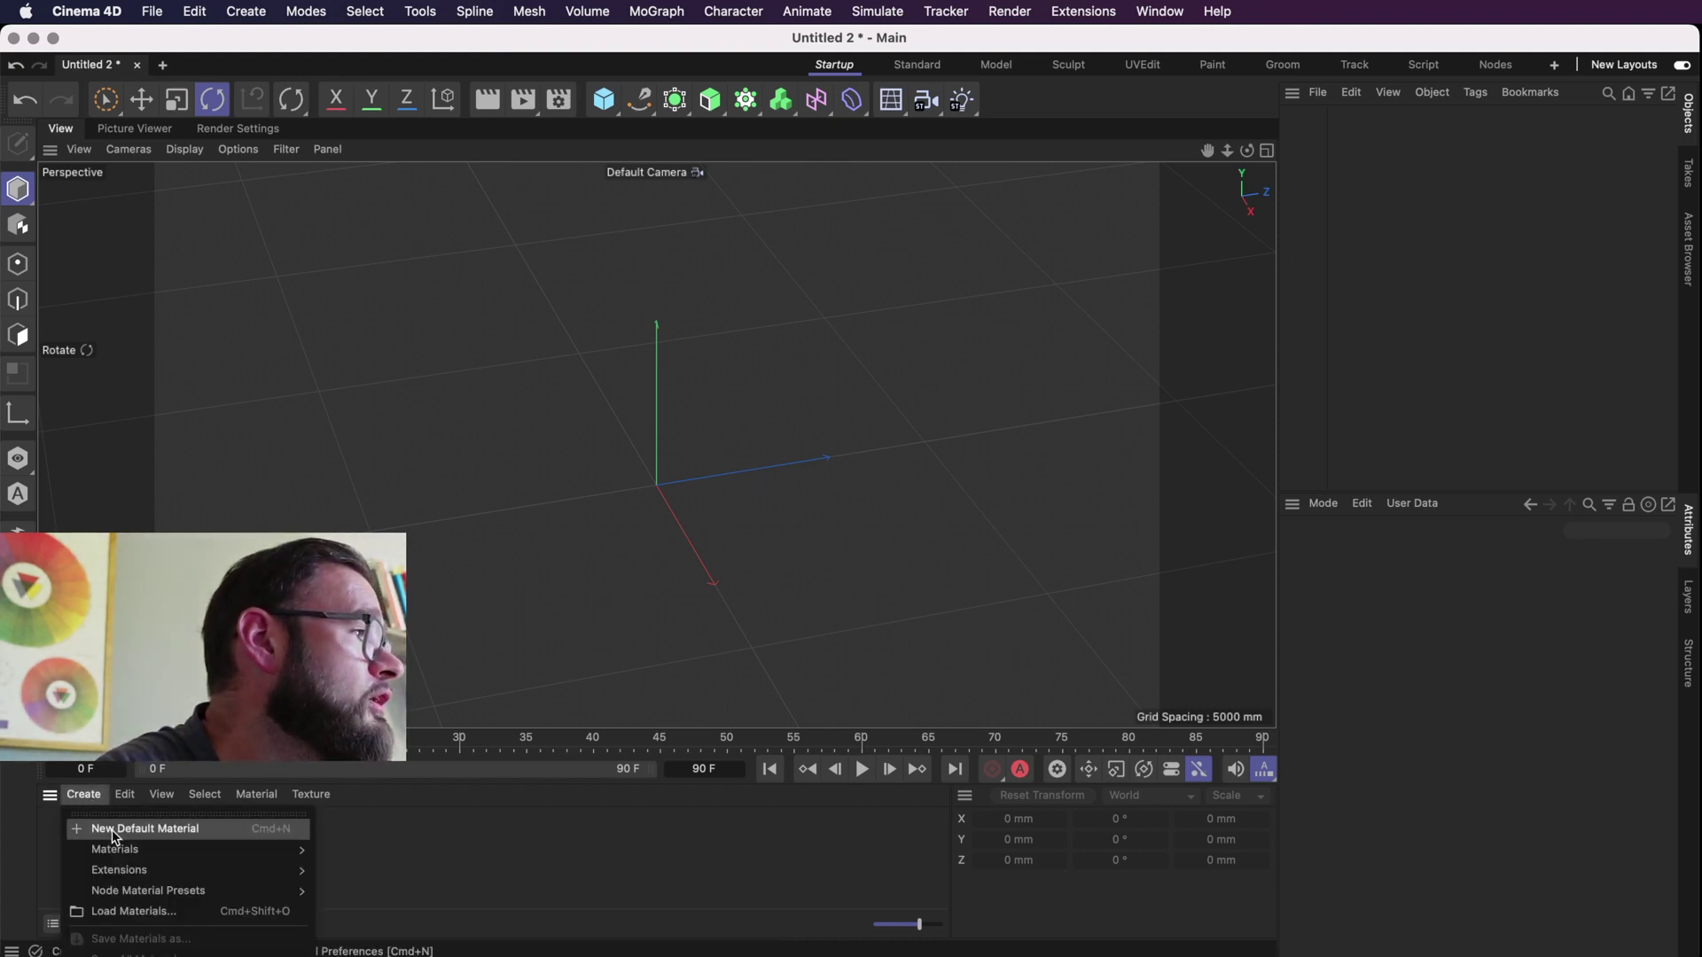
mouse_move(122, 849)
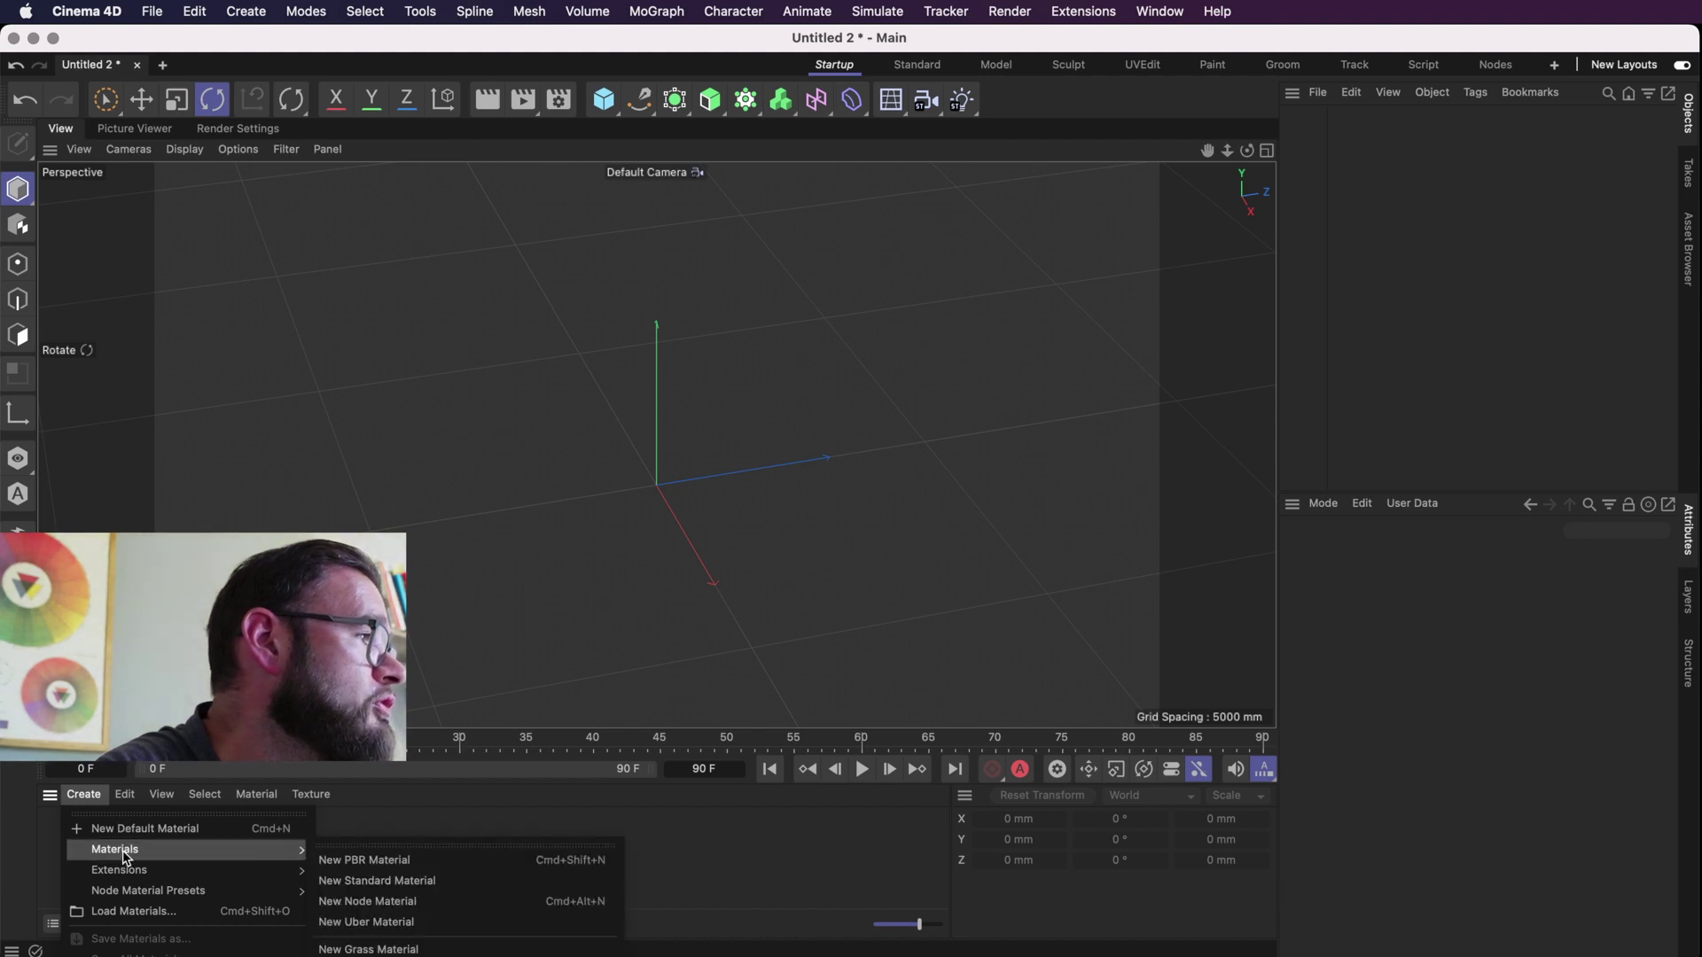
left_click(402, 849)
left_click_drag(407, 824, 544, 606)
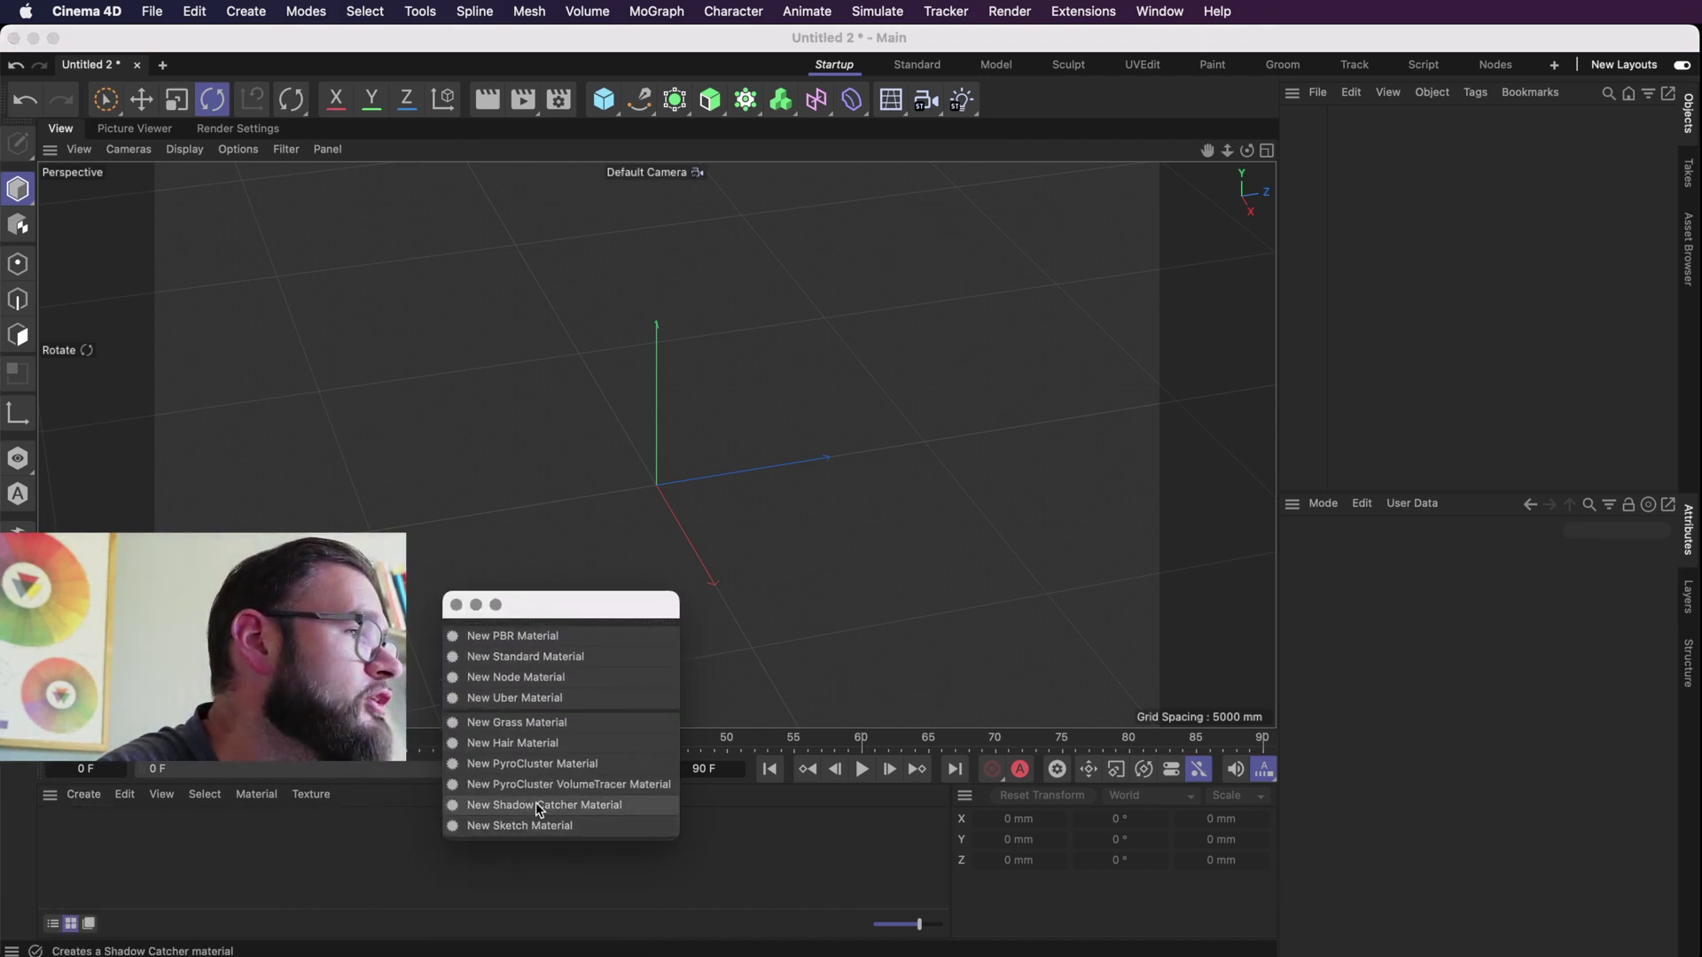
left_click(535, 804)
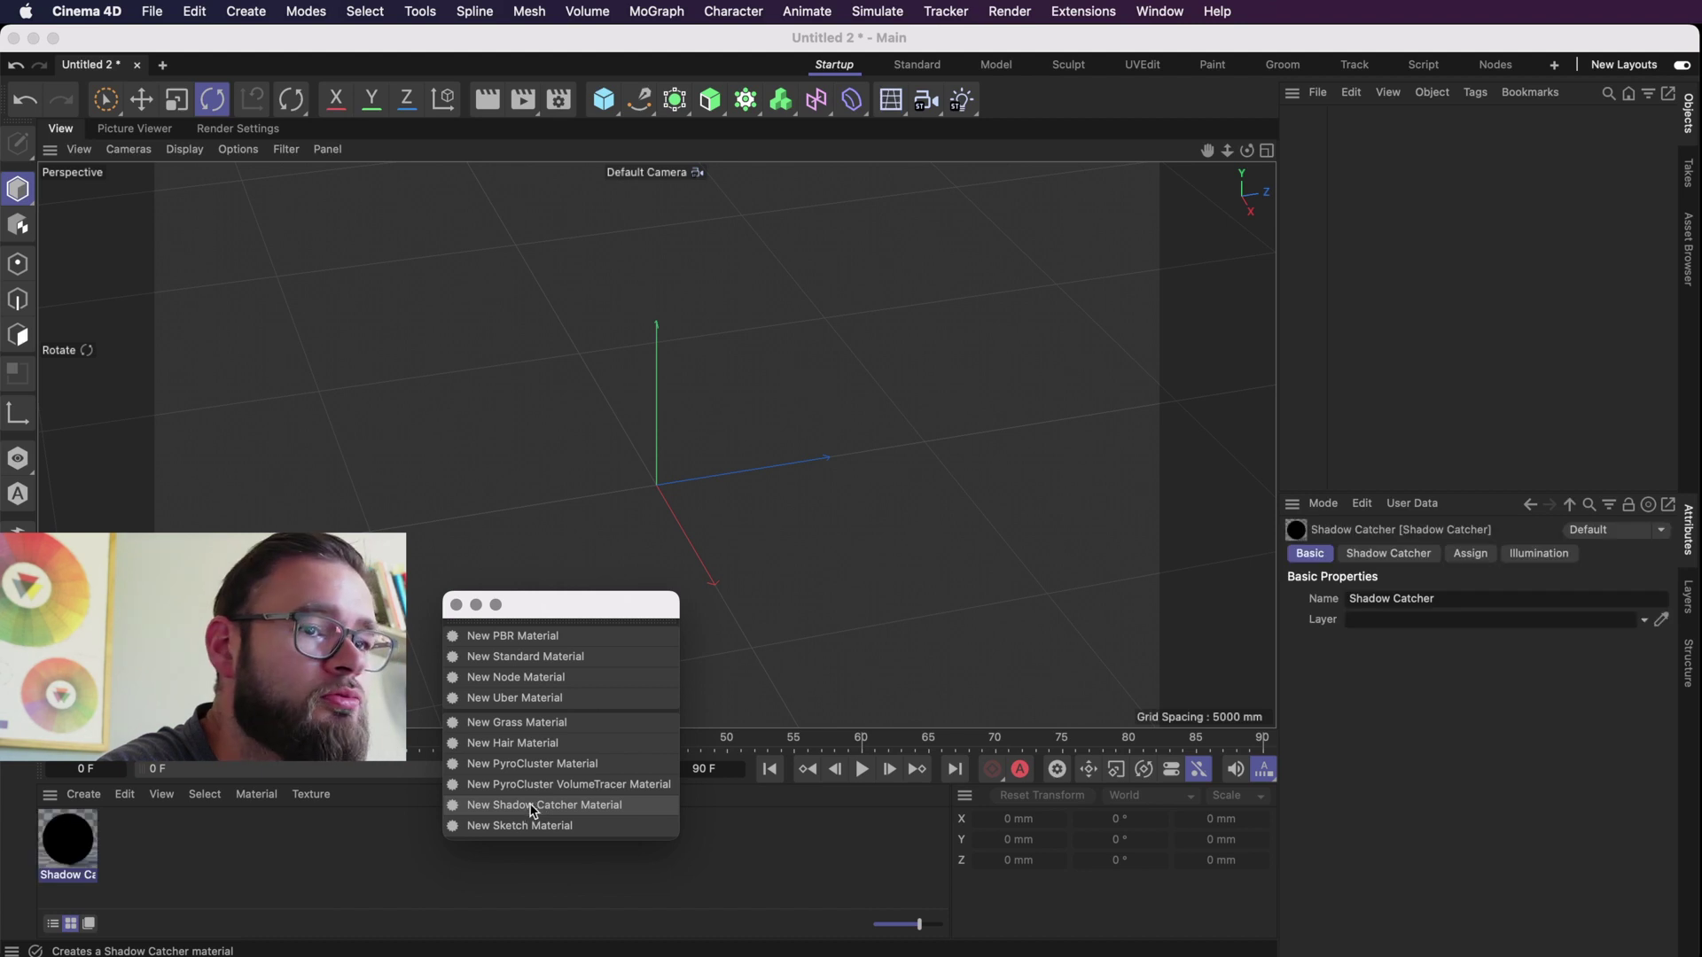
left_click(457, 605)
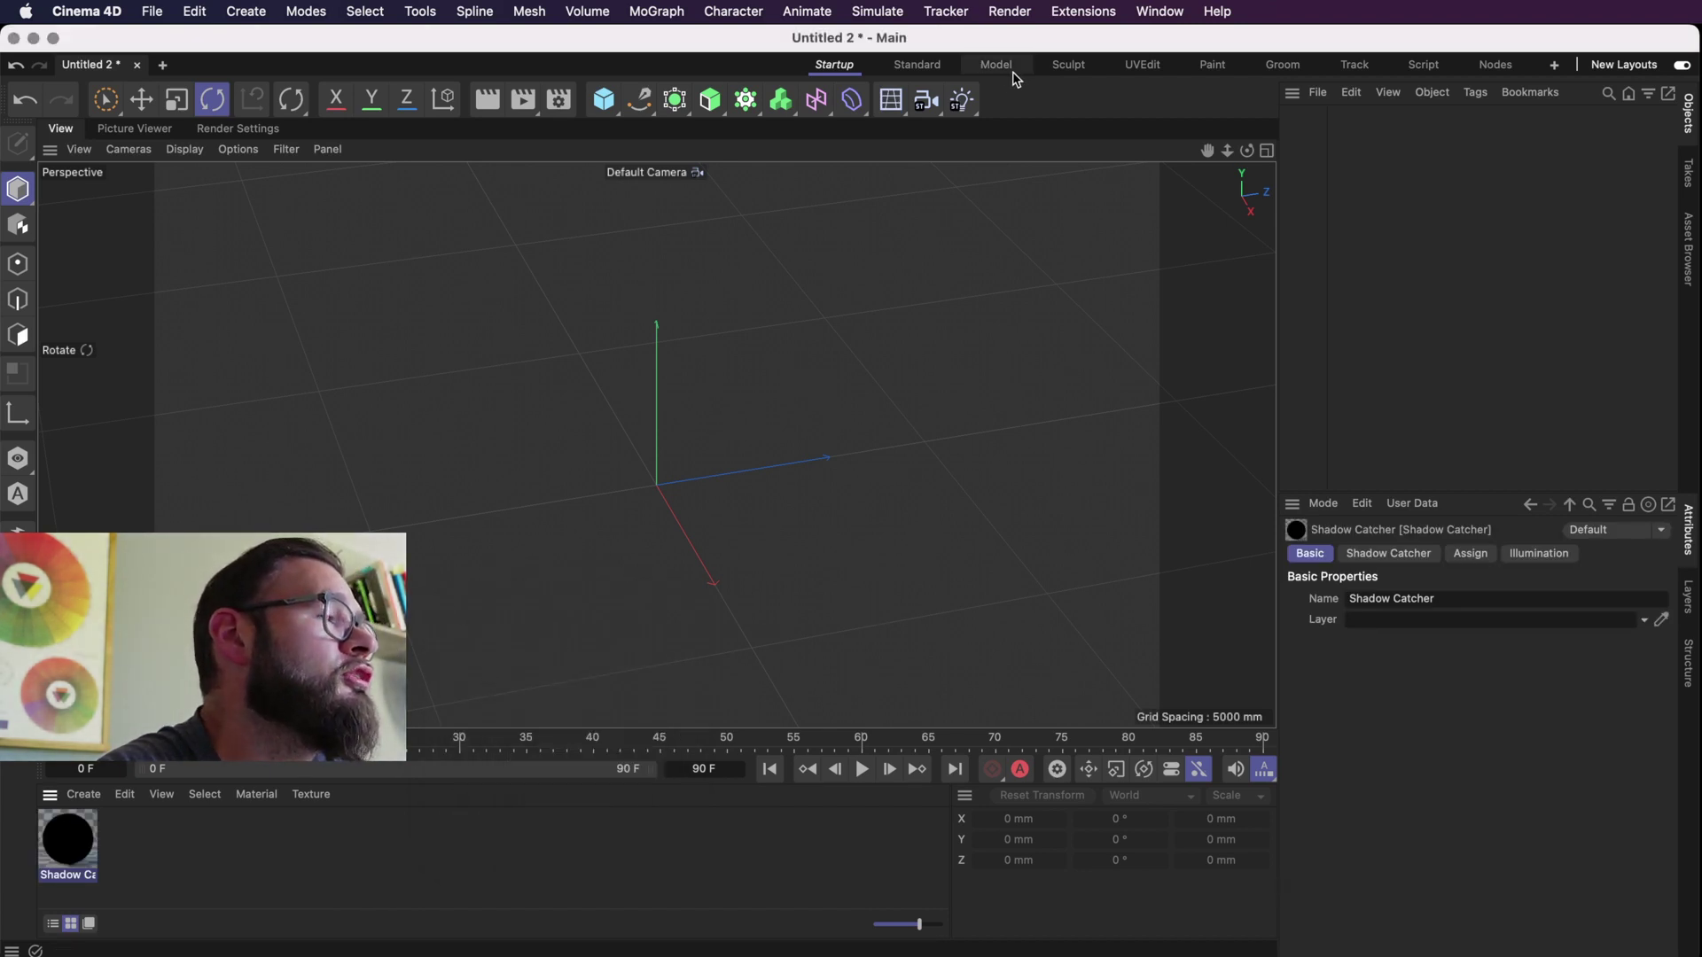
left_click(891, 102)
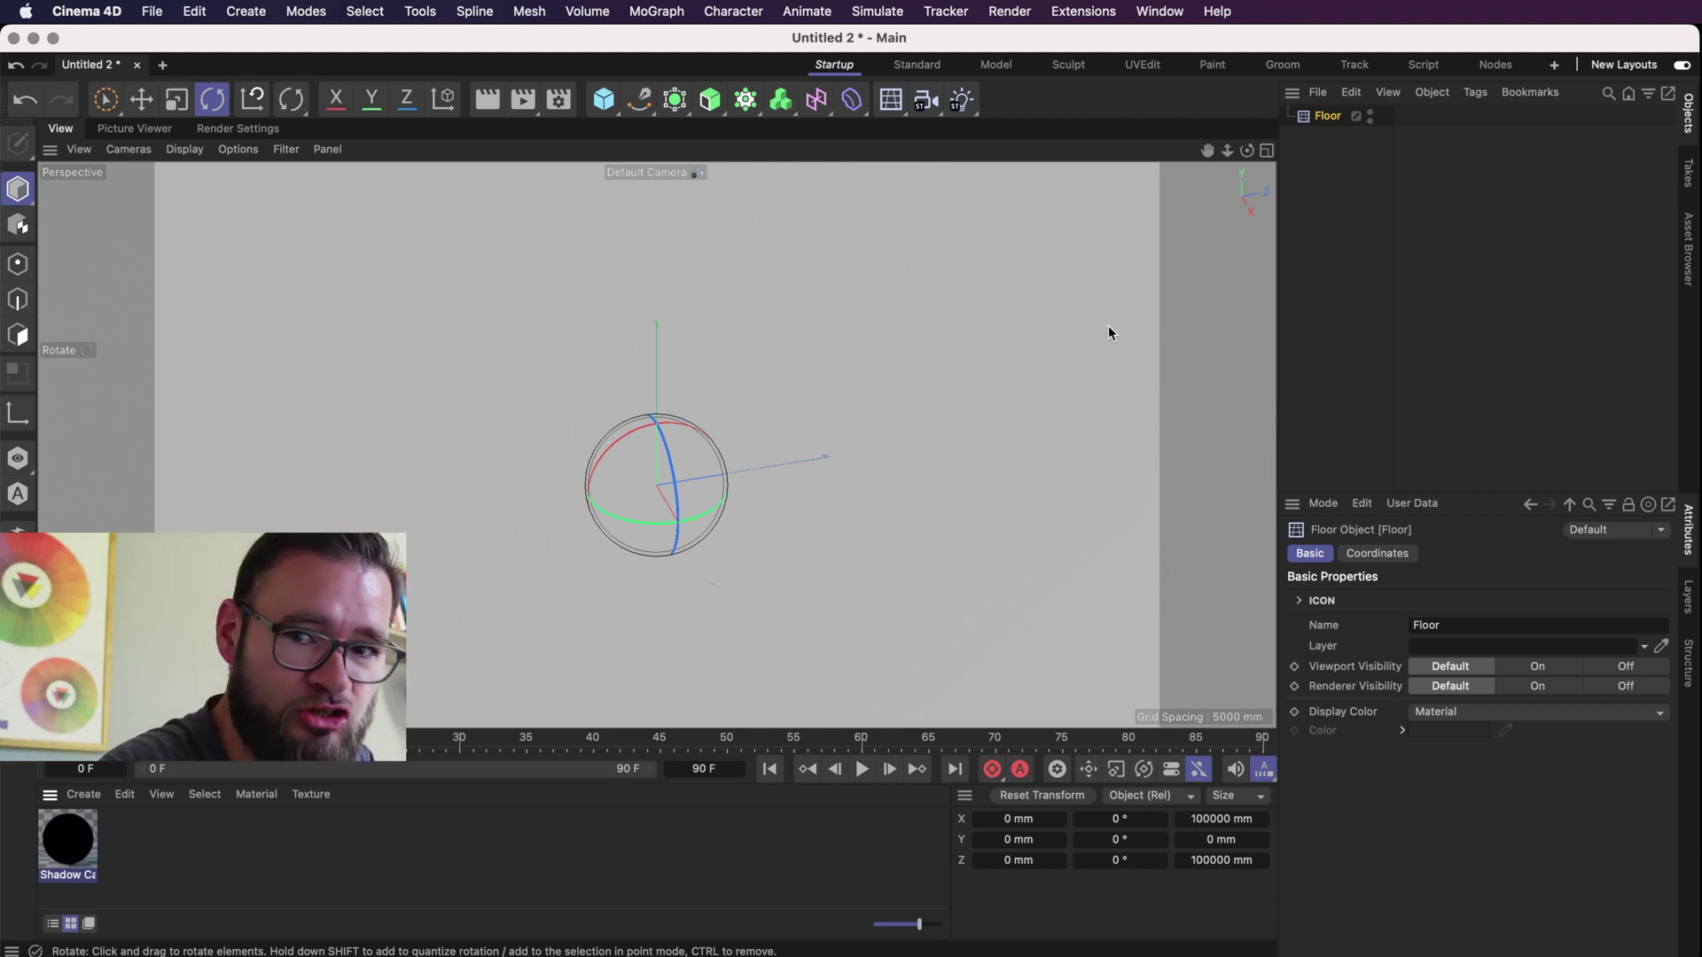
Add a Cube and raise it above the floor with the Move tool
left_click(604, 100)
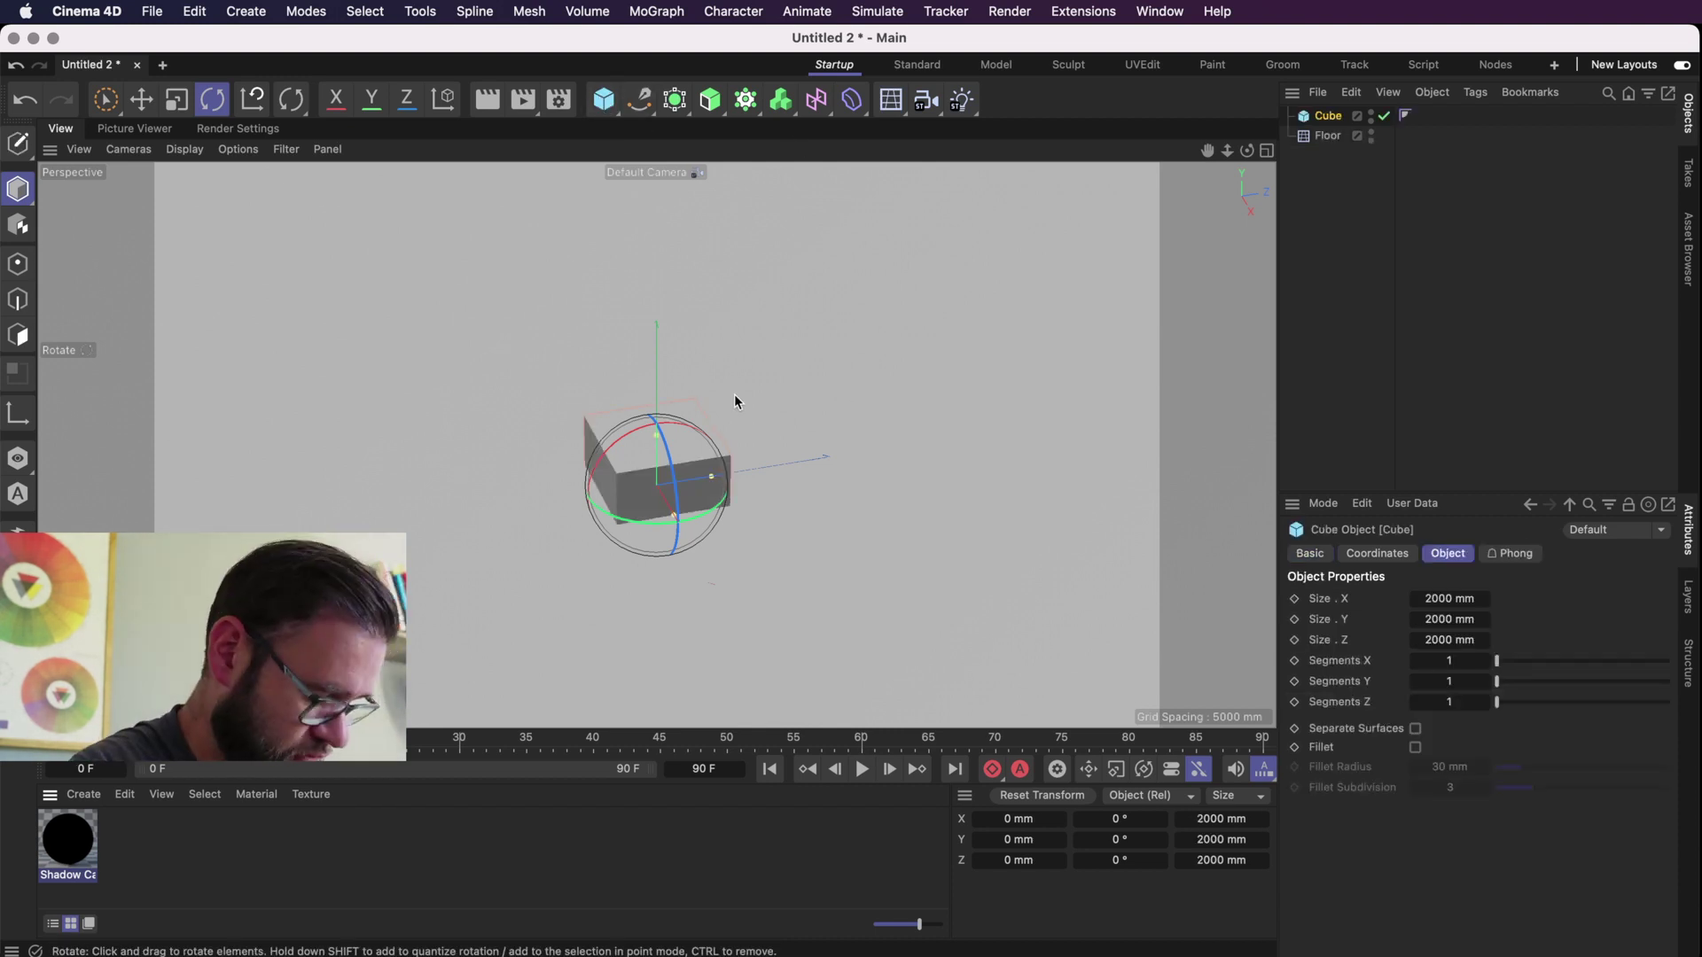
key("e")
left_click_drag(669, 403, 668, 347)
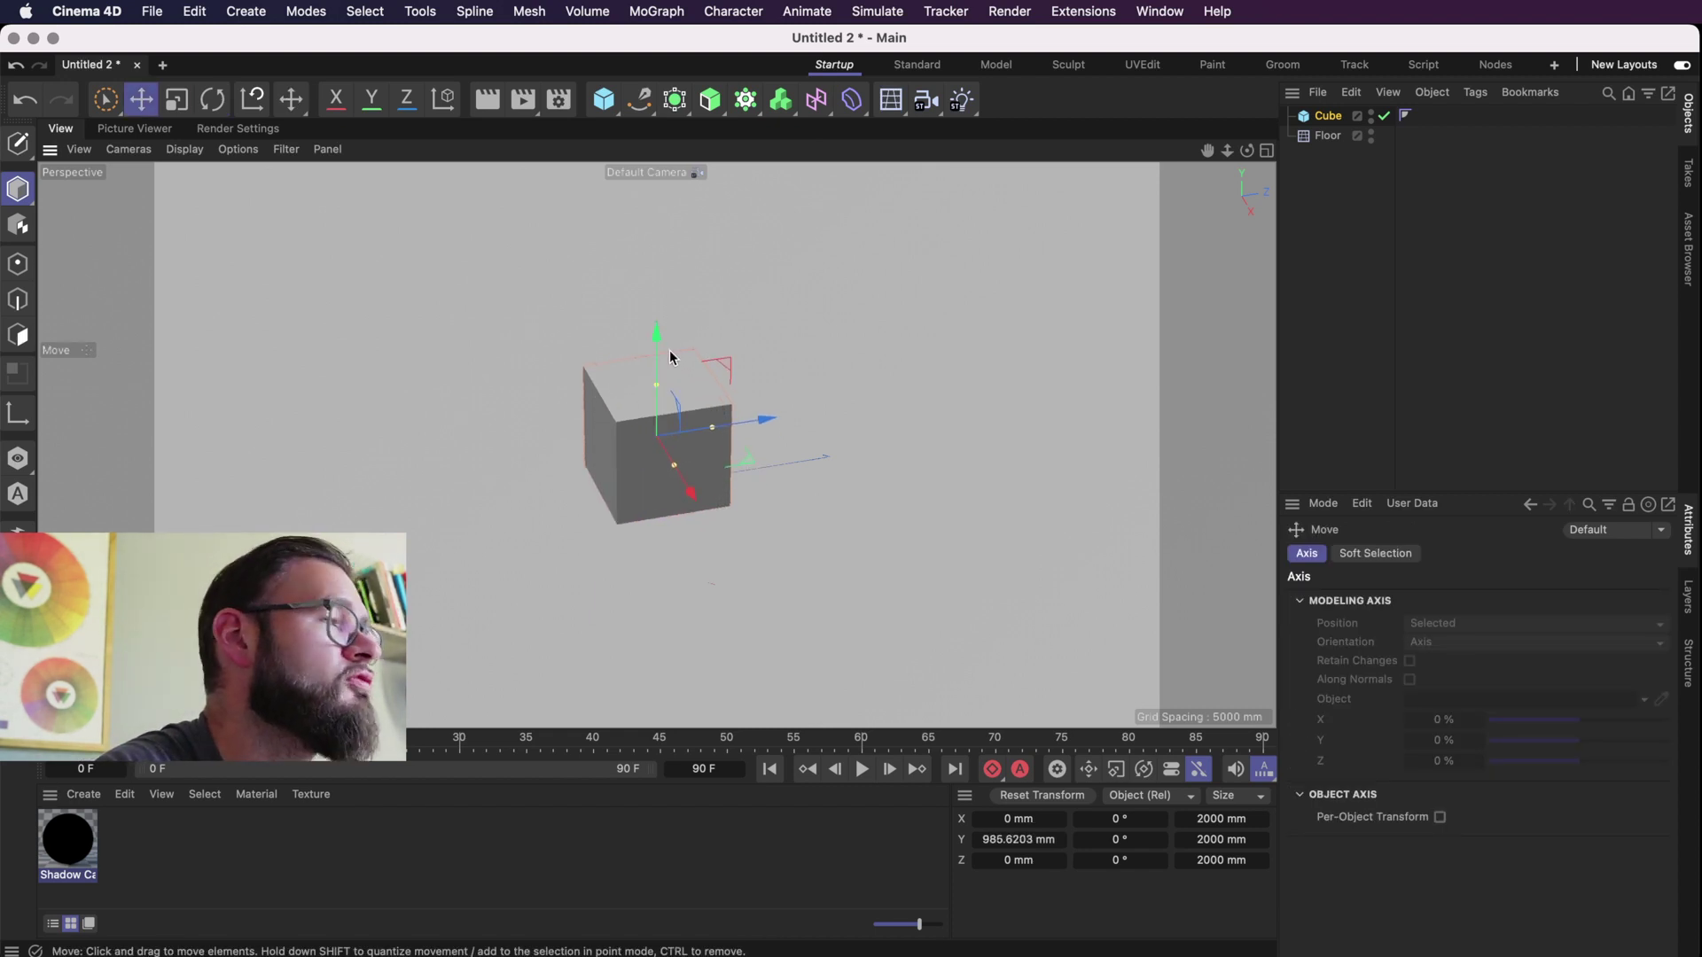
Enable Catch Reflections on the Shadow Catcher, apply it to the Floor, and start the interactive render region
double_click(50, 842)
left_click_drag(122, 816, 582, 184)
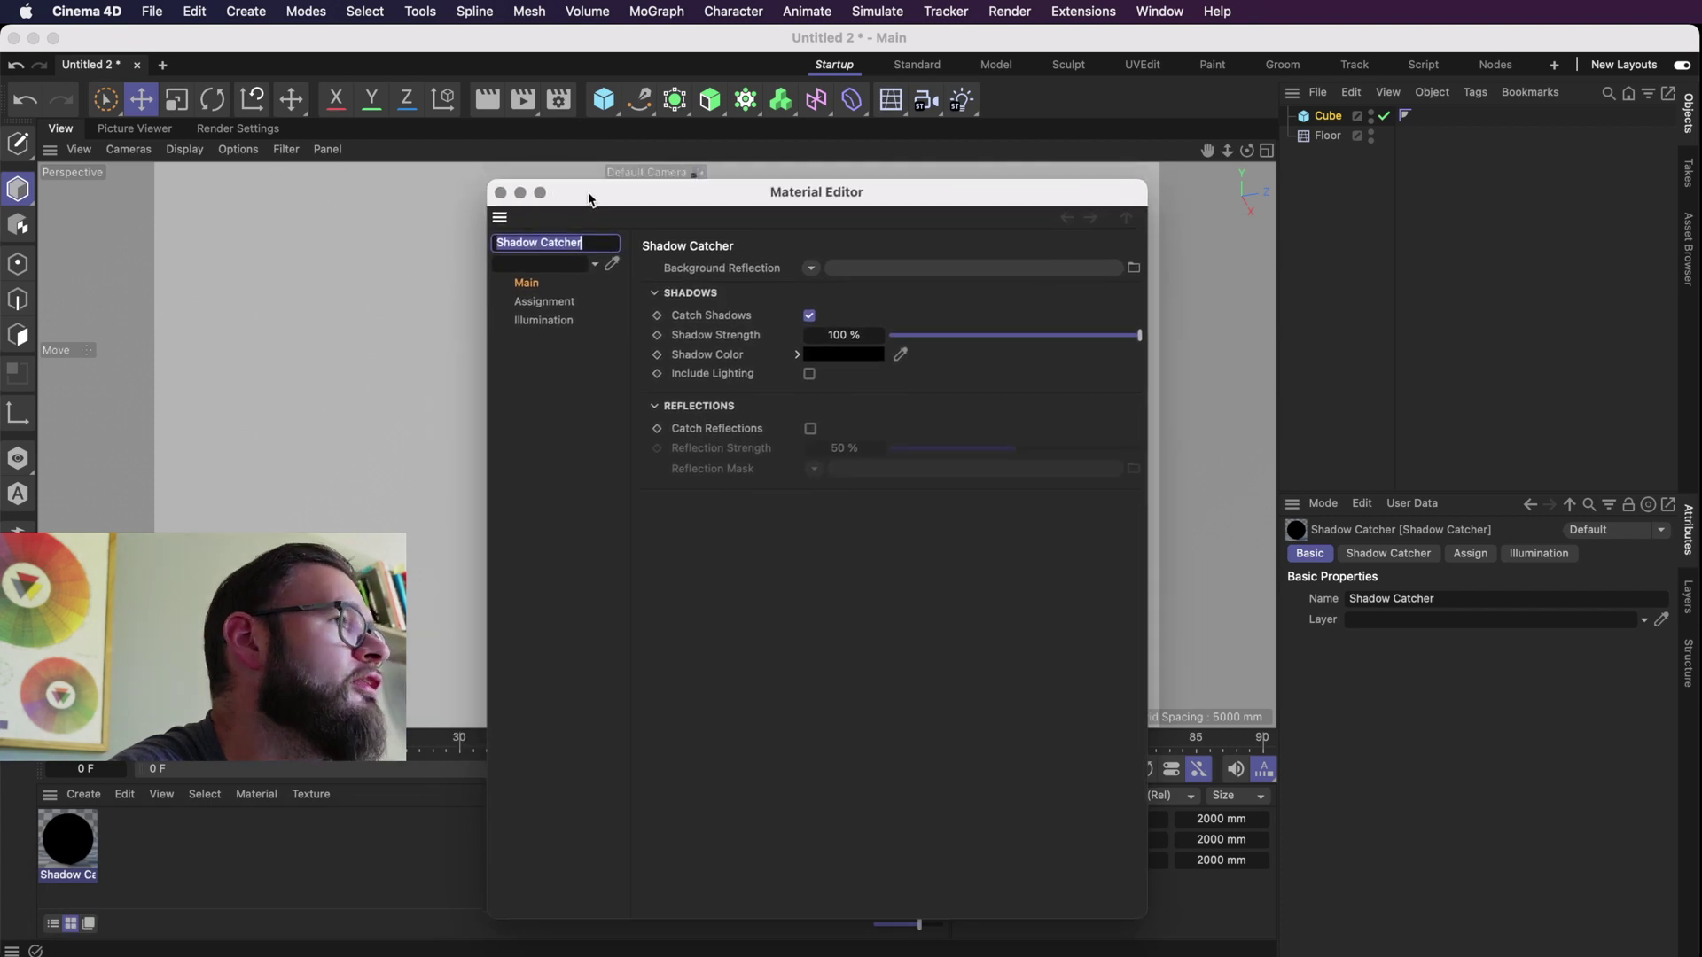
left_click(810, 429)
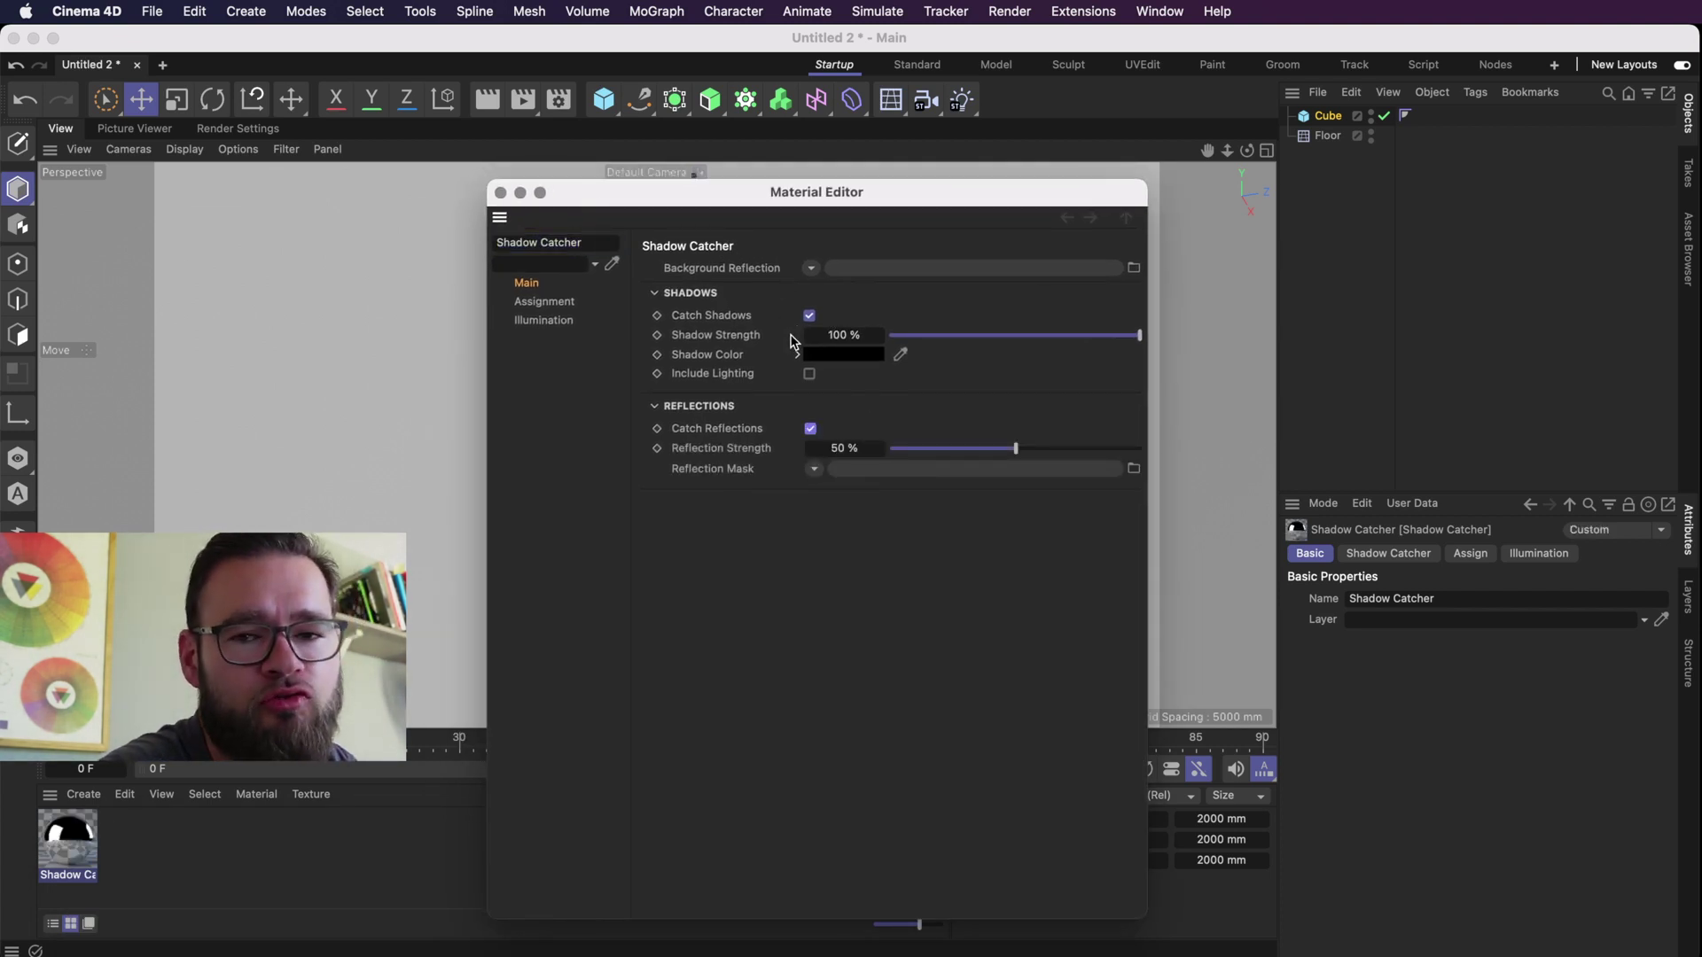
left_click(501, 194)
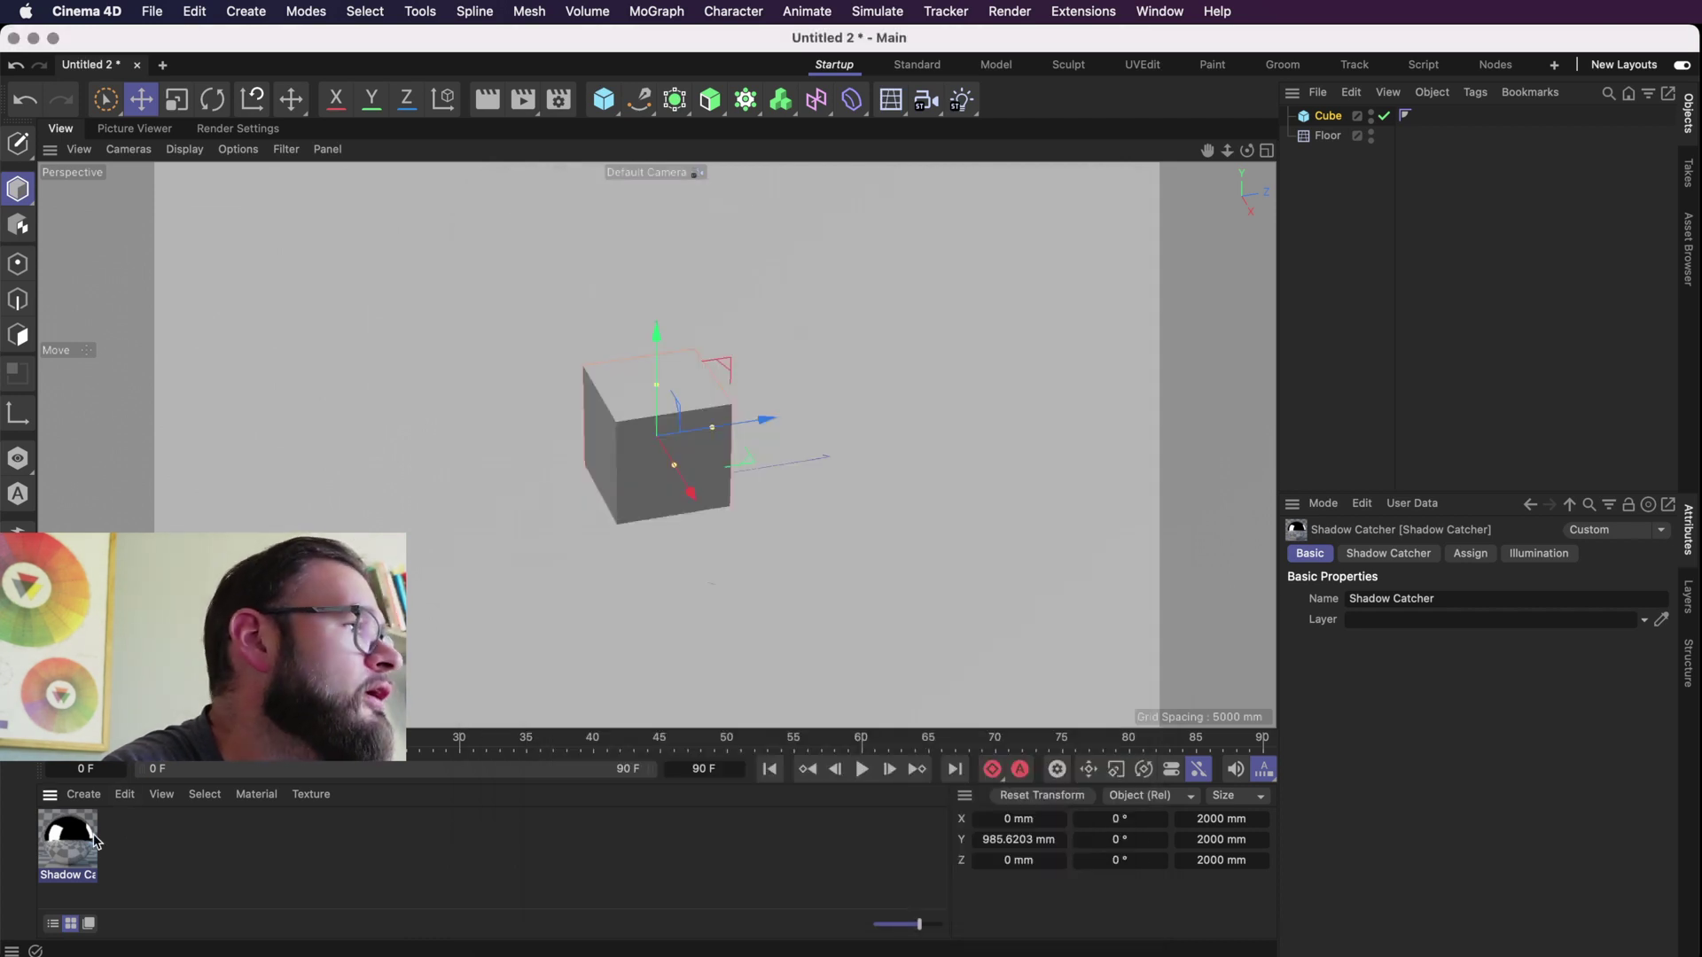
left_click_drag(75, 860, 656, 548)
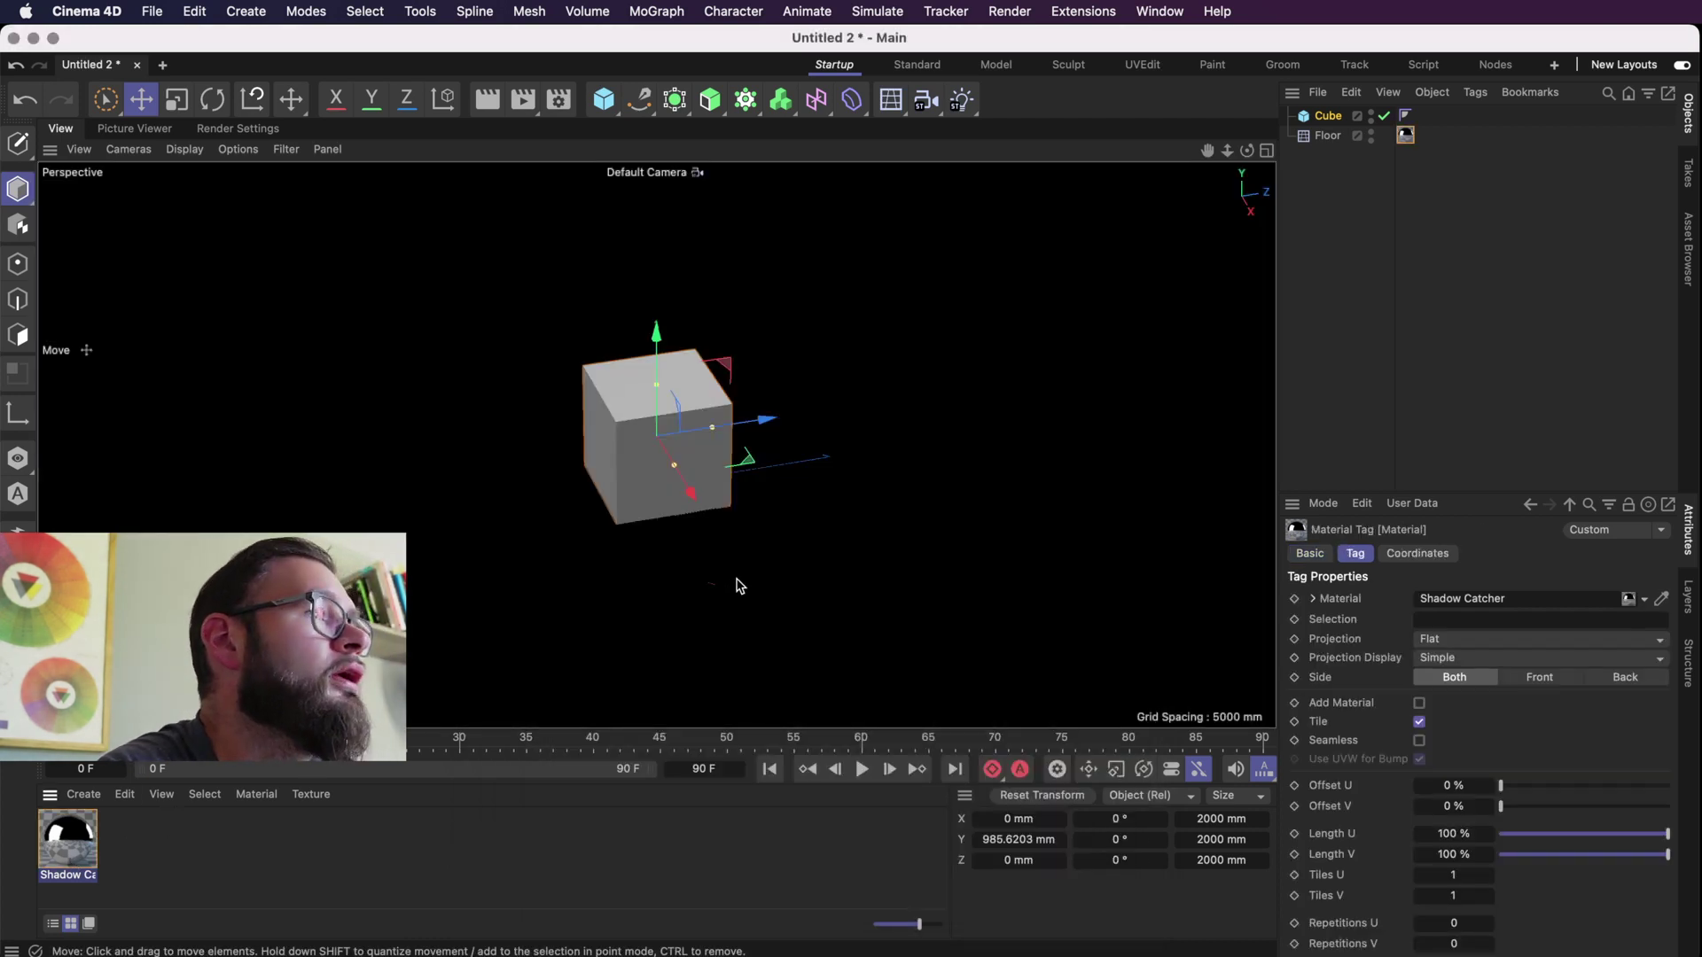
key("alt+r")
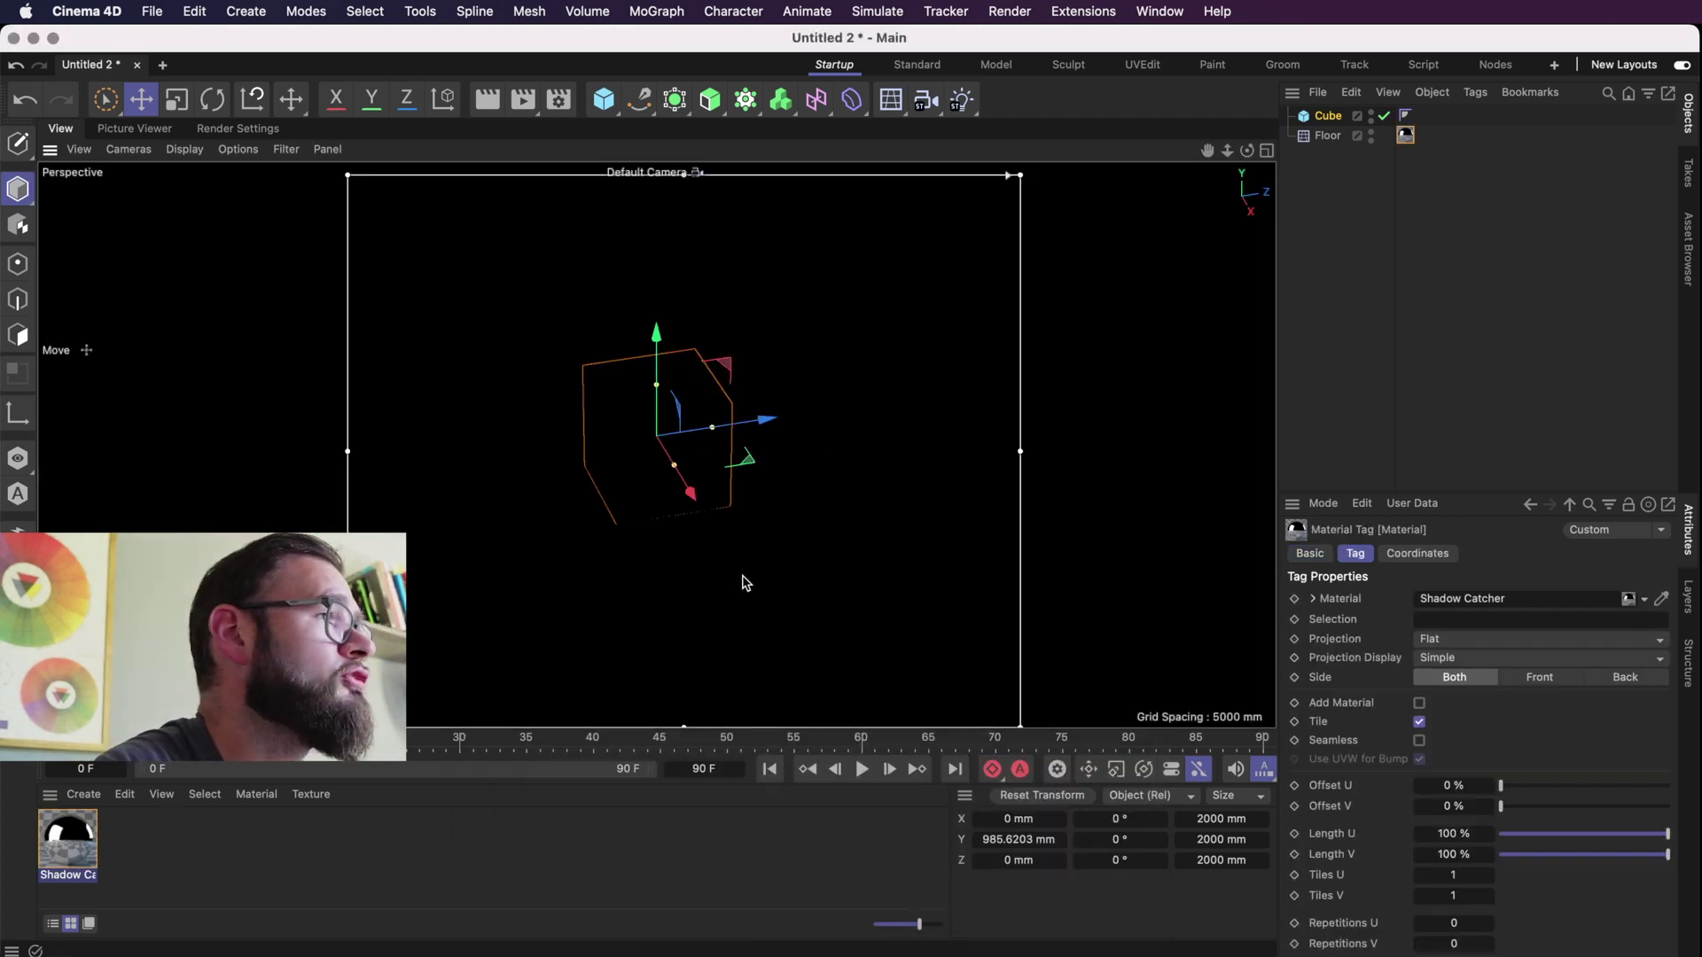
On the Render Settings Save page, keep PSD format with Alpha Channel switched on
left_click(257, 130)
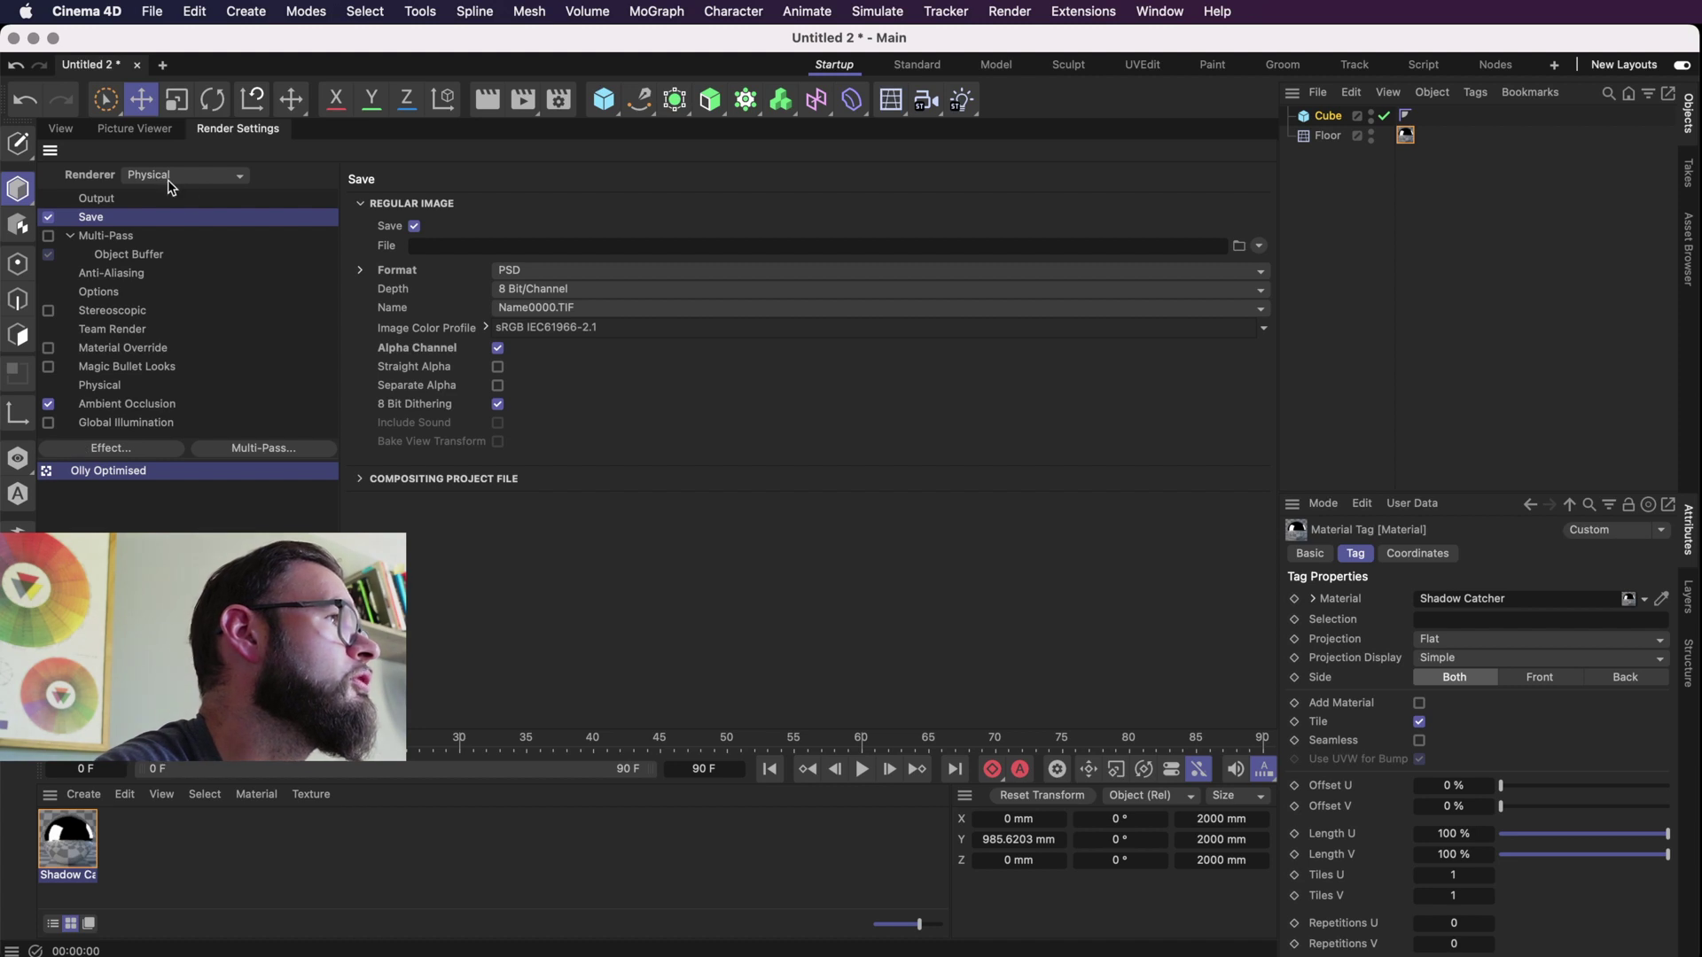
left_click(62, 130)
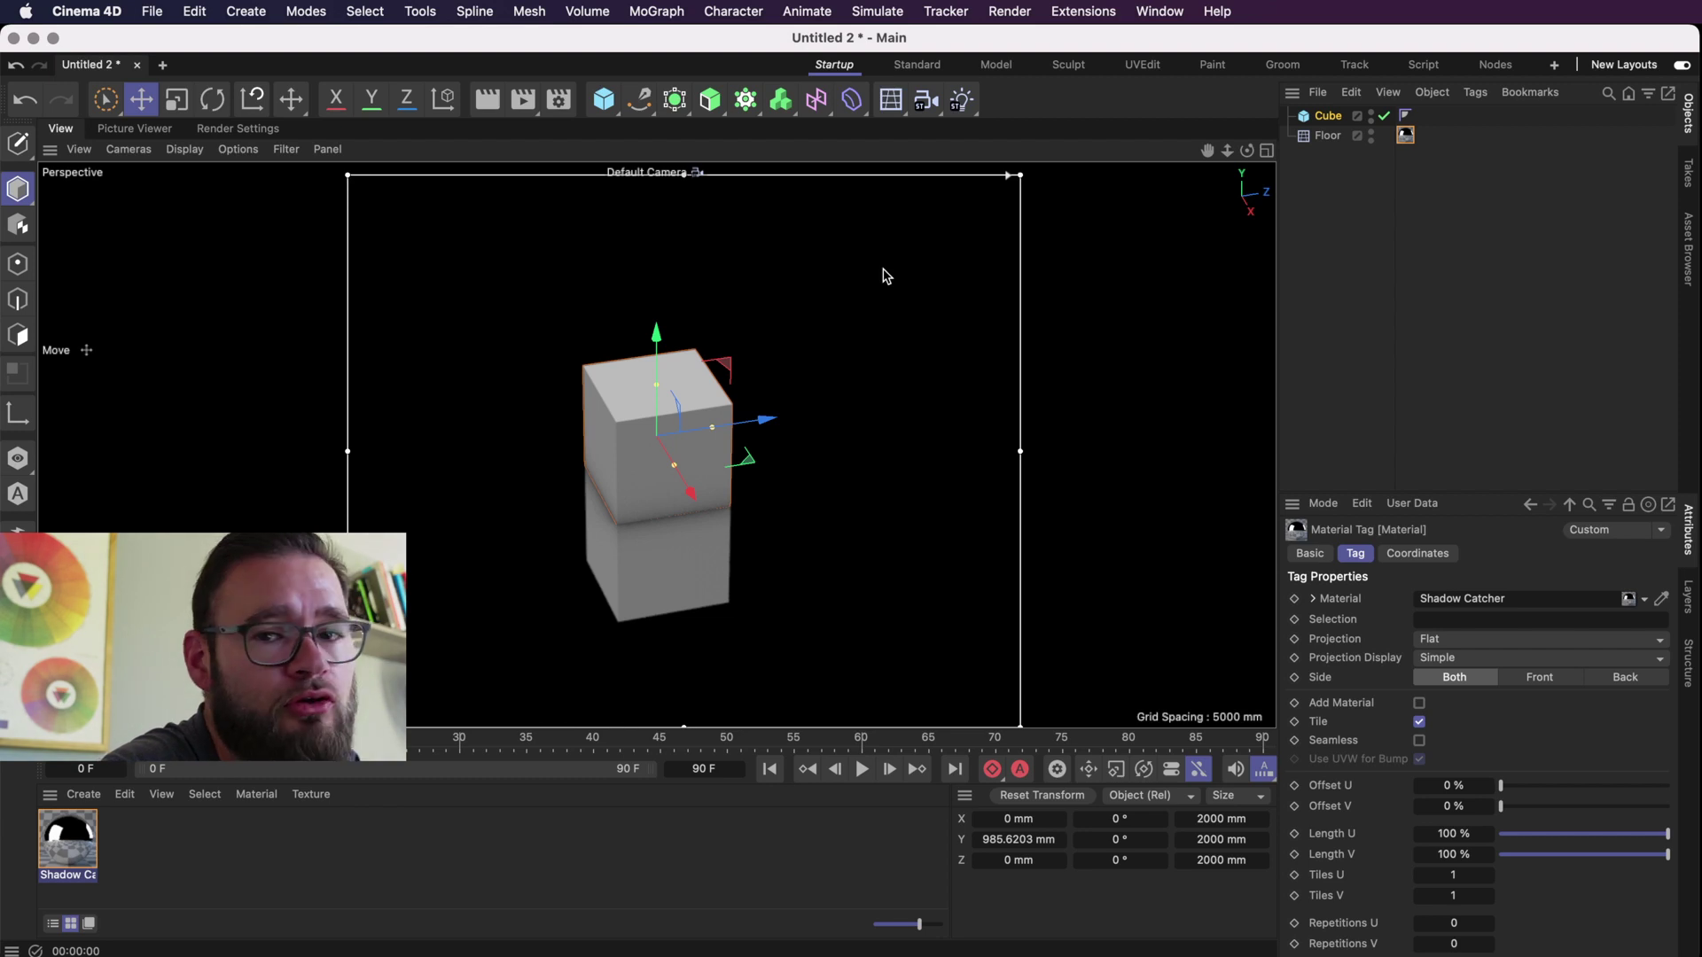
left_click(266, 129)
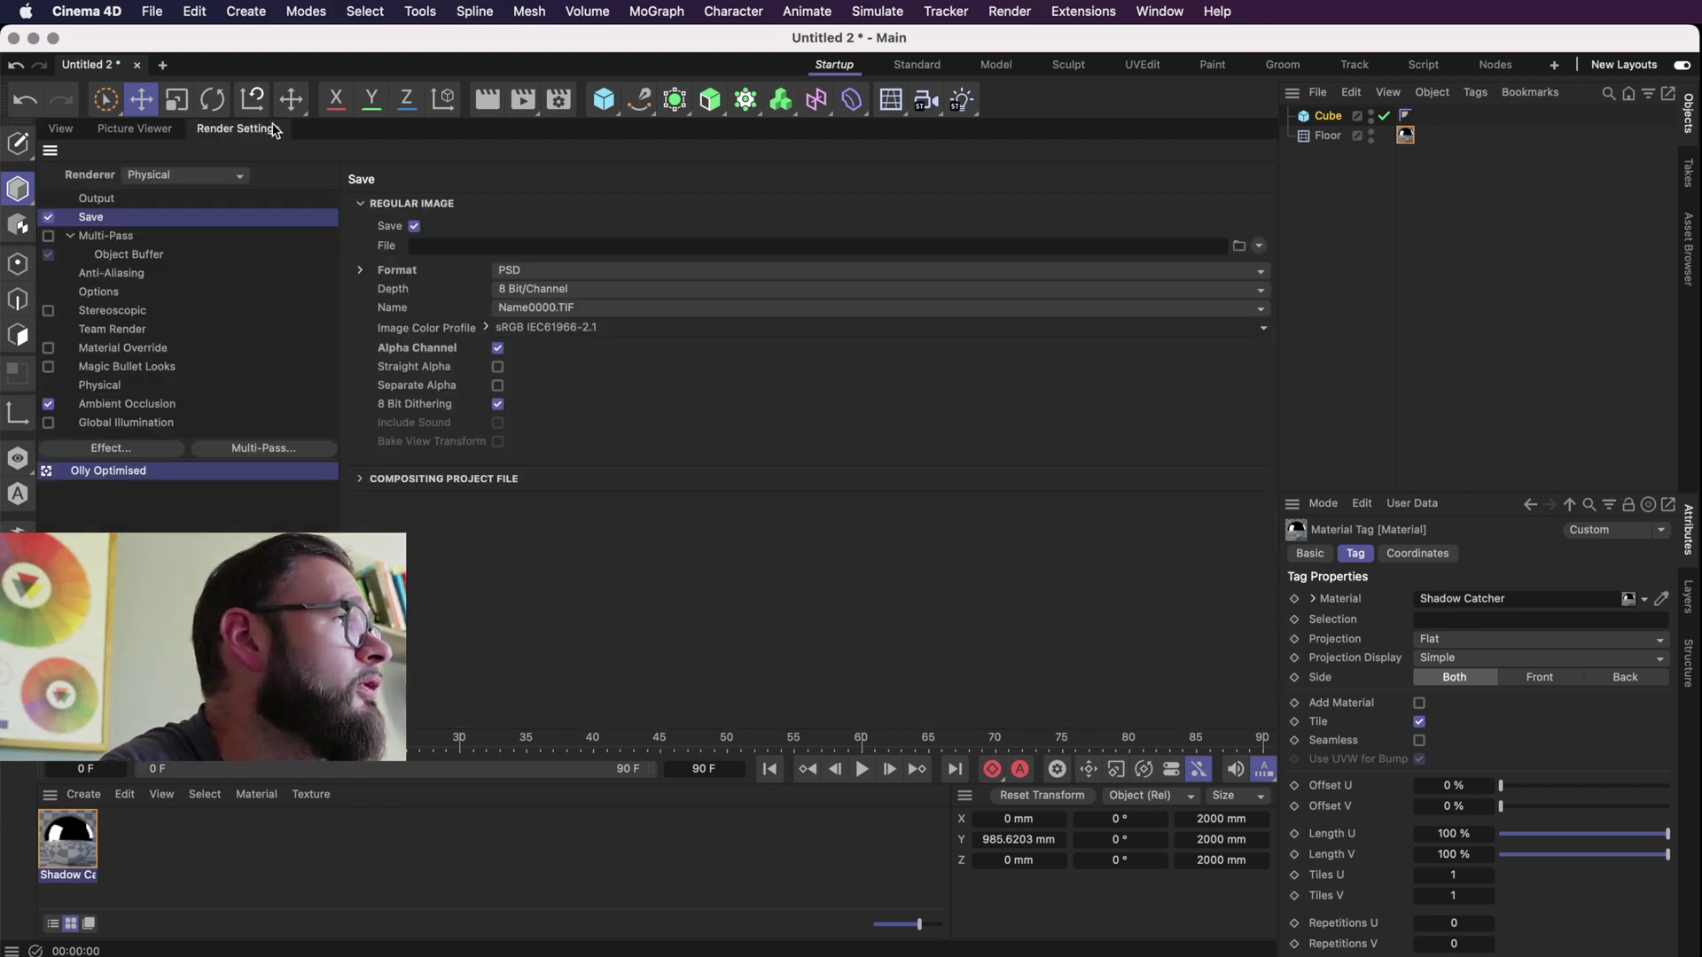
left_click(498, 348)
left_click(532, 270)
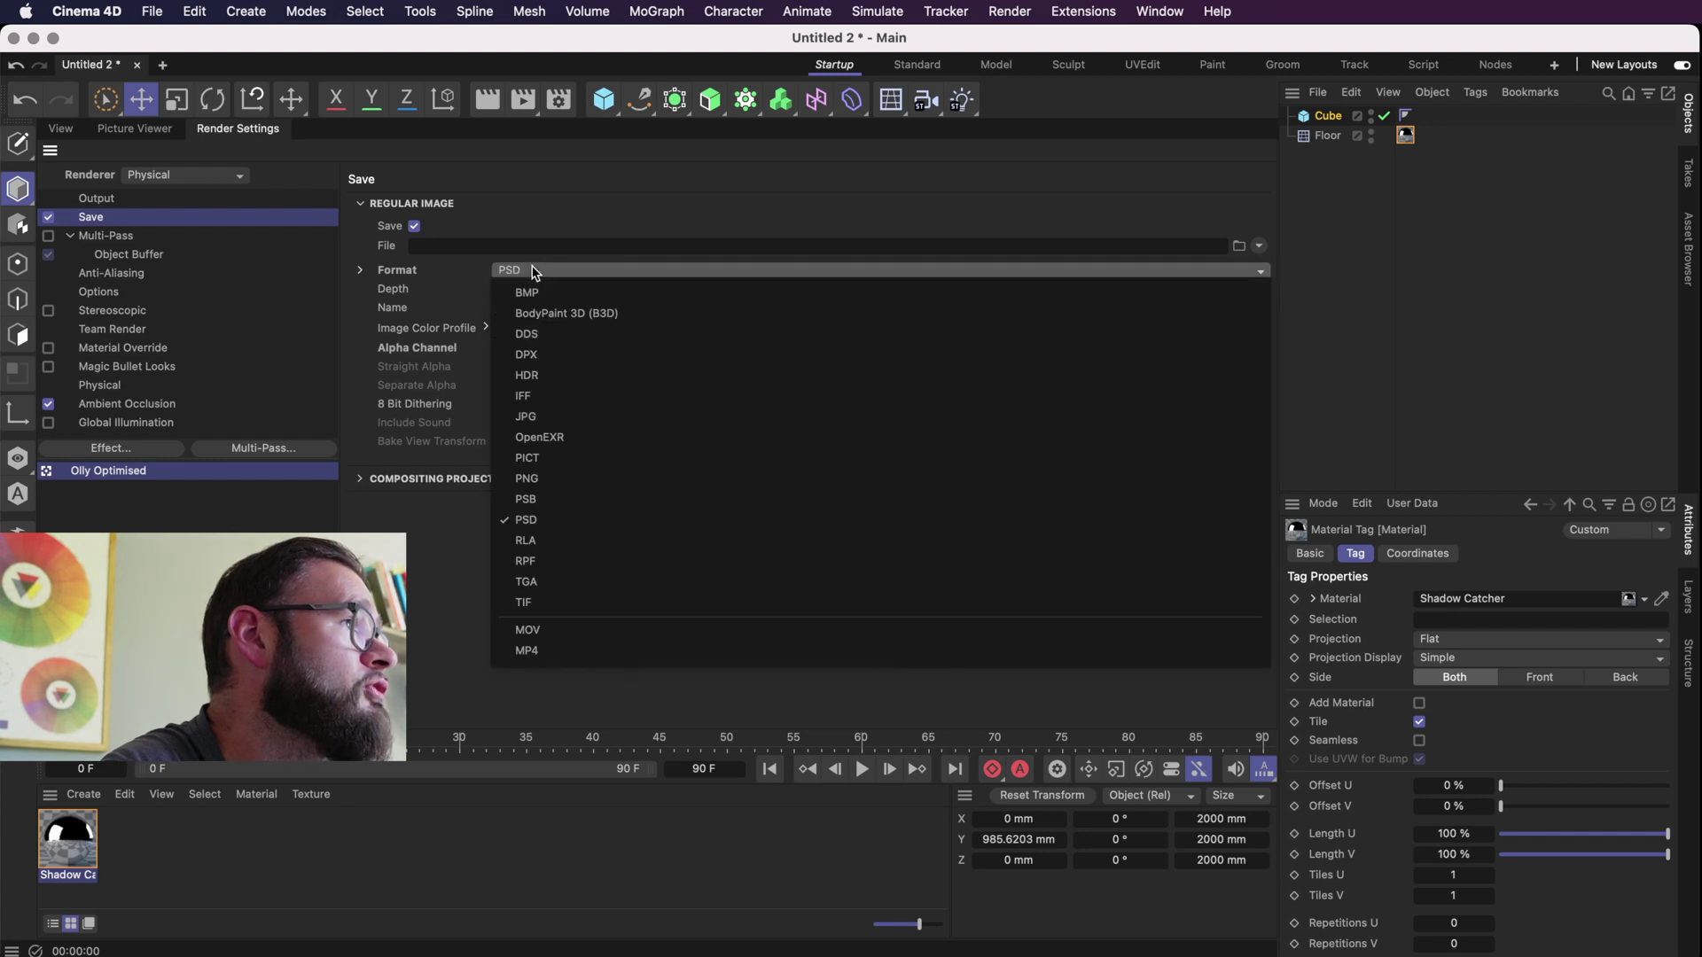
left_click(596, 532)
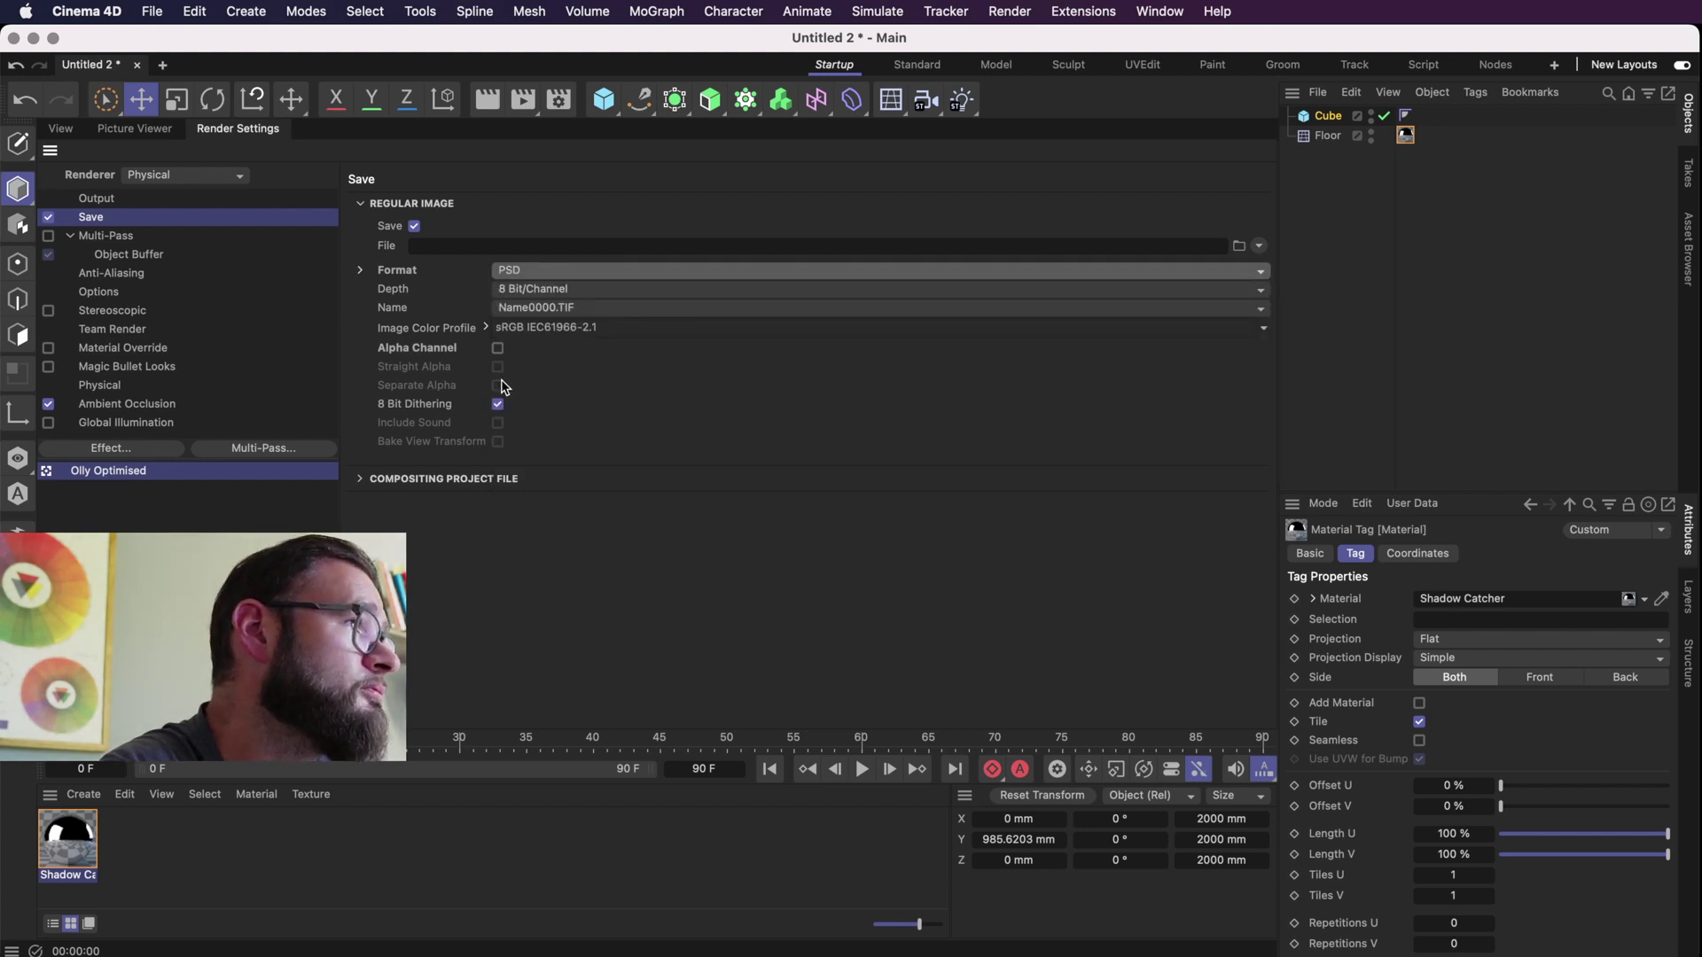
left_click(499, 348)
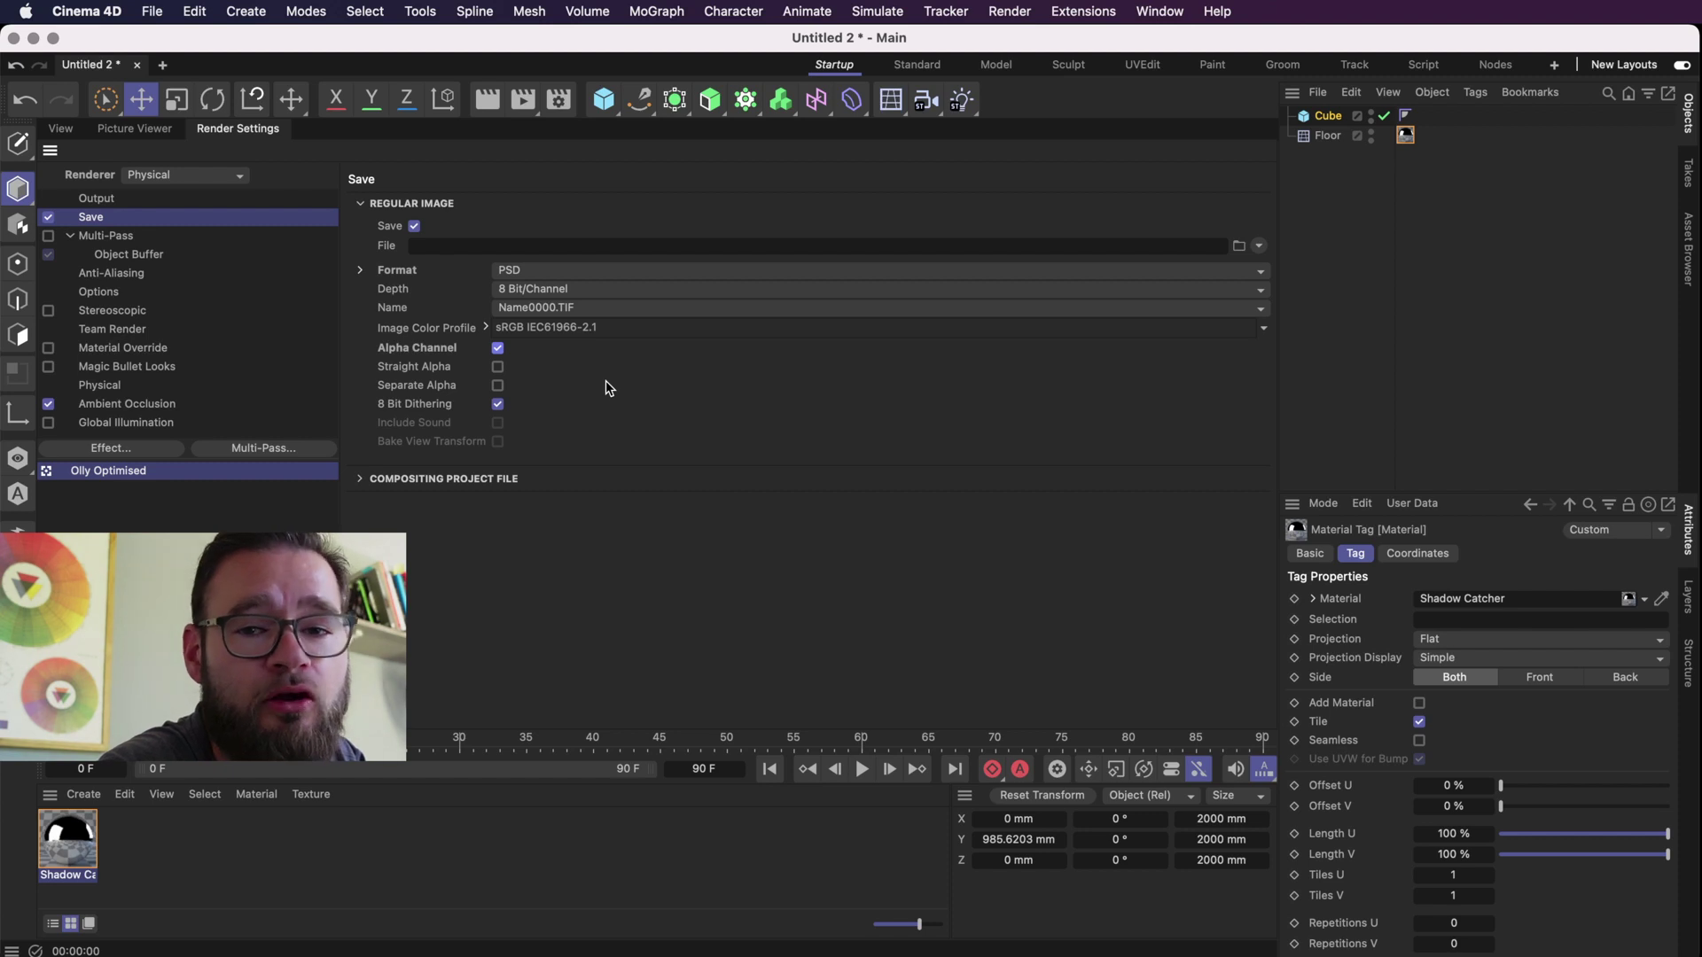
Add a standard Light, move it up and left of the cube, and bring up its Shadow type list
left_click(133, 130)
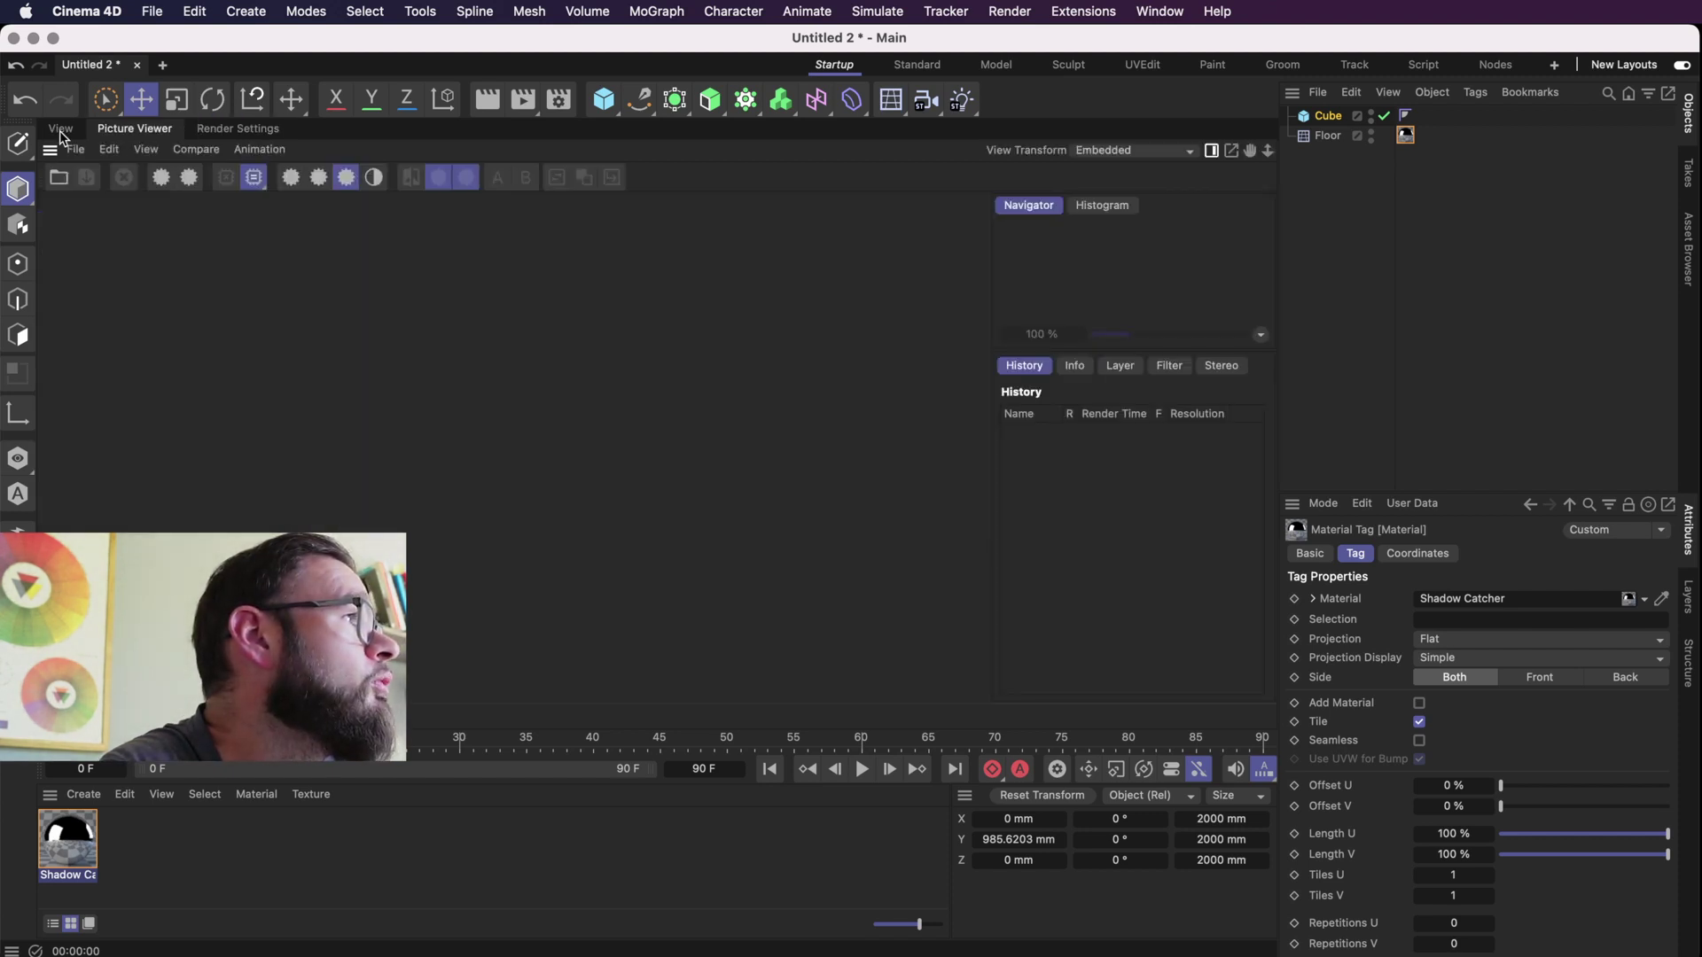
left_click(61, 129)
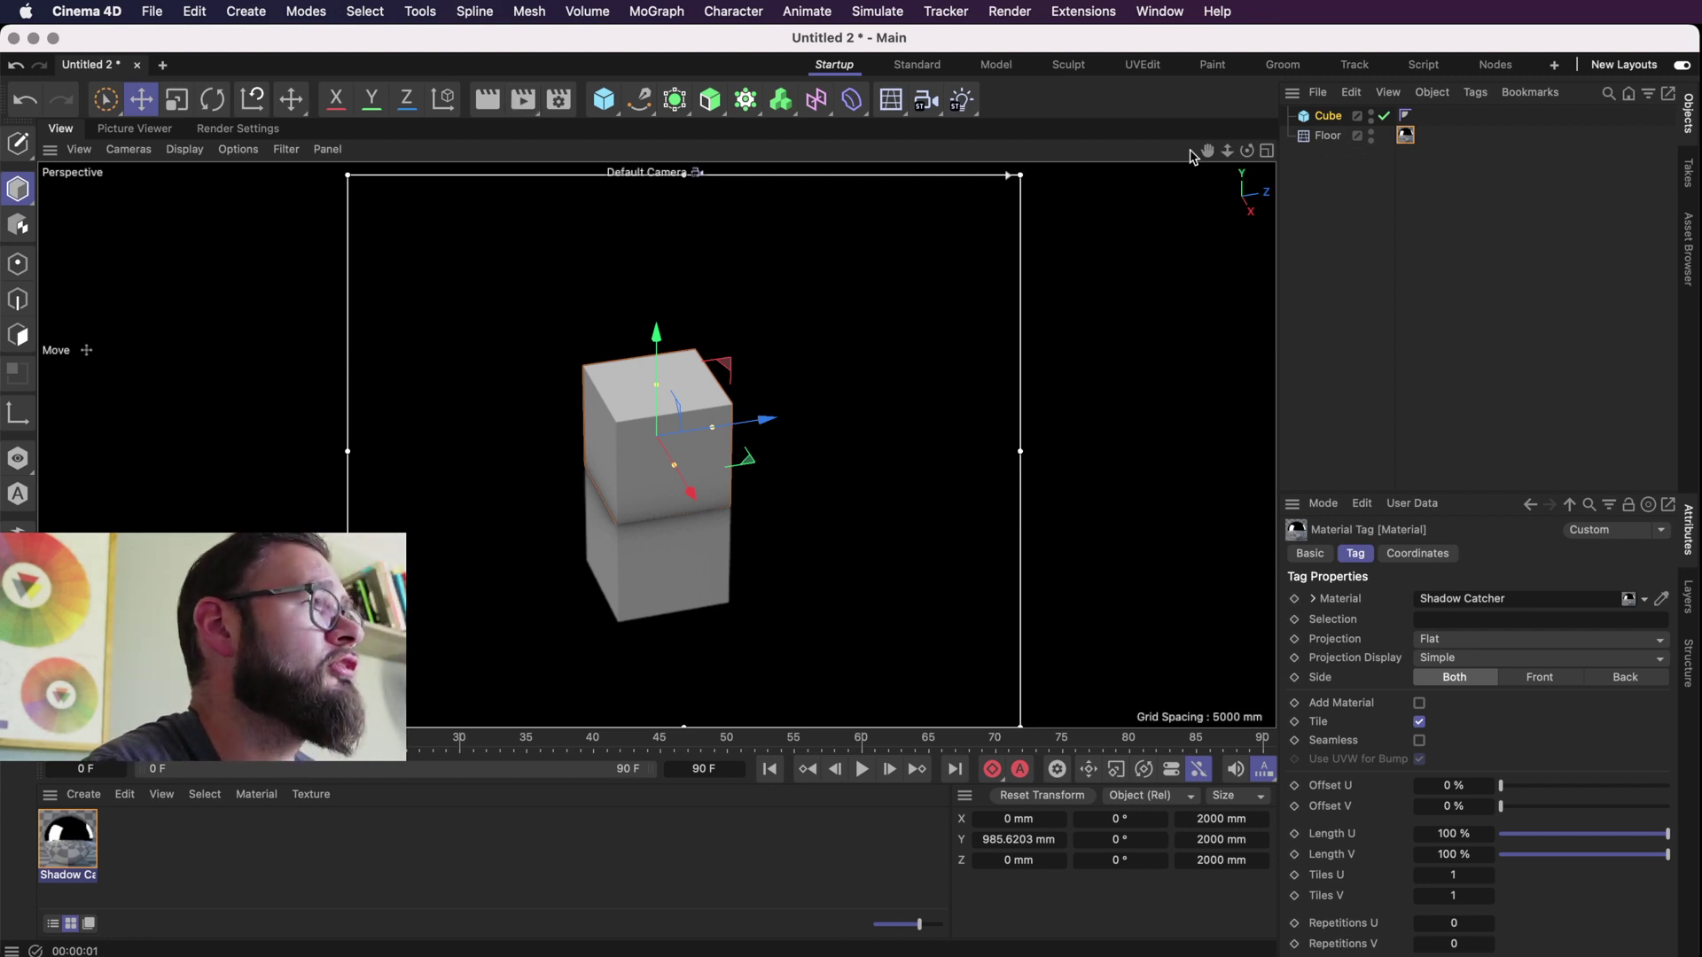
left_click(961, 102)
left_click(1038, 131)
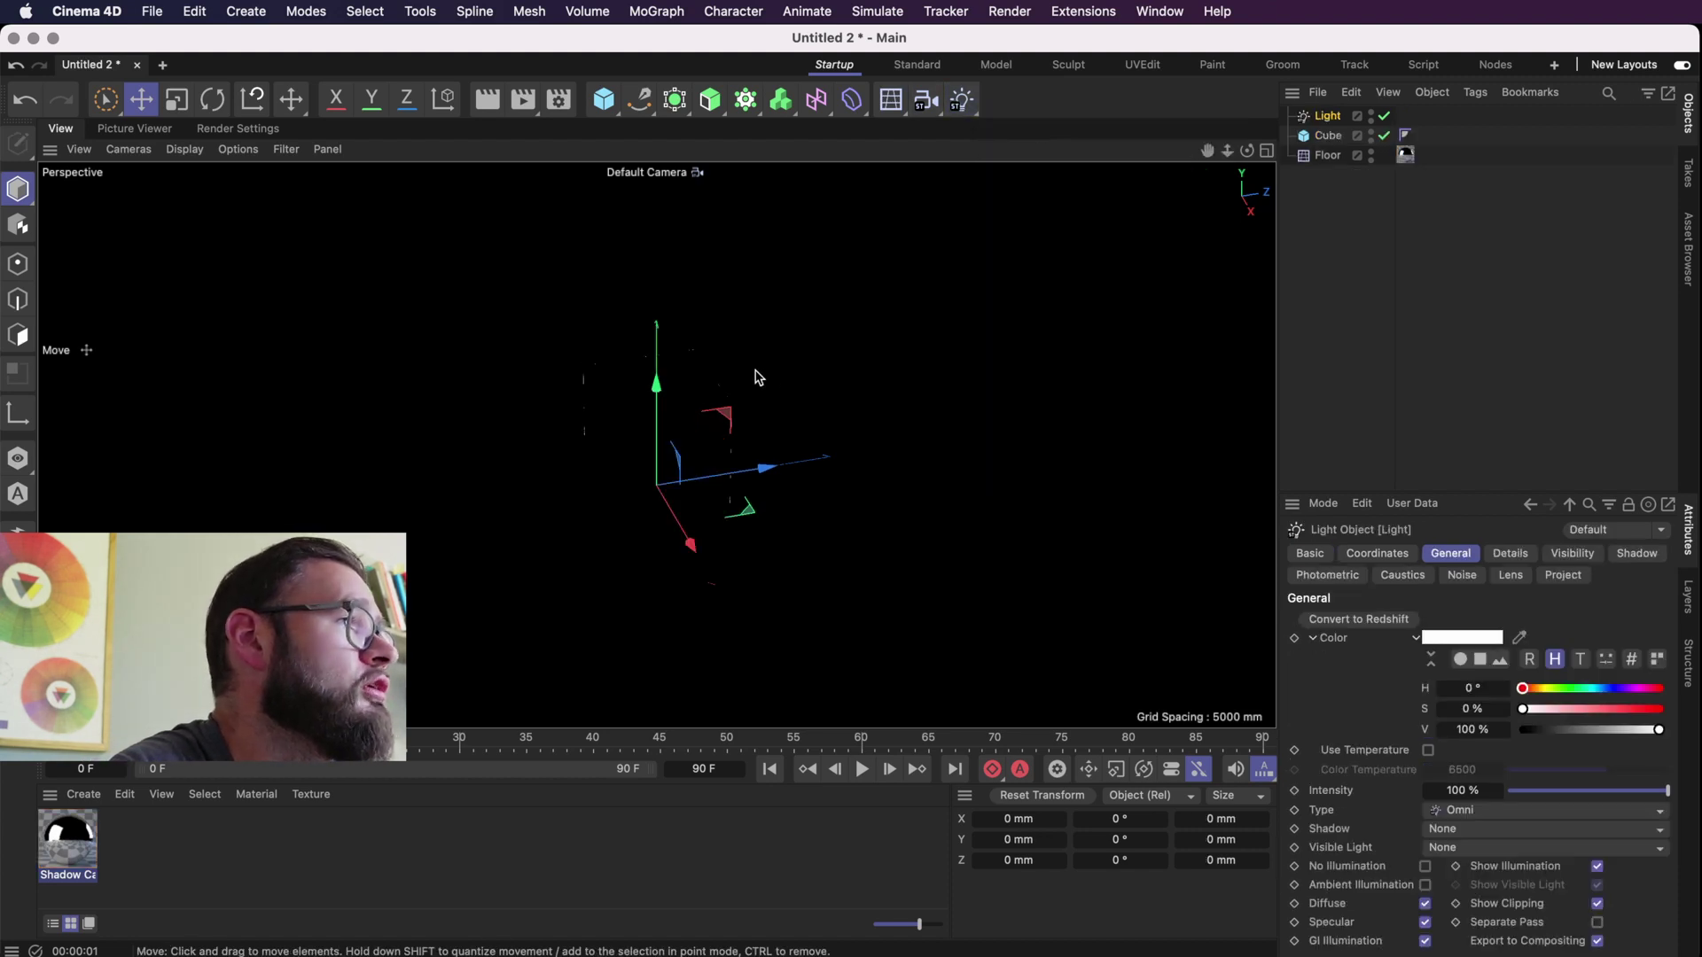
left_click_drag(719, 411, 537, 255)
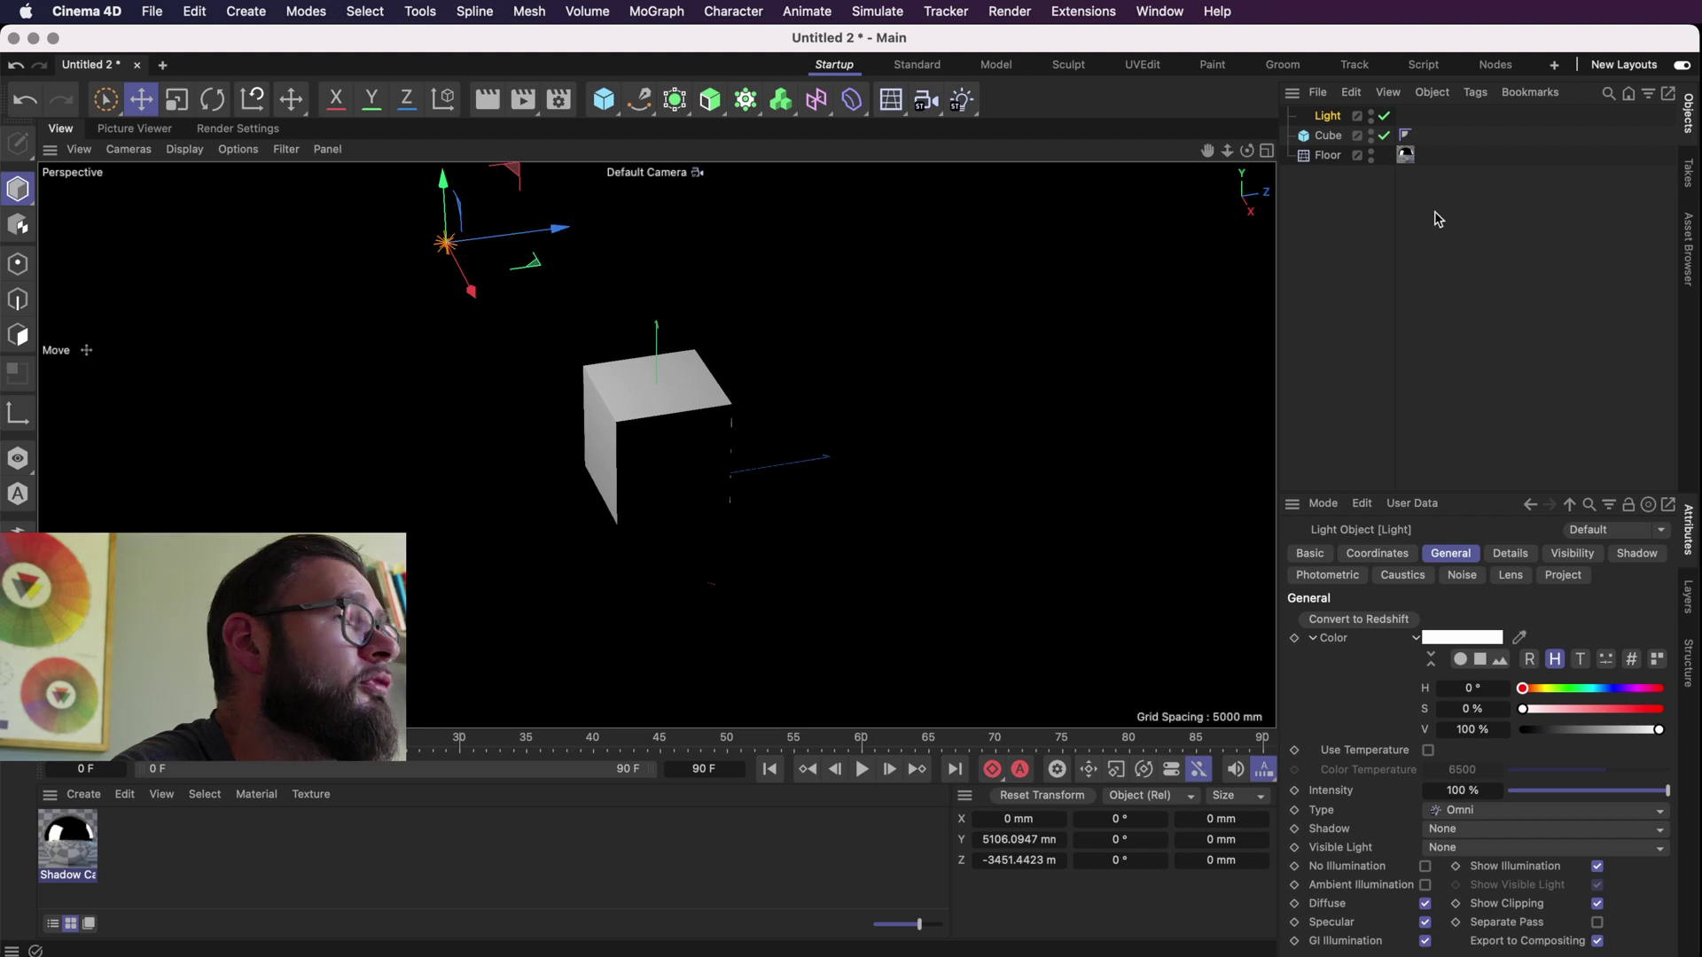
left_click(1637, 558)
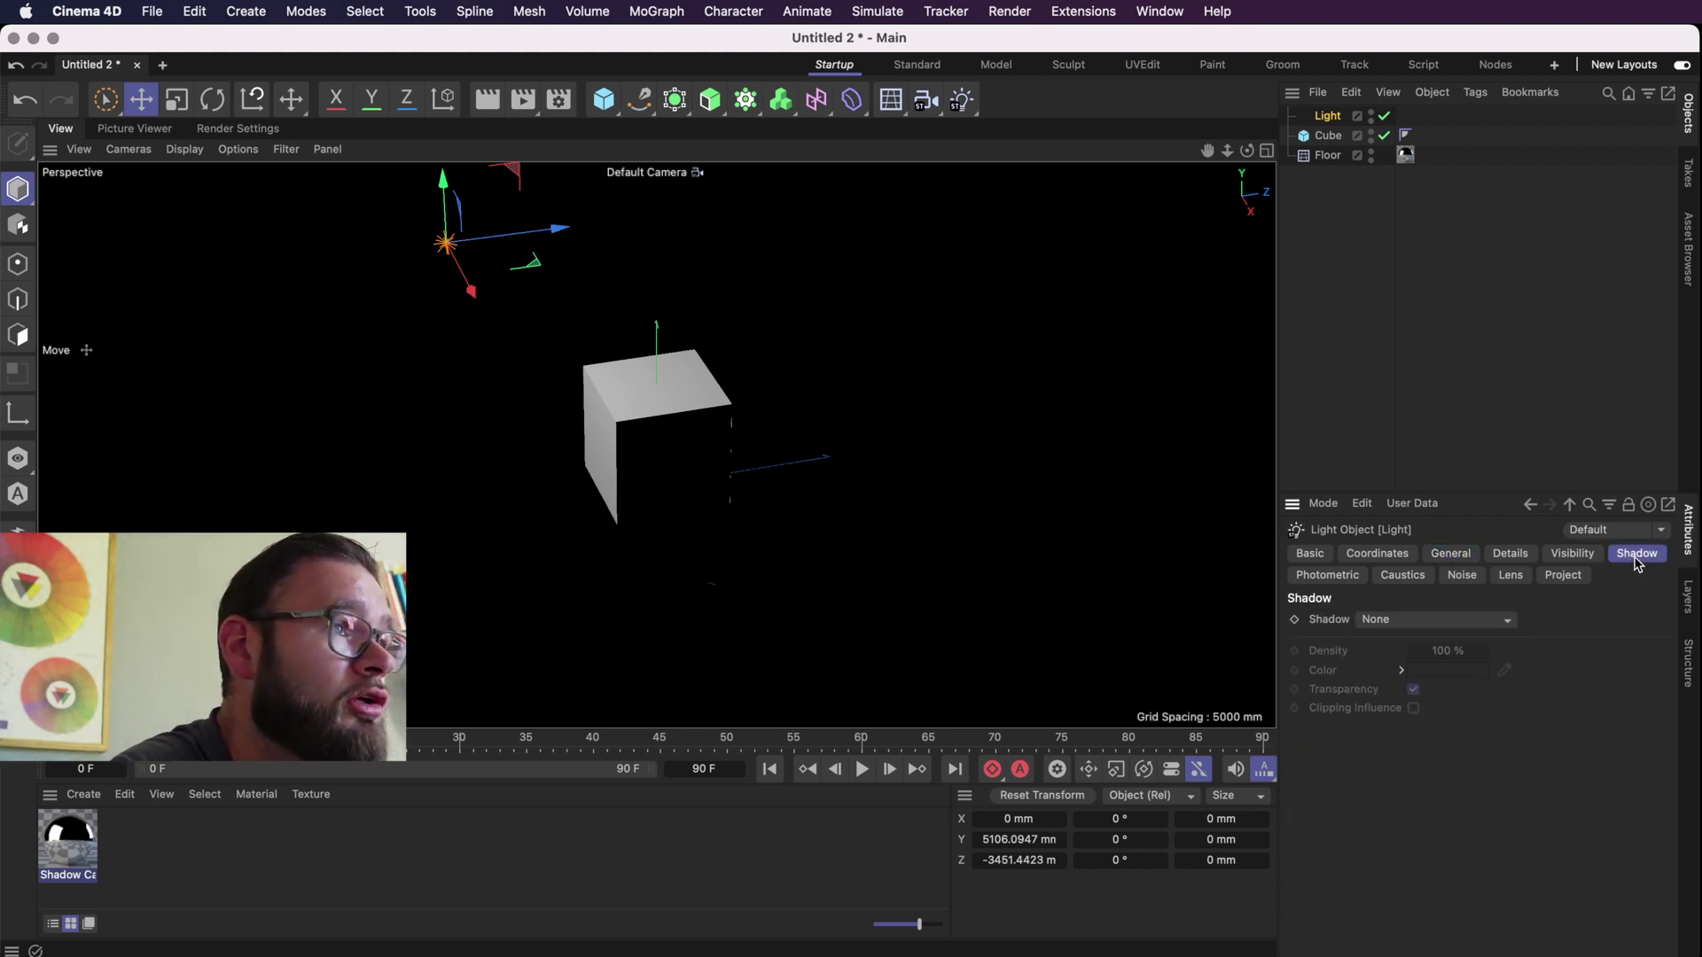
left_click(1416, 622)
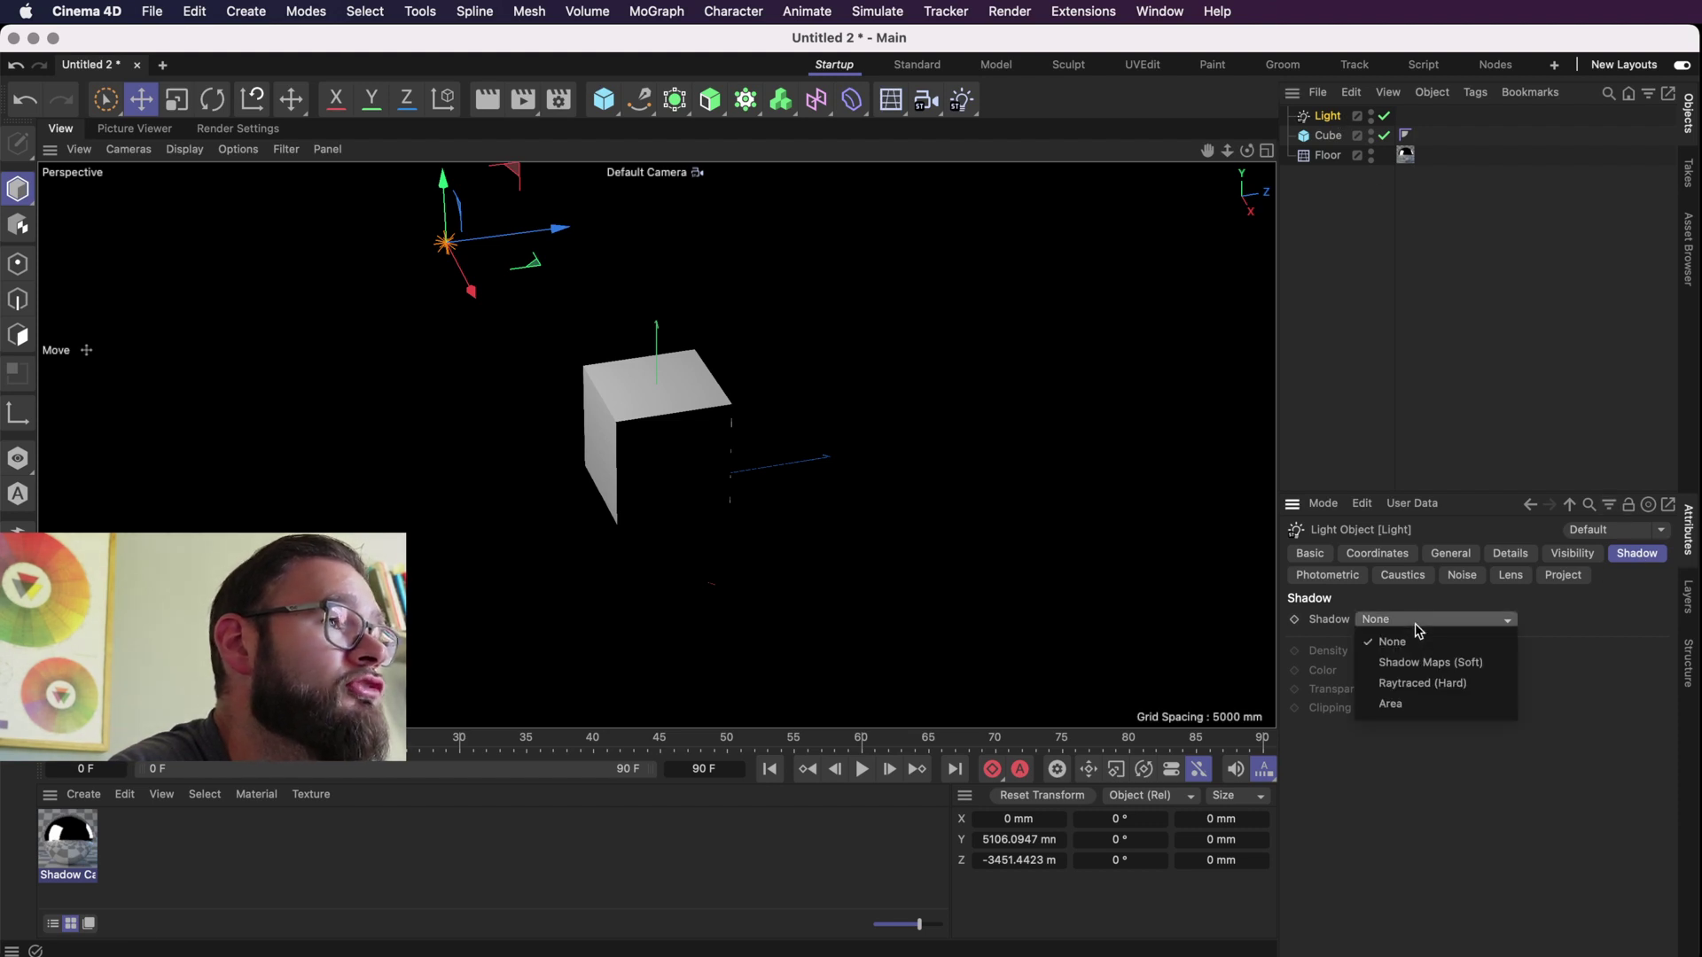
Set the Light's Shadow type to Area
left_click(1450, 705)
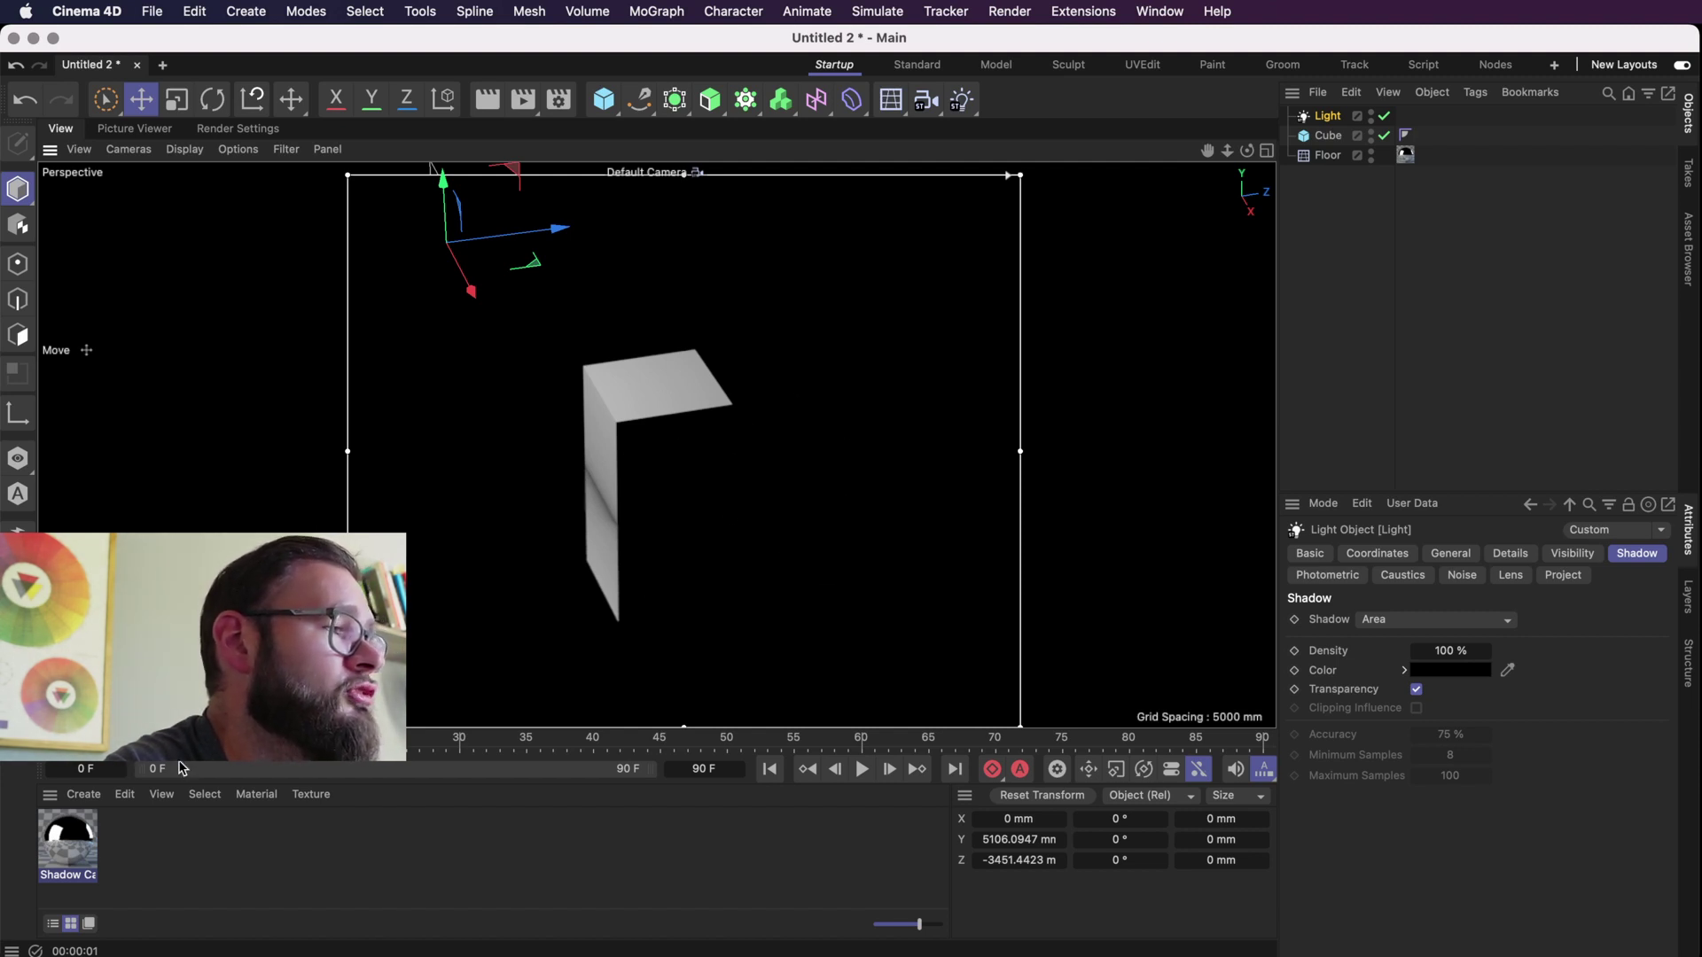
Apply a new default Mat material to the Floor and slide the Light to shift the cube's shadow
left_click(84, 795)
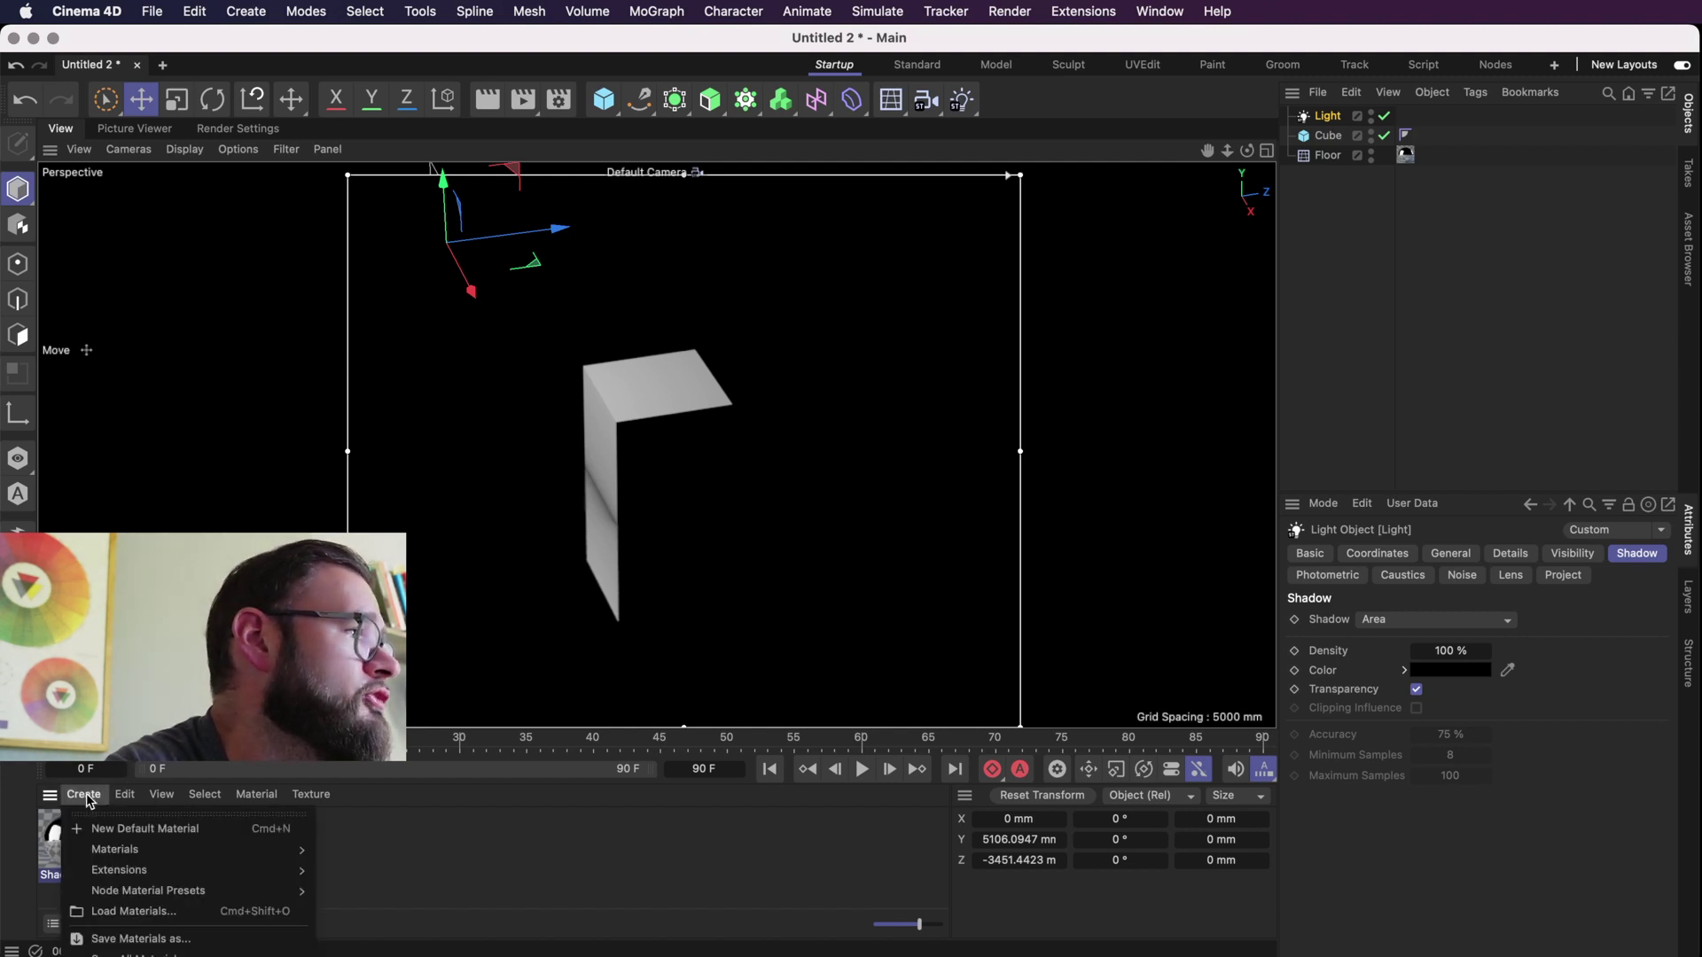
left_click(125, 836)
left_click_drag(84, 846, 1330, 160)
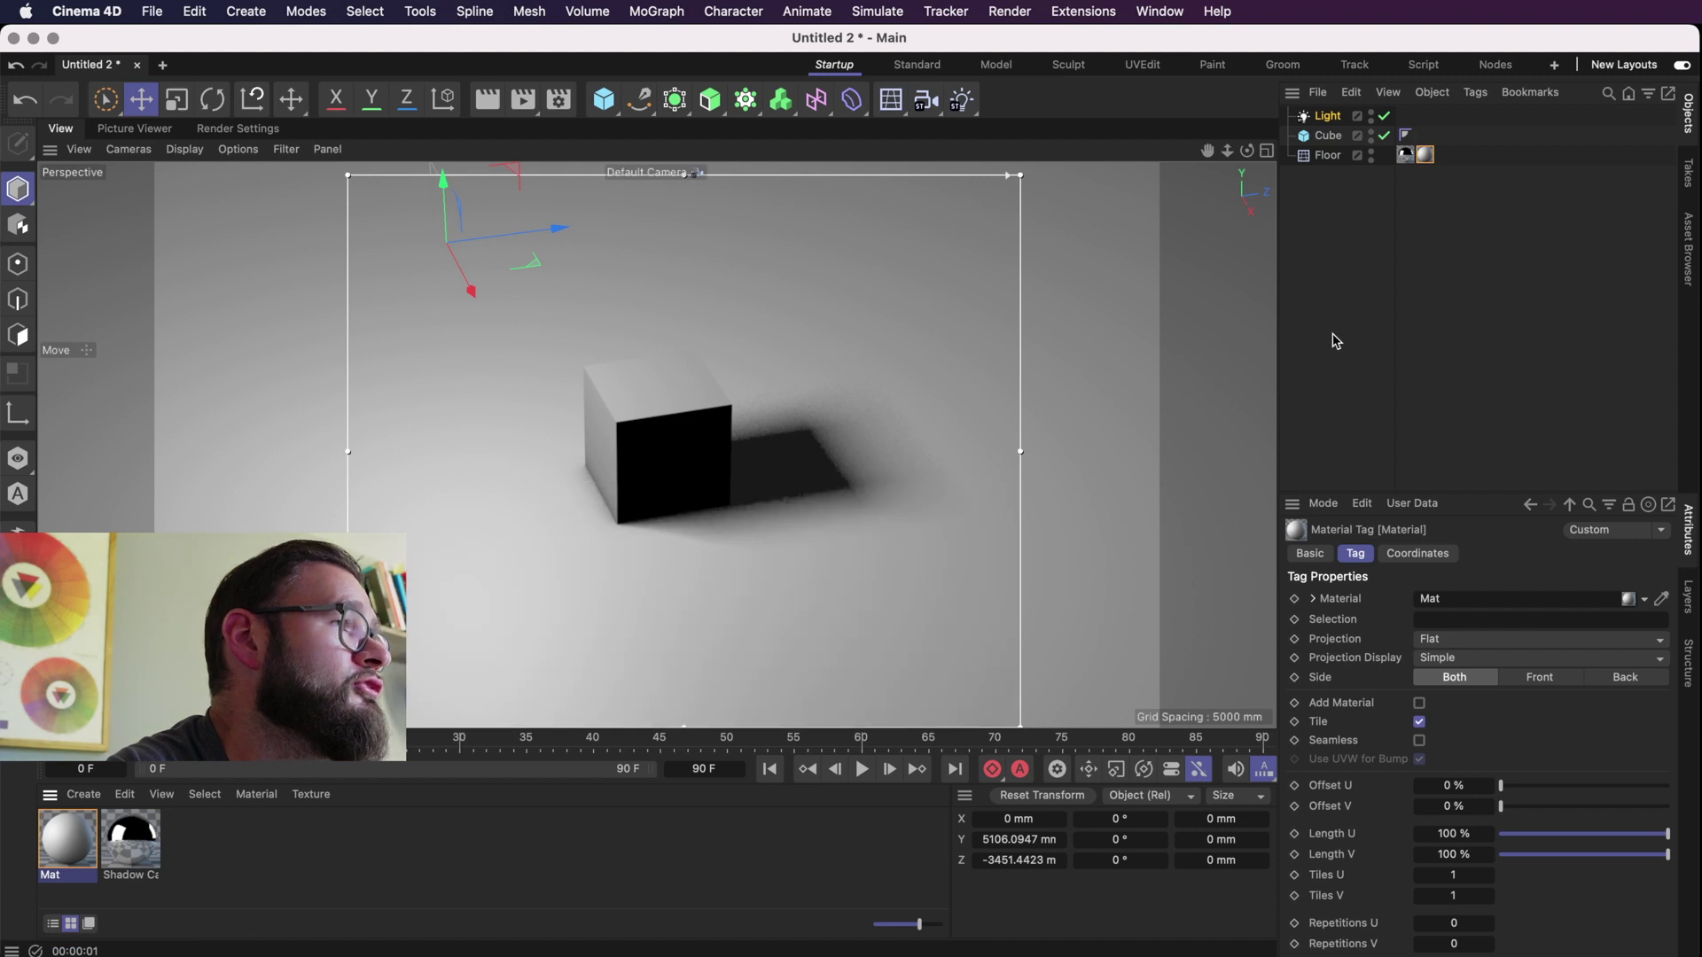
left_click(1347, 117)
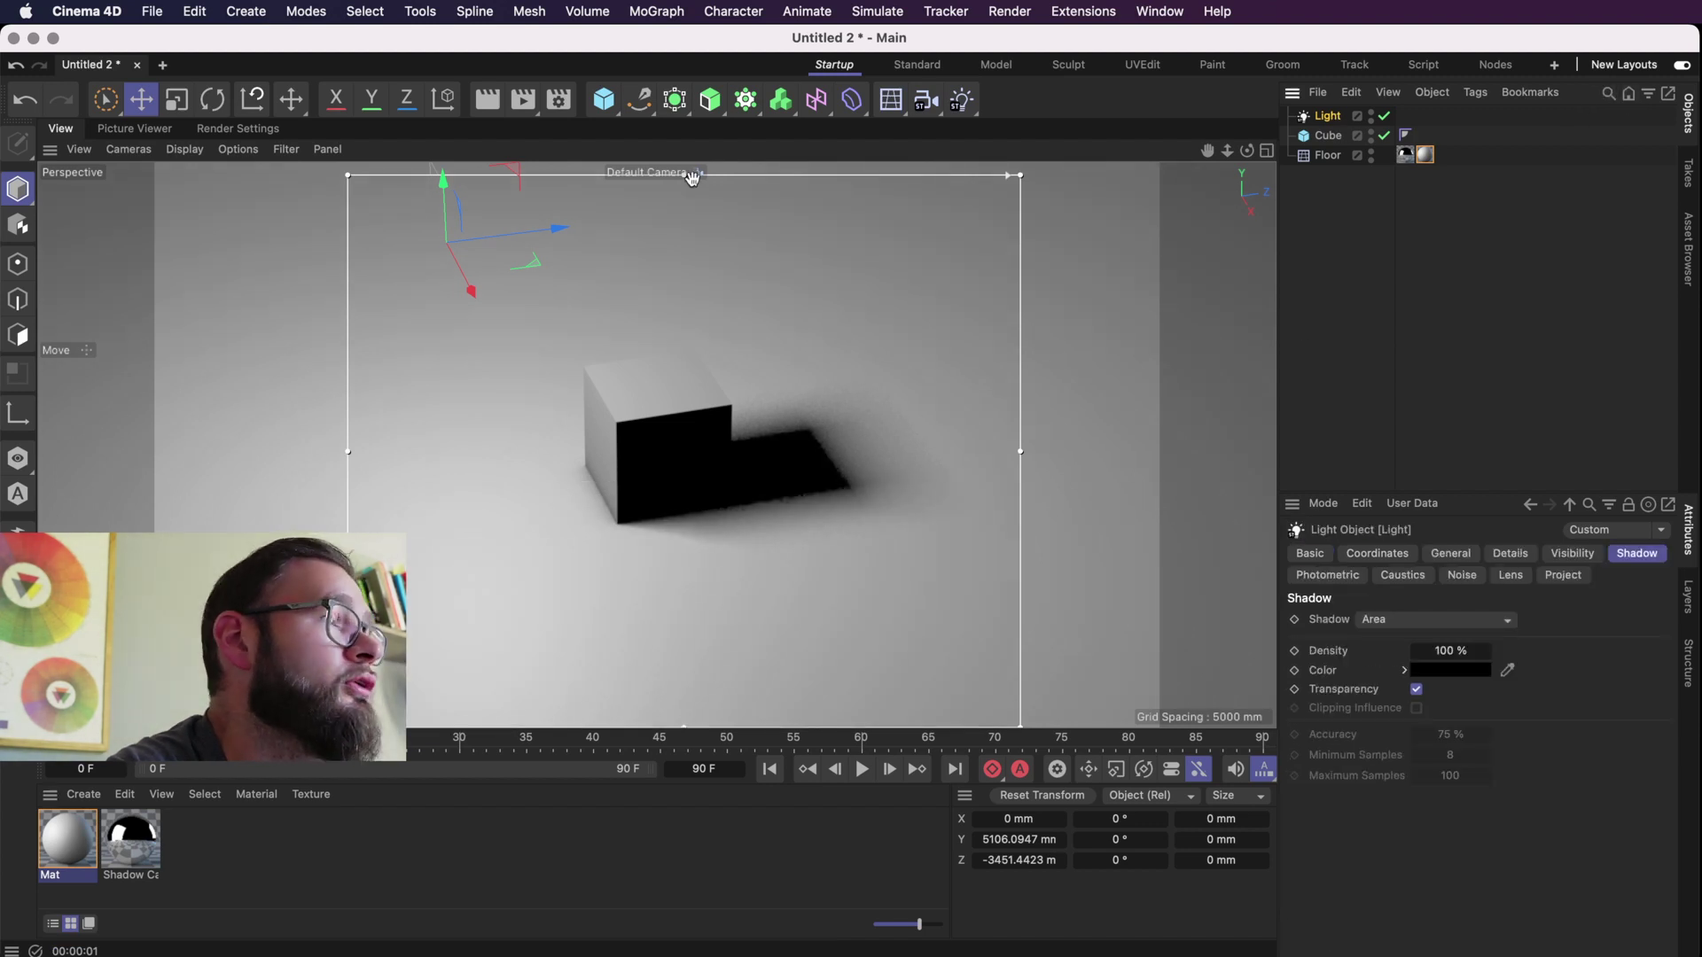
left_click_drag(536, 266, 545, 215)
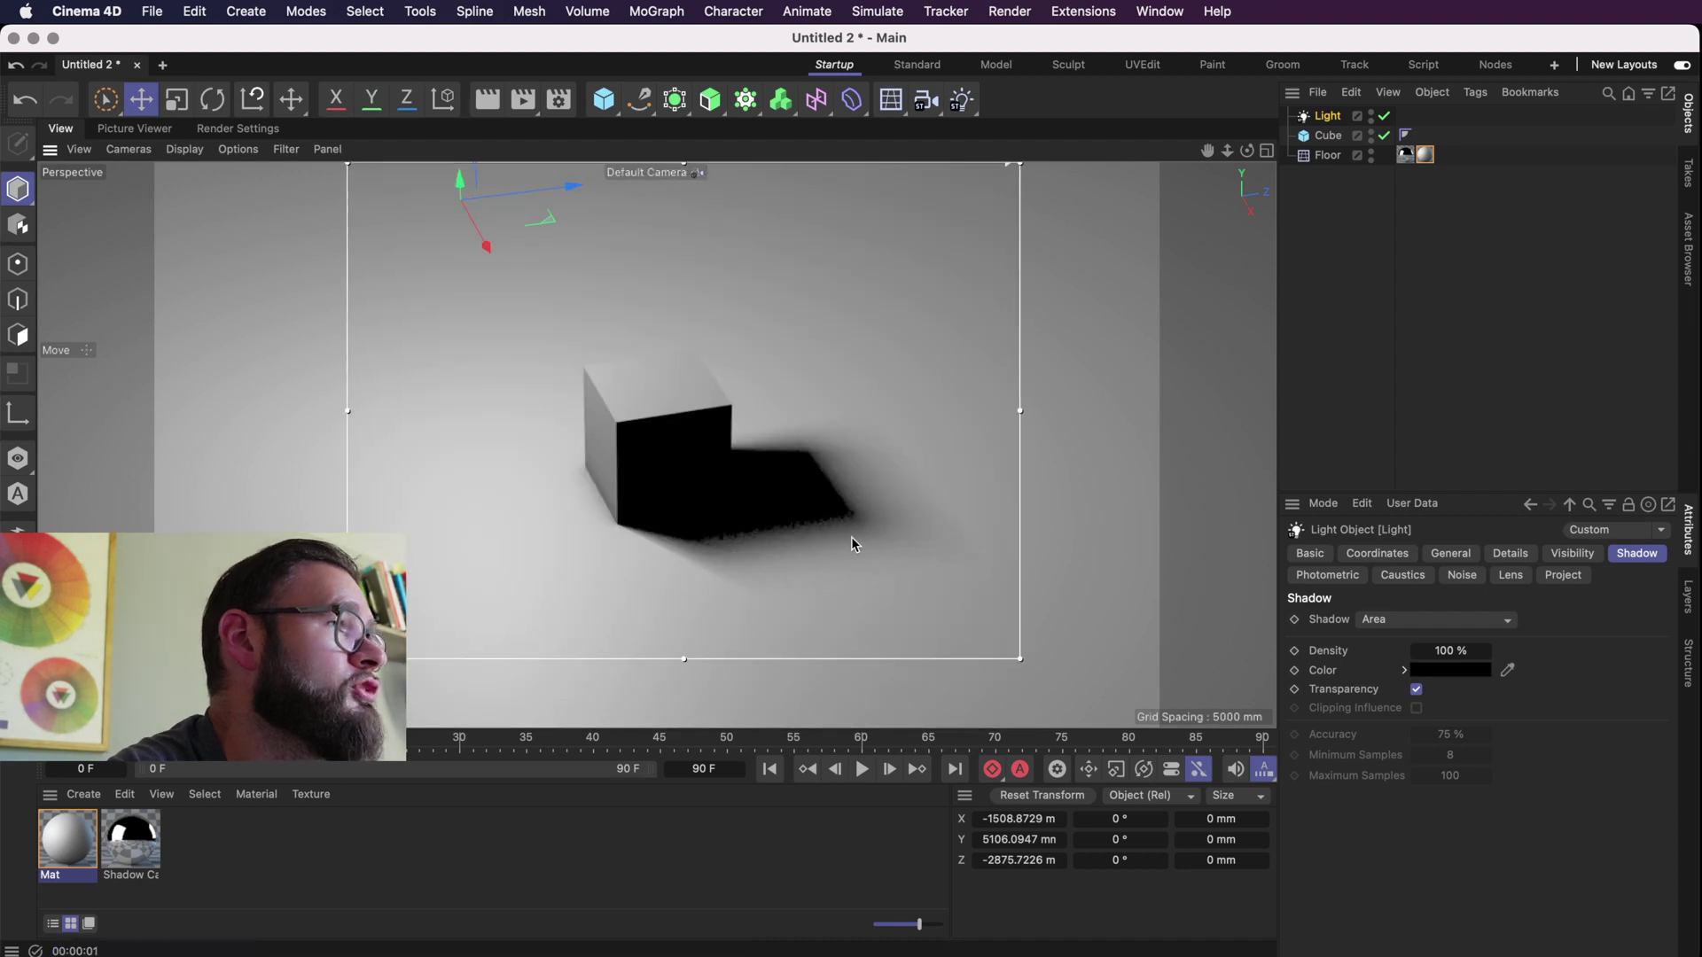
Delete the Floor's Mat material tag and render the scene to the Picture Viewer at 1280x720
left_click(1426, 156)
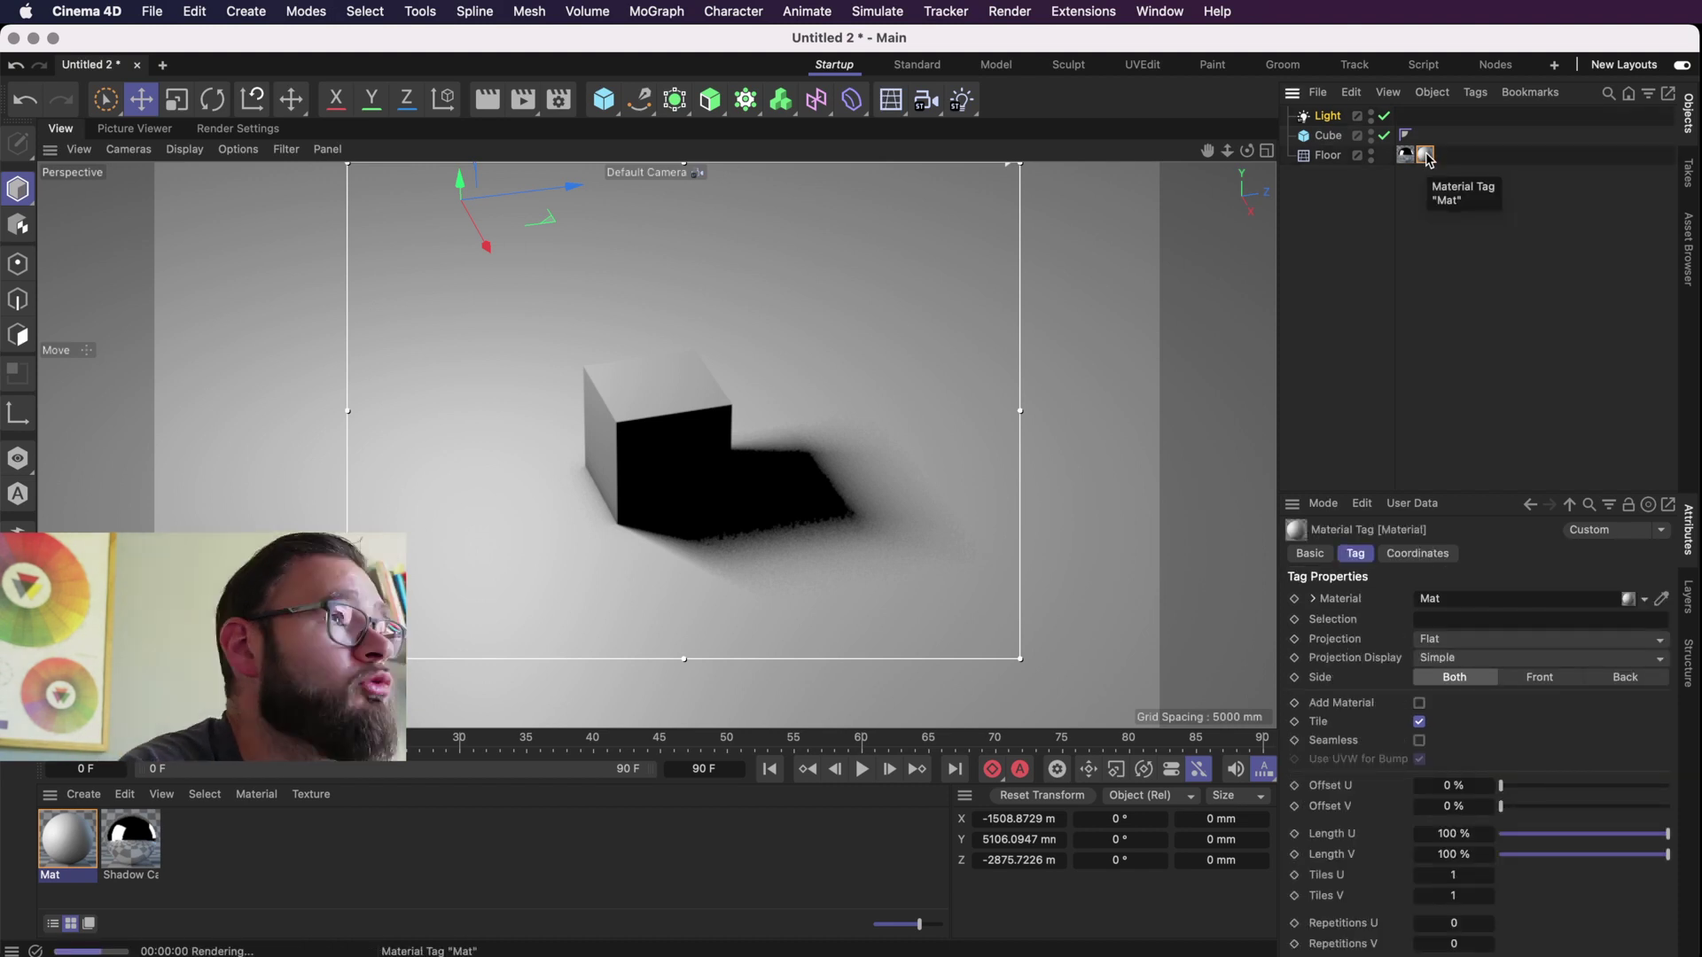
key("Delete")
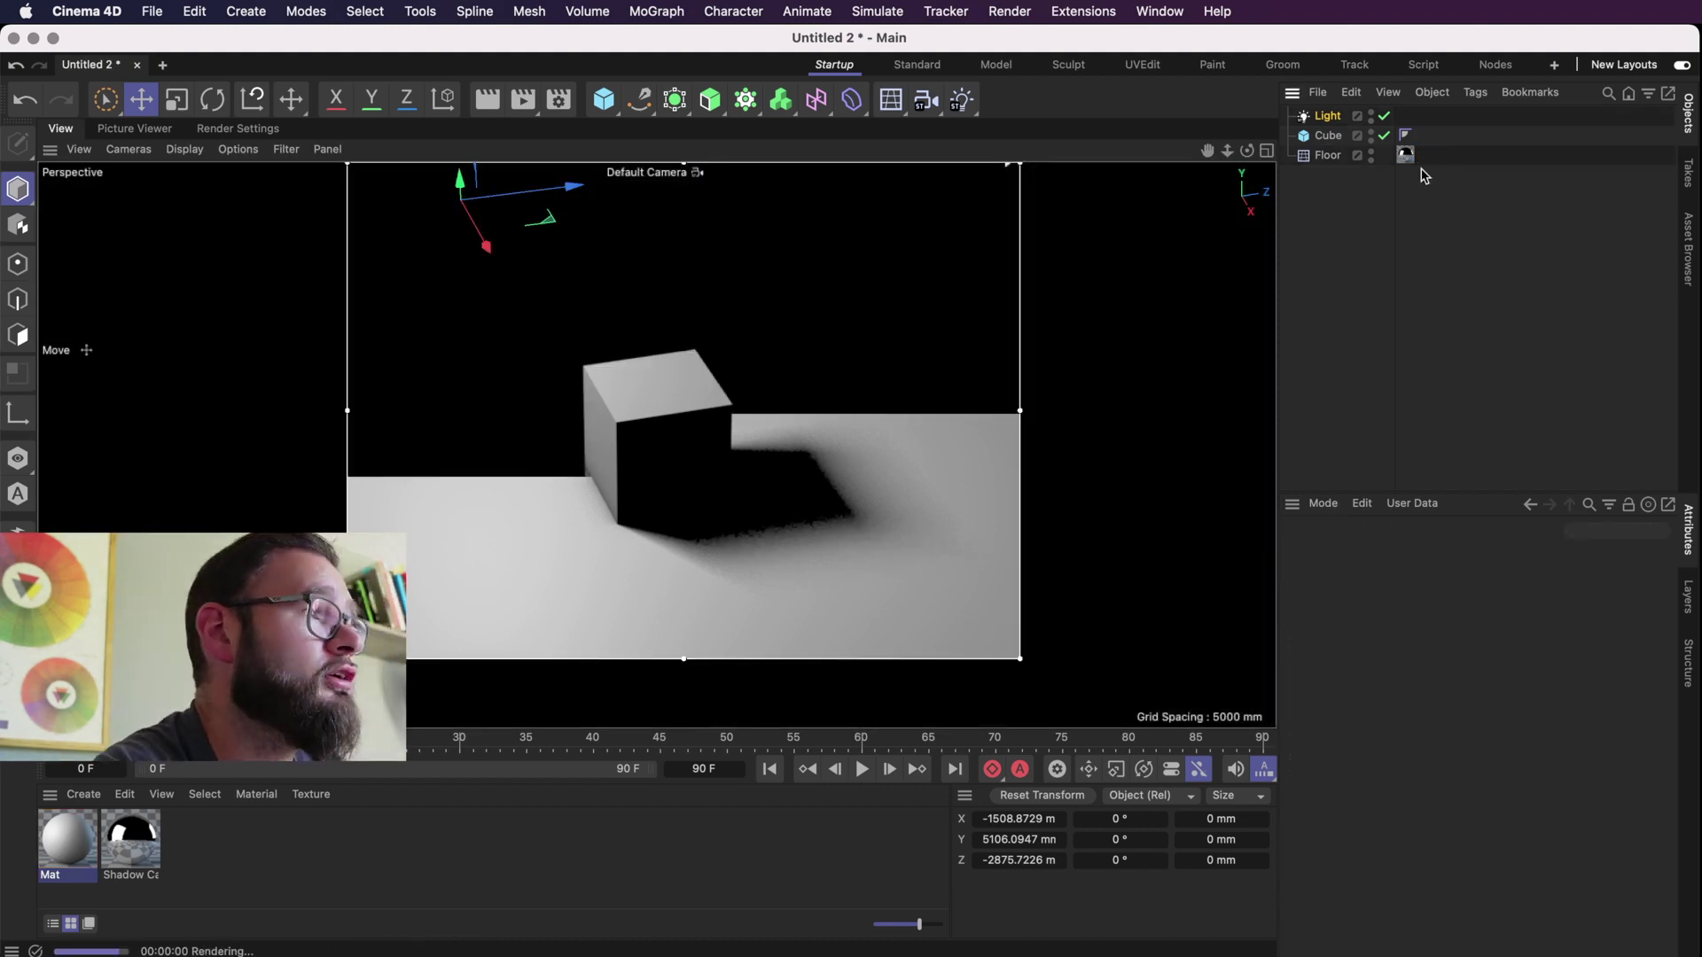
left_click(525, 101)
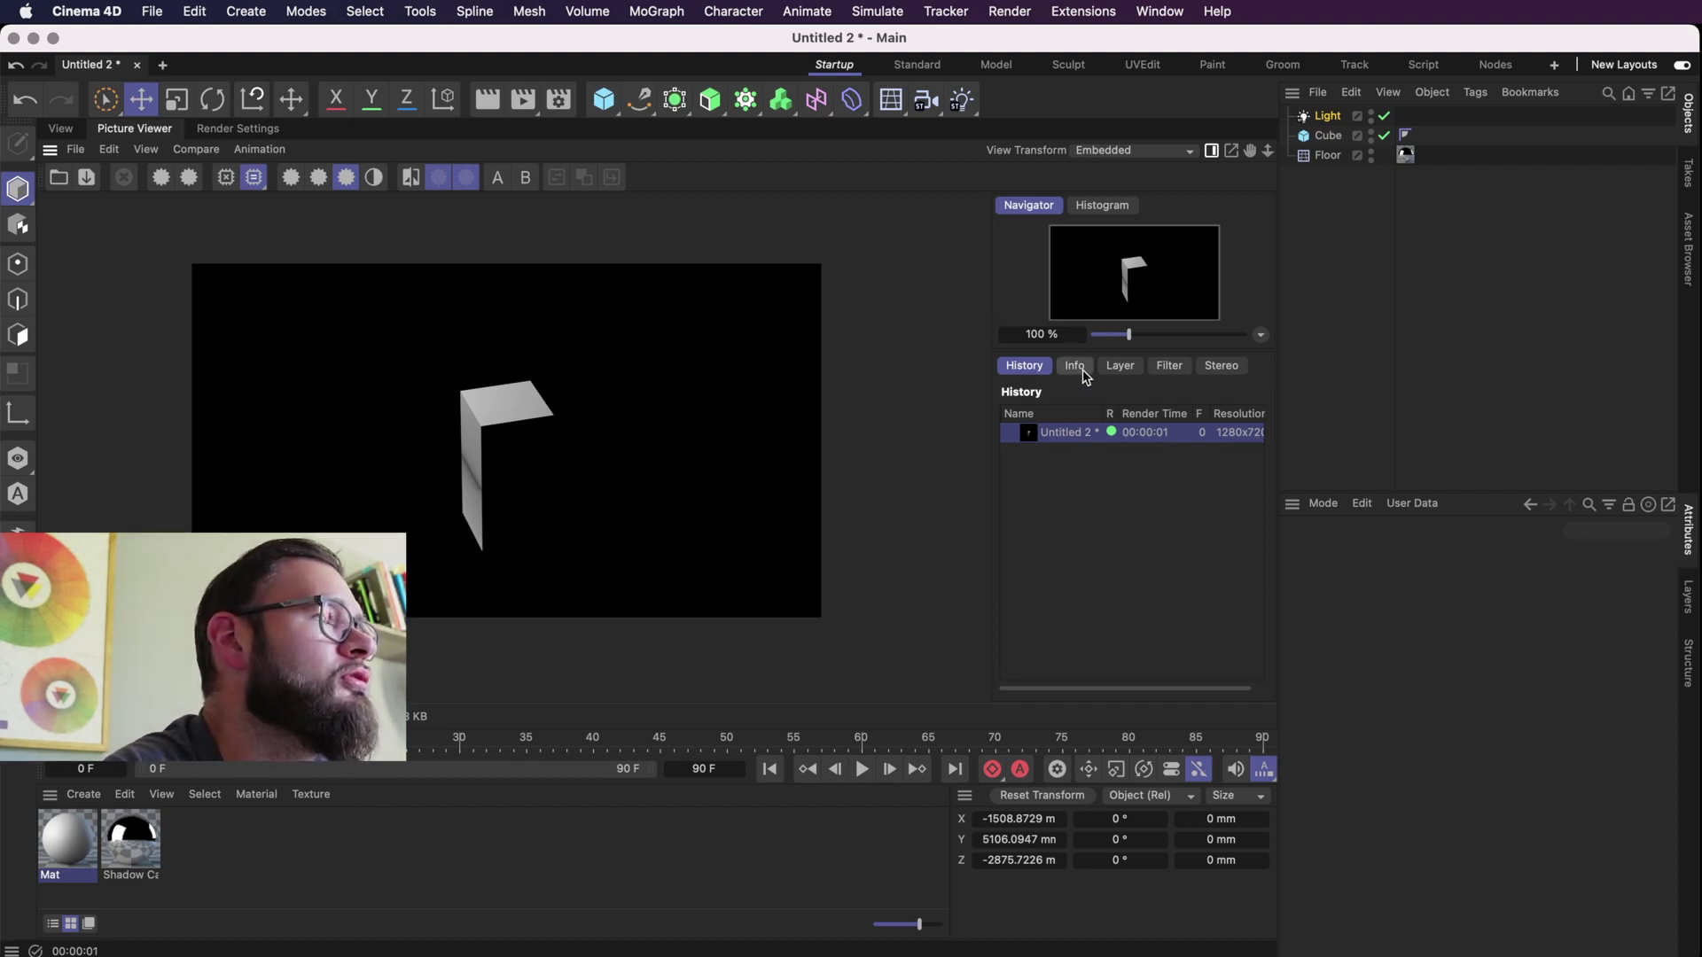
In the Picture Viewer's Layer tab, toggle Multi-Pass and back to Single-Pass, then show the Alpha layer
left_click(1133, 372)
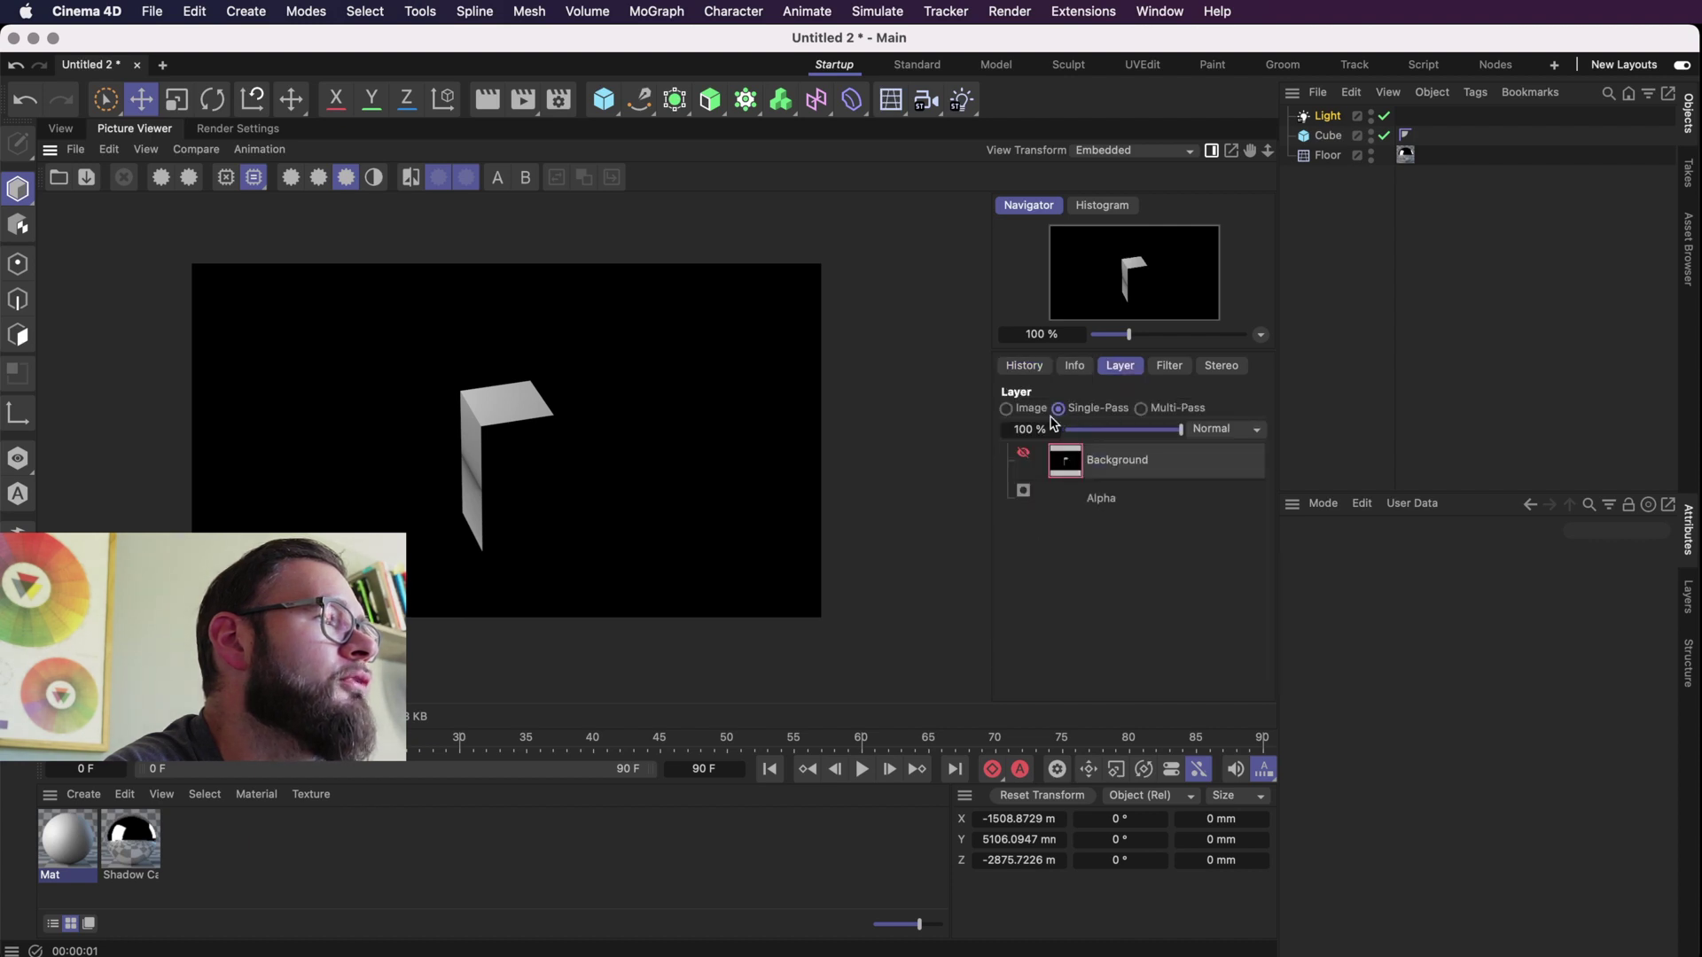
left_click(1141, 409)
left_click(1100, 498)
left_click(1058, 408)
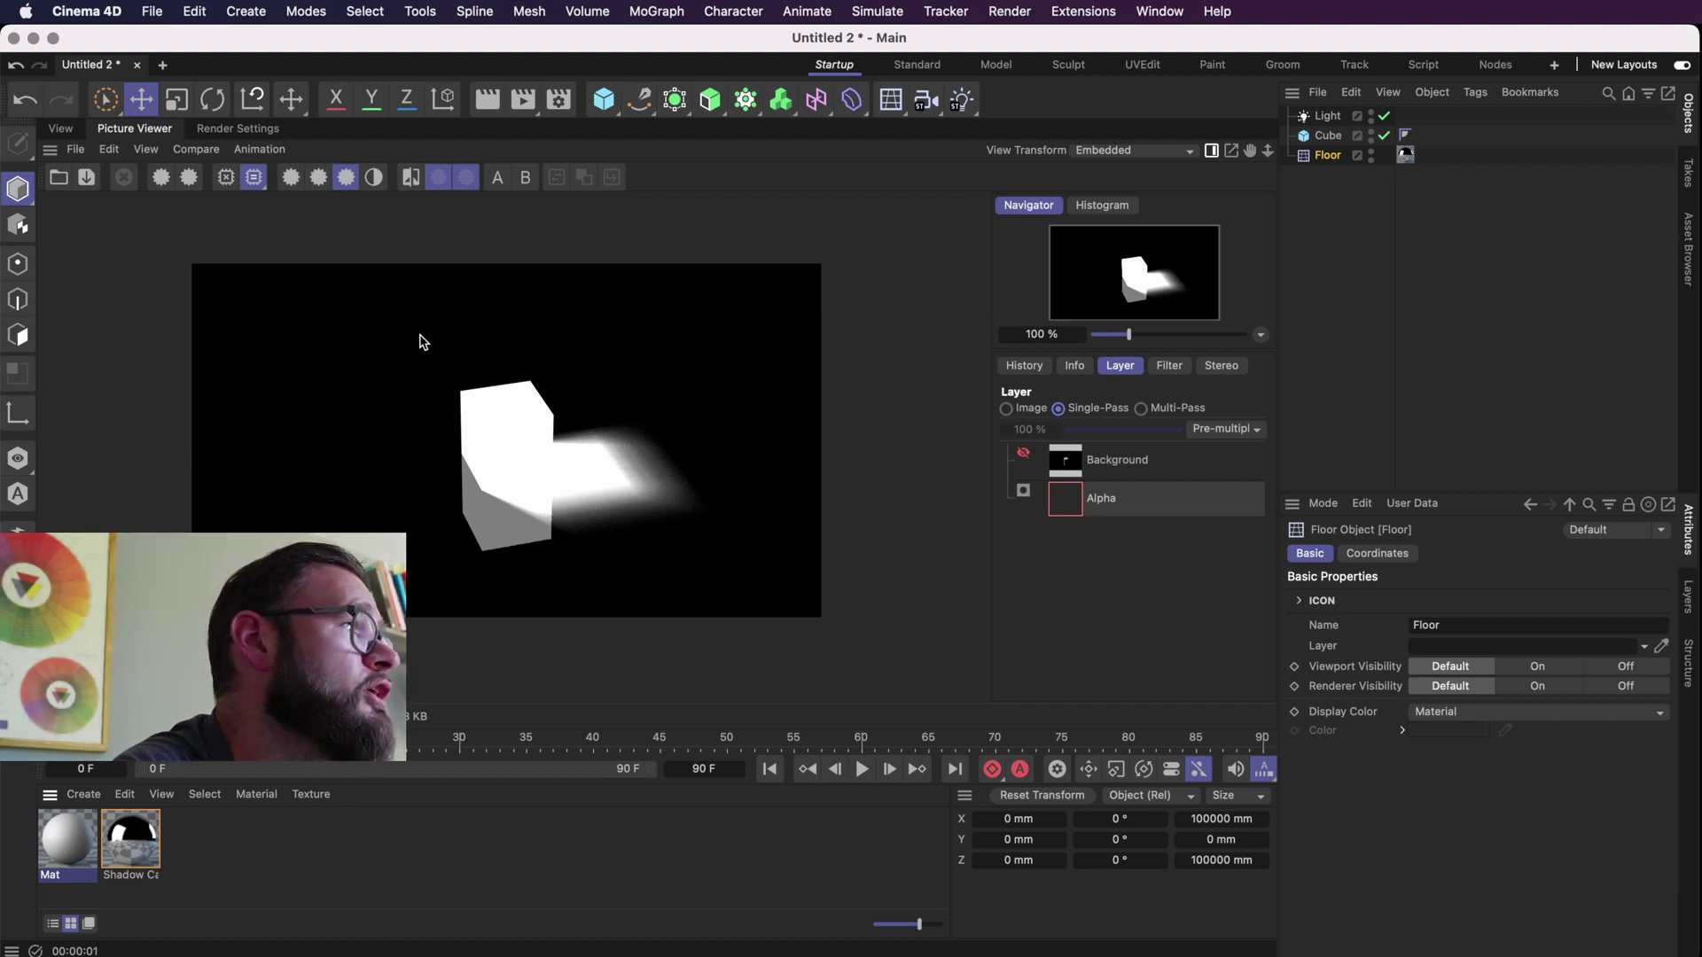
Save the render as a Still Image PSD with Alpha Channel, named Untitled 2.psd
left_click(91, 181)
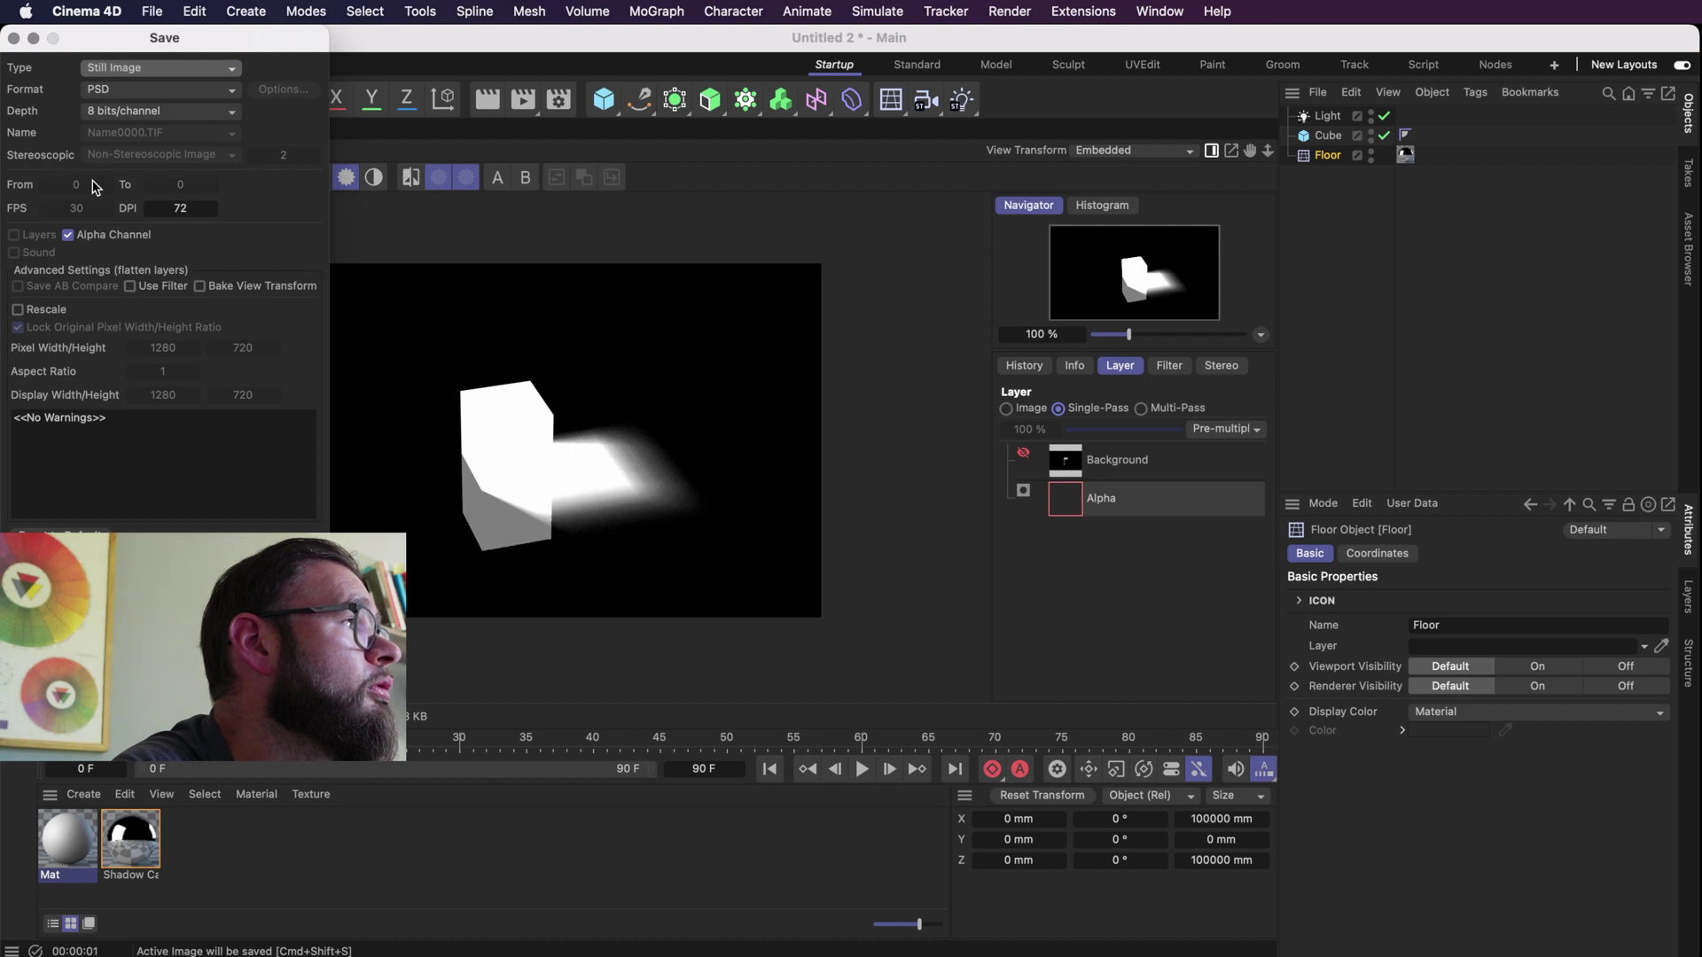
left_click(138, 92)
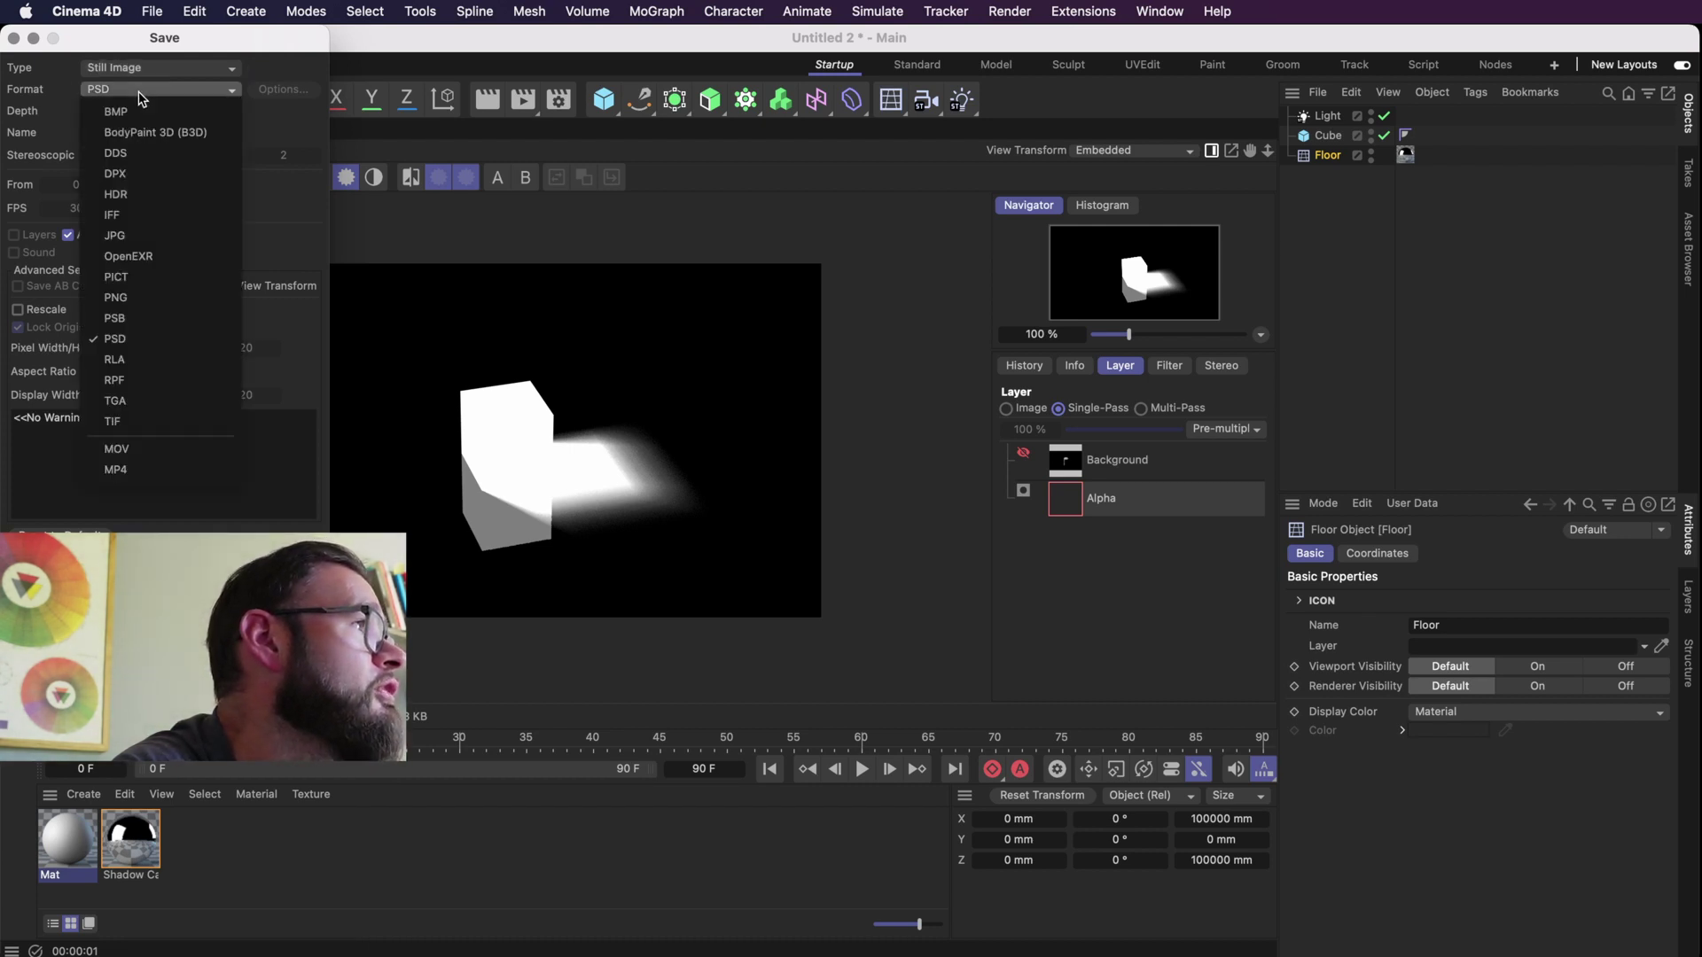
left_click(133, 345)
key("Return")
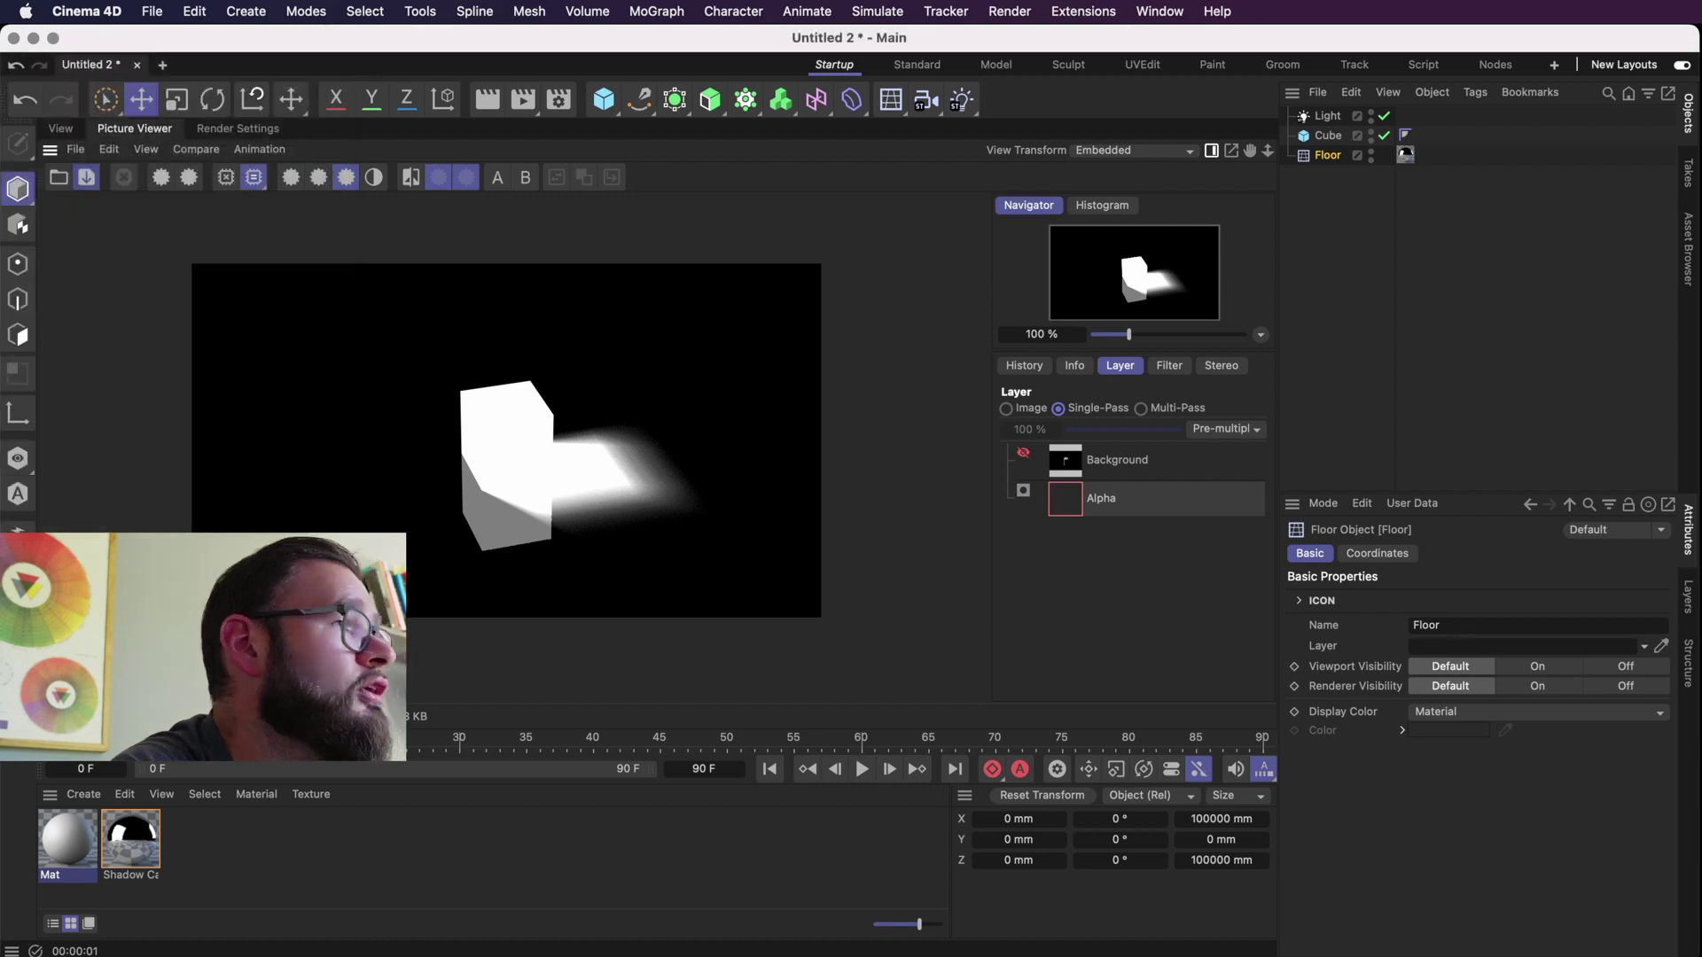
key("Return")
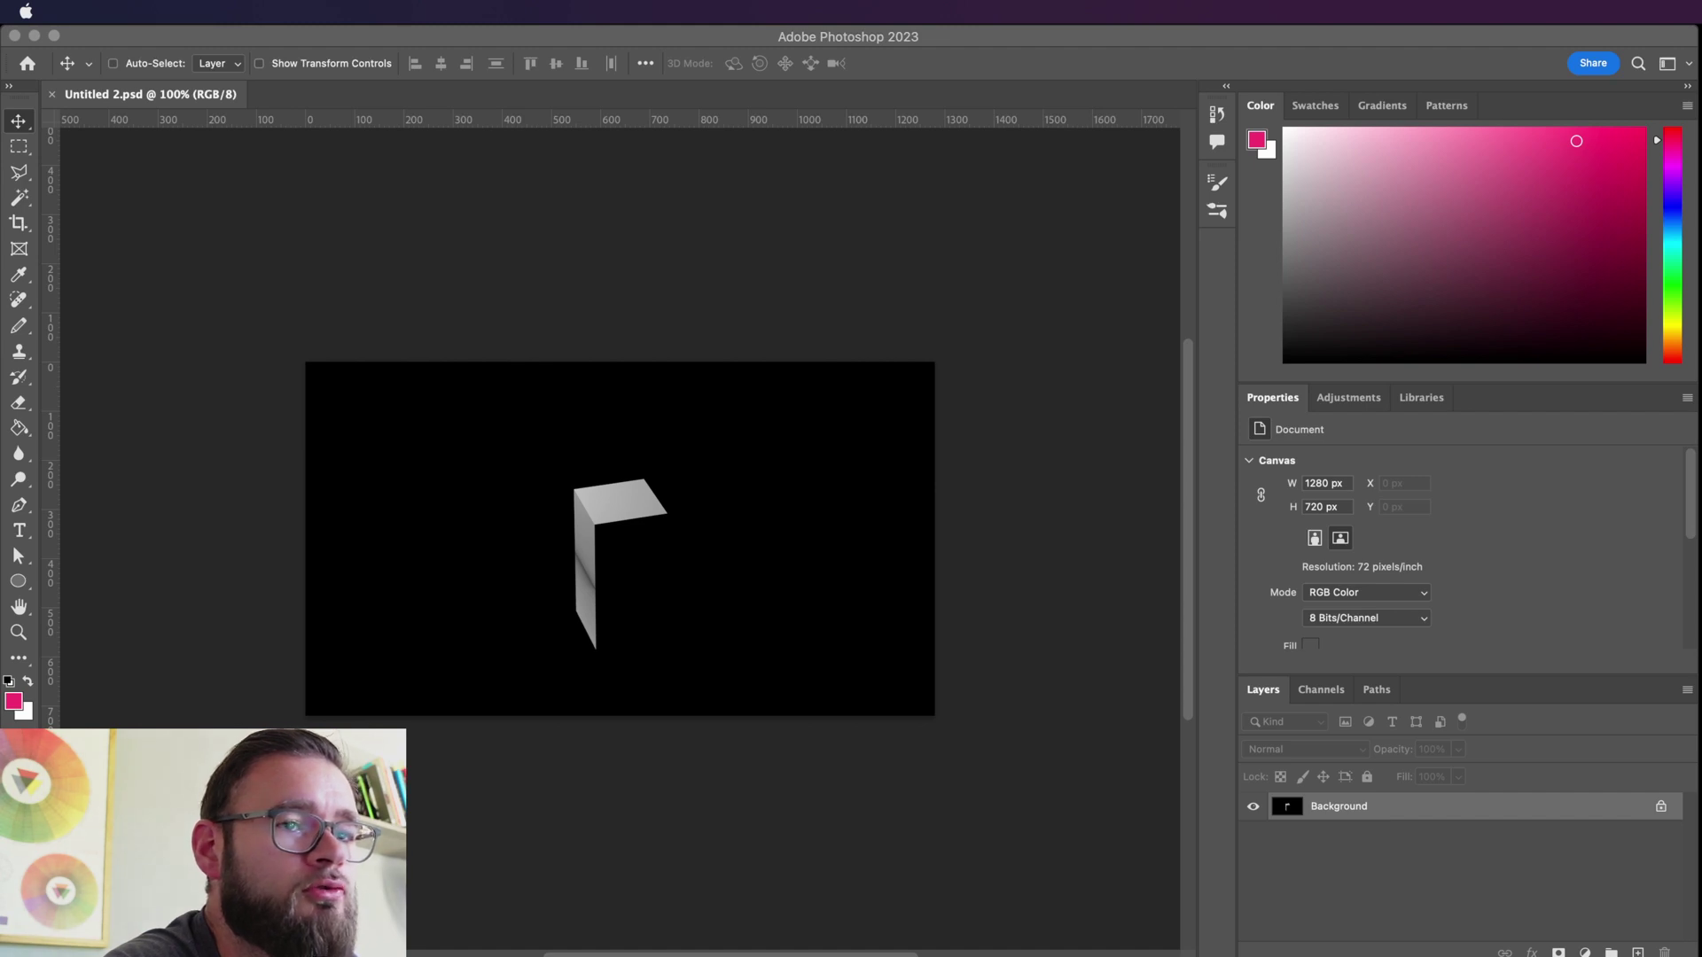
In Photoshop, unlock the Background layer so it becomes the editable Layer 0
left_click(926, 391)
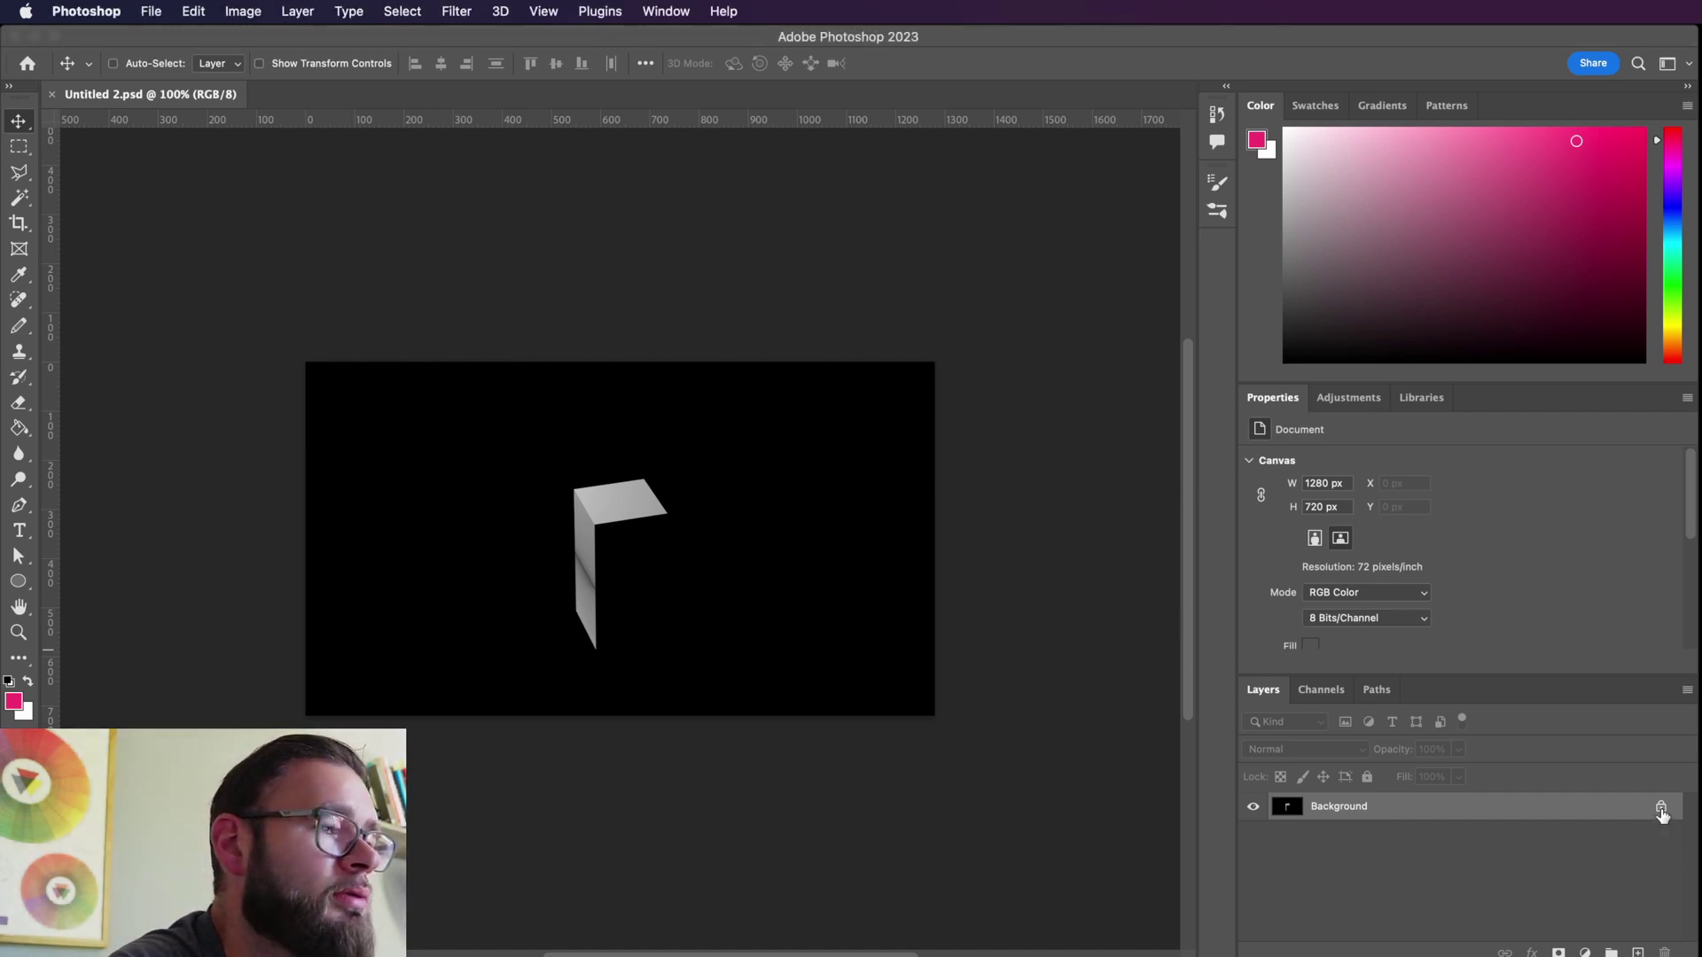
left_click(1660, 809)
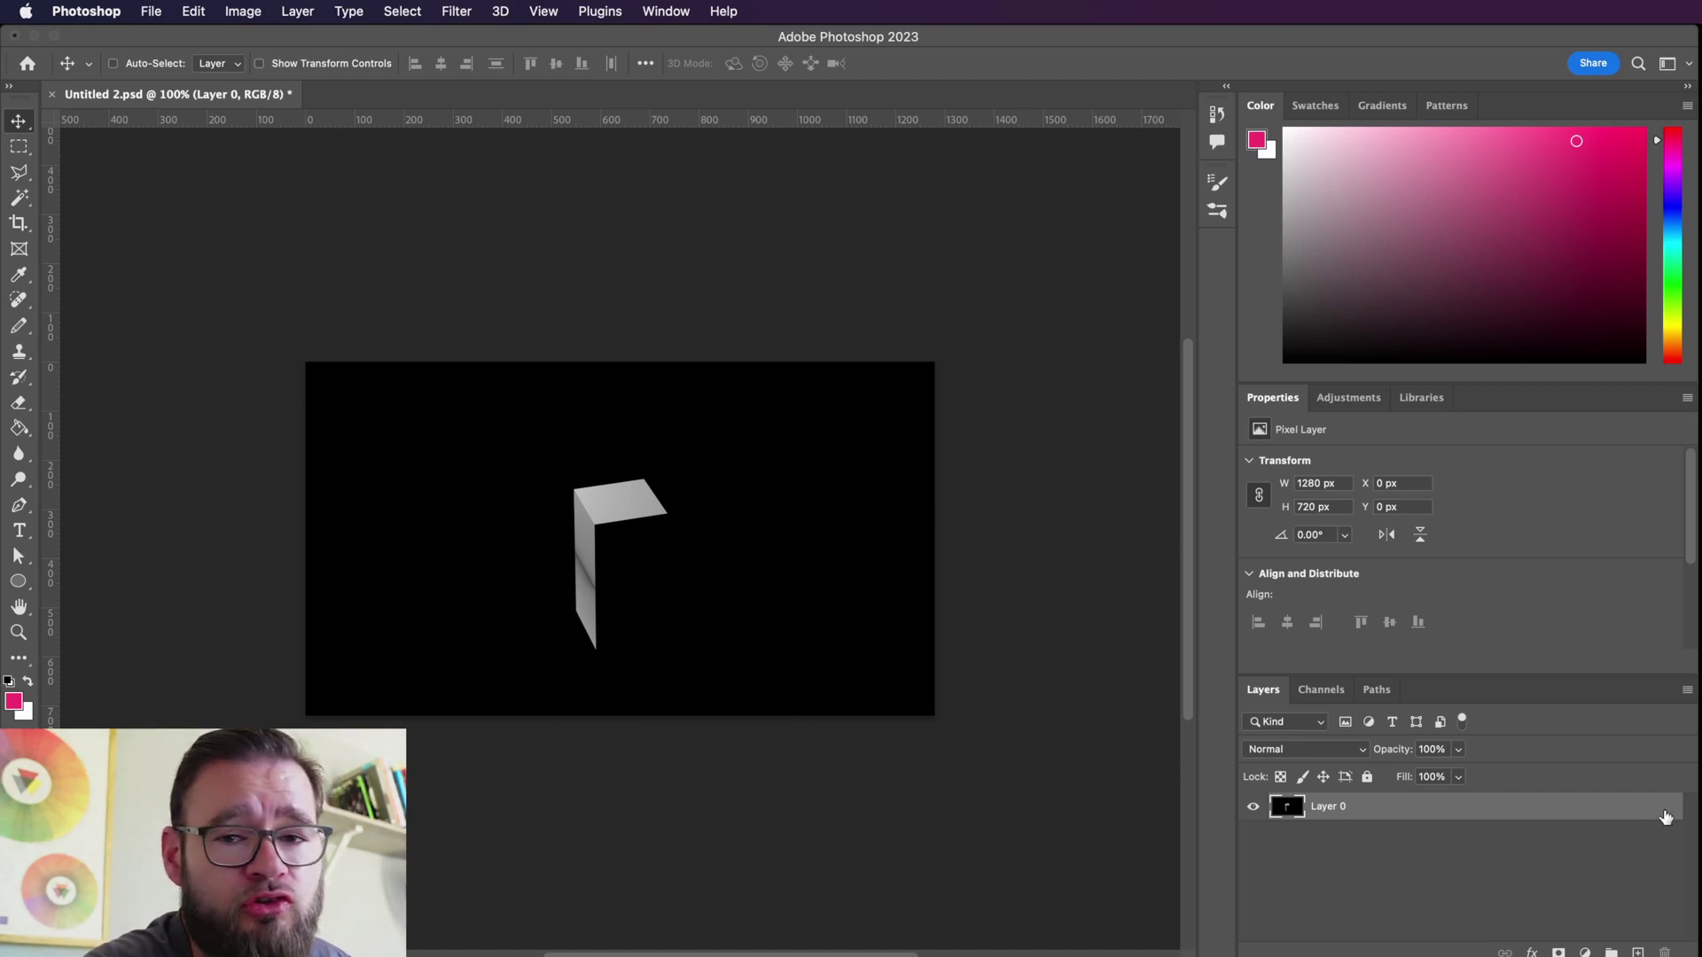
Show the Alpha channel's red overlay on the cube render, toggling it off and on to compare
left_click(1325, 690)
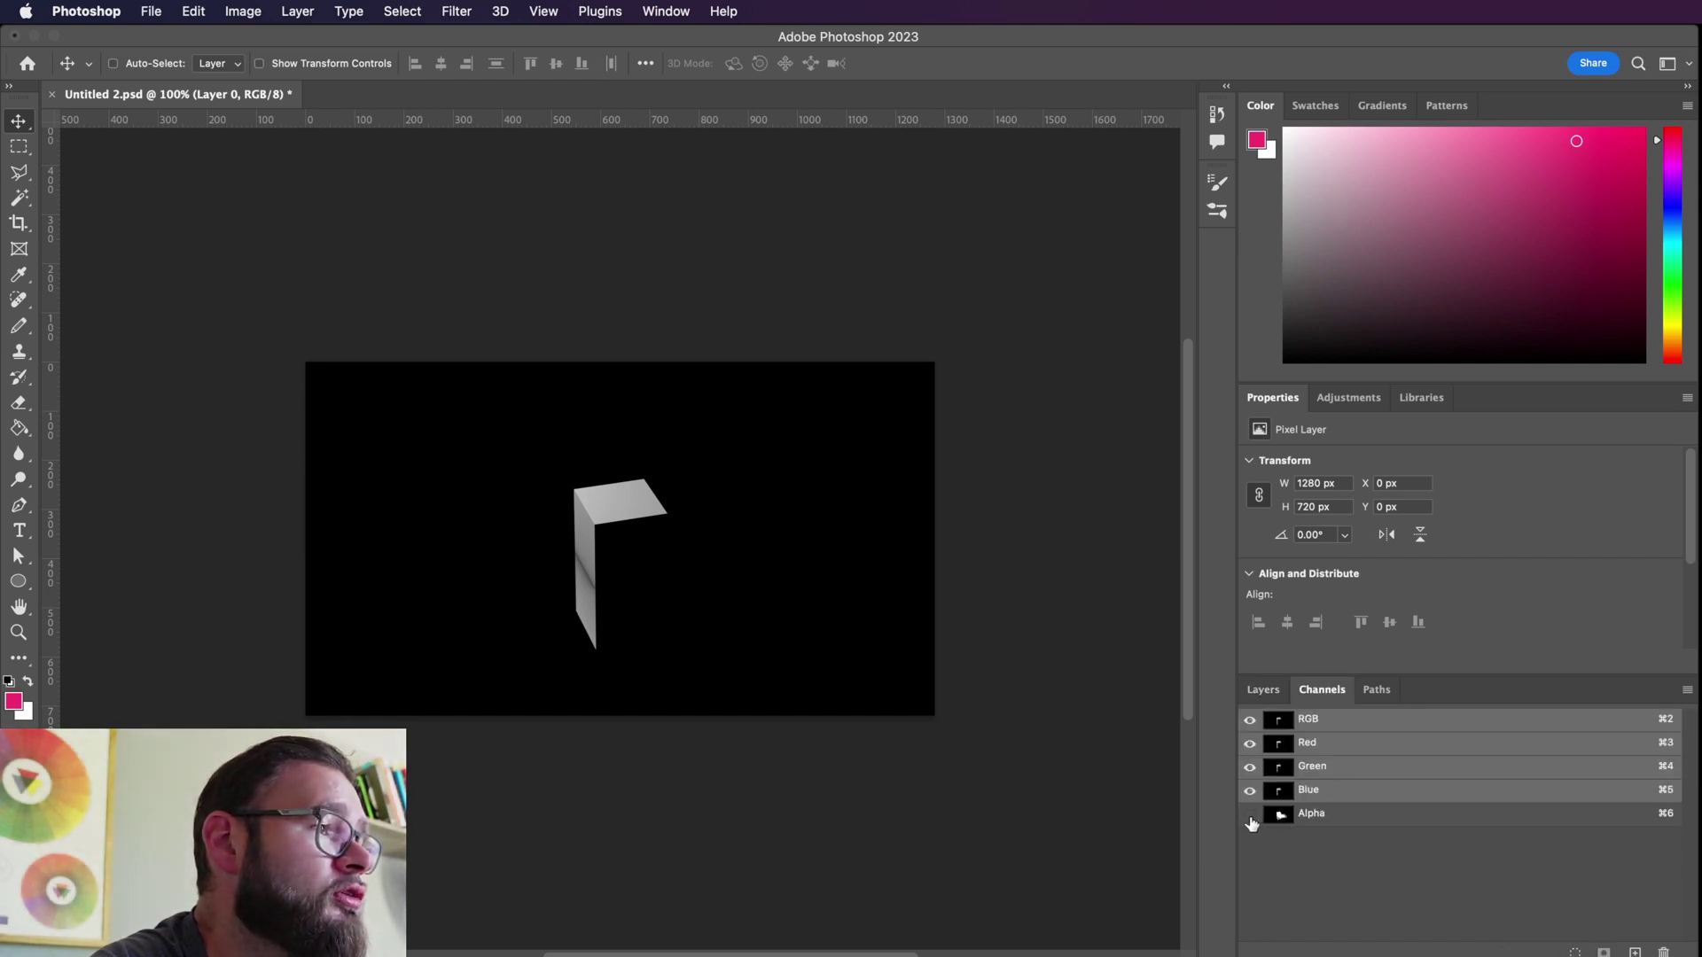
left_click(1250, 815)
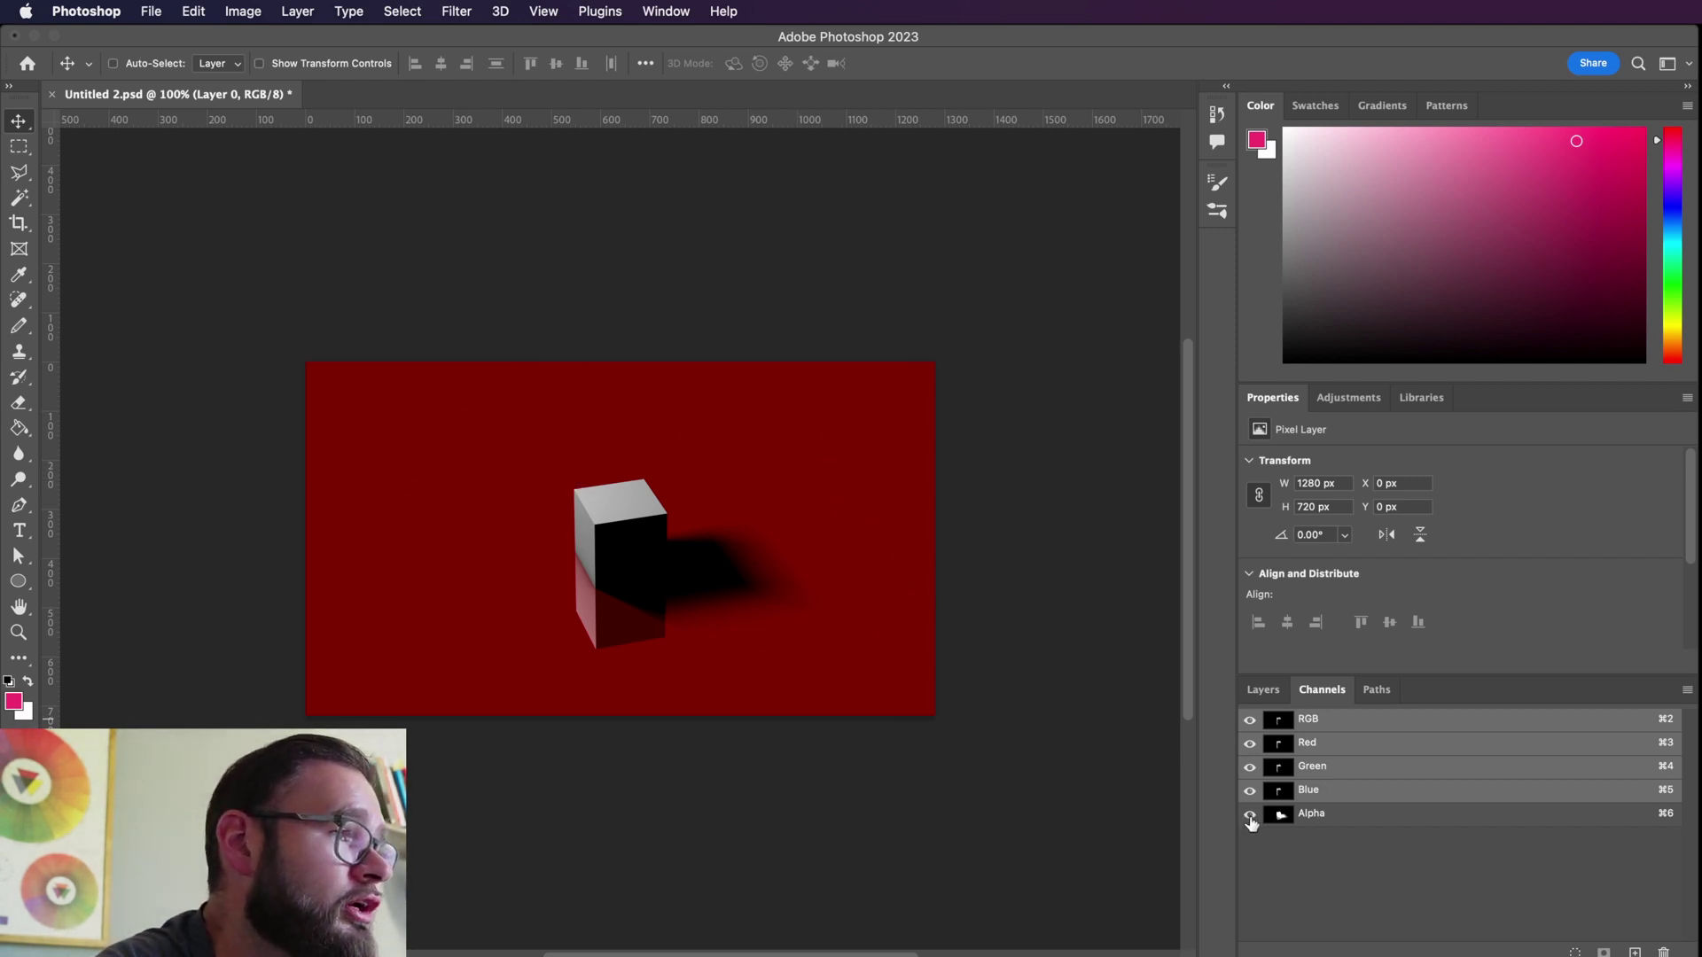
left_click(1249, 815)
left_click(1250, 816)
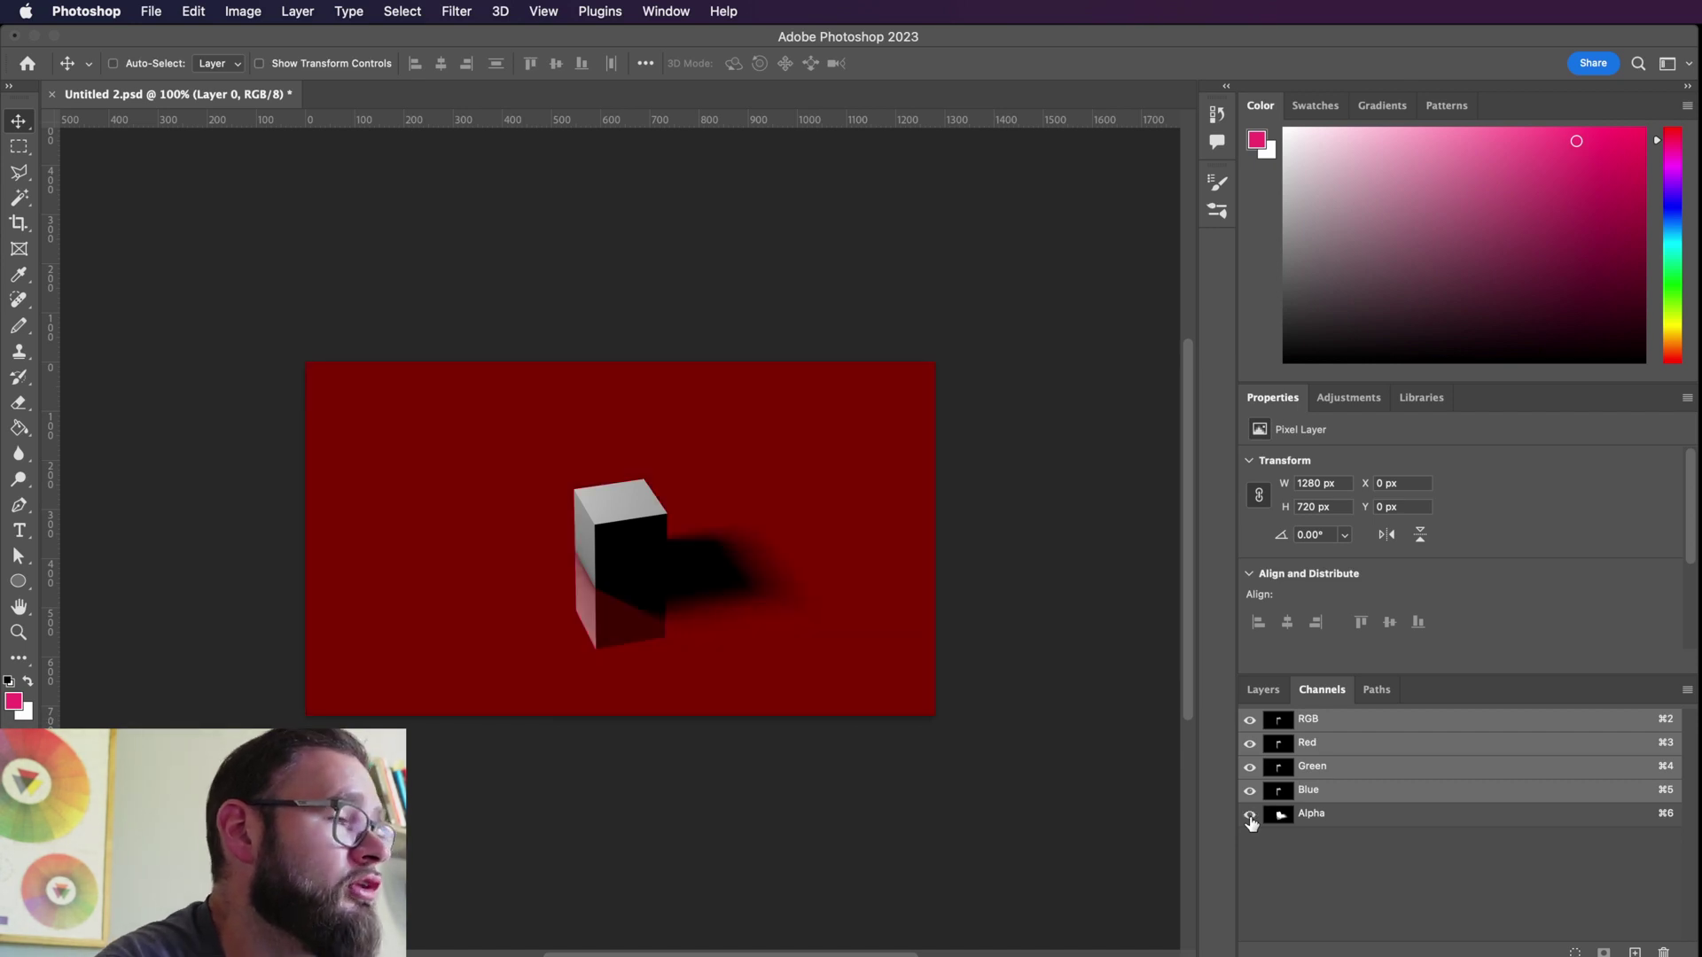
left_click(1250, 816)
left_click(1250, 816)
left_click(1250, 815)
left_click(1249, 815)
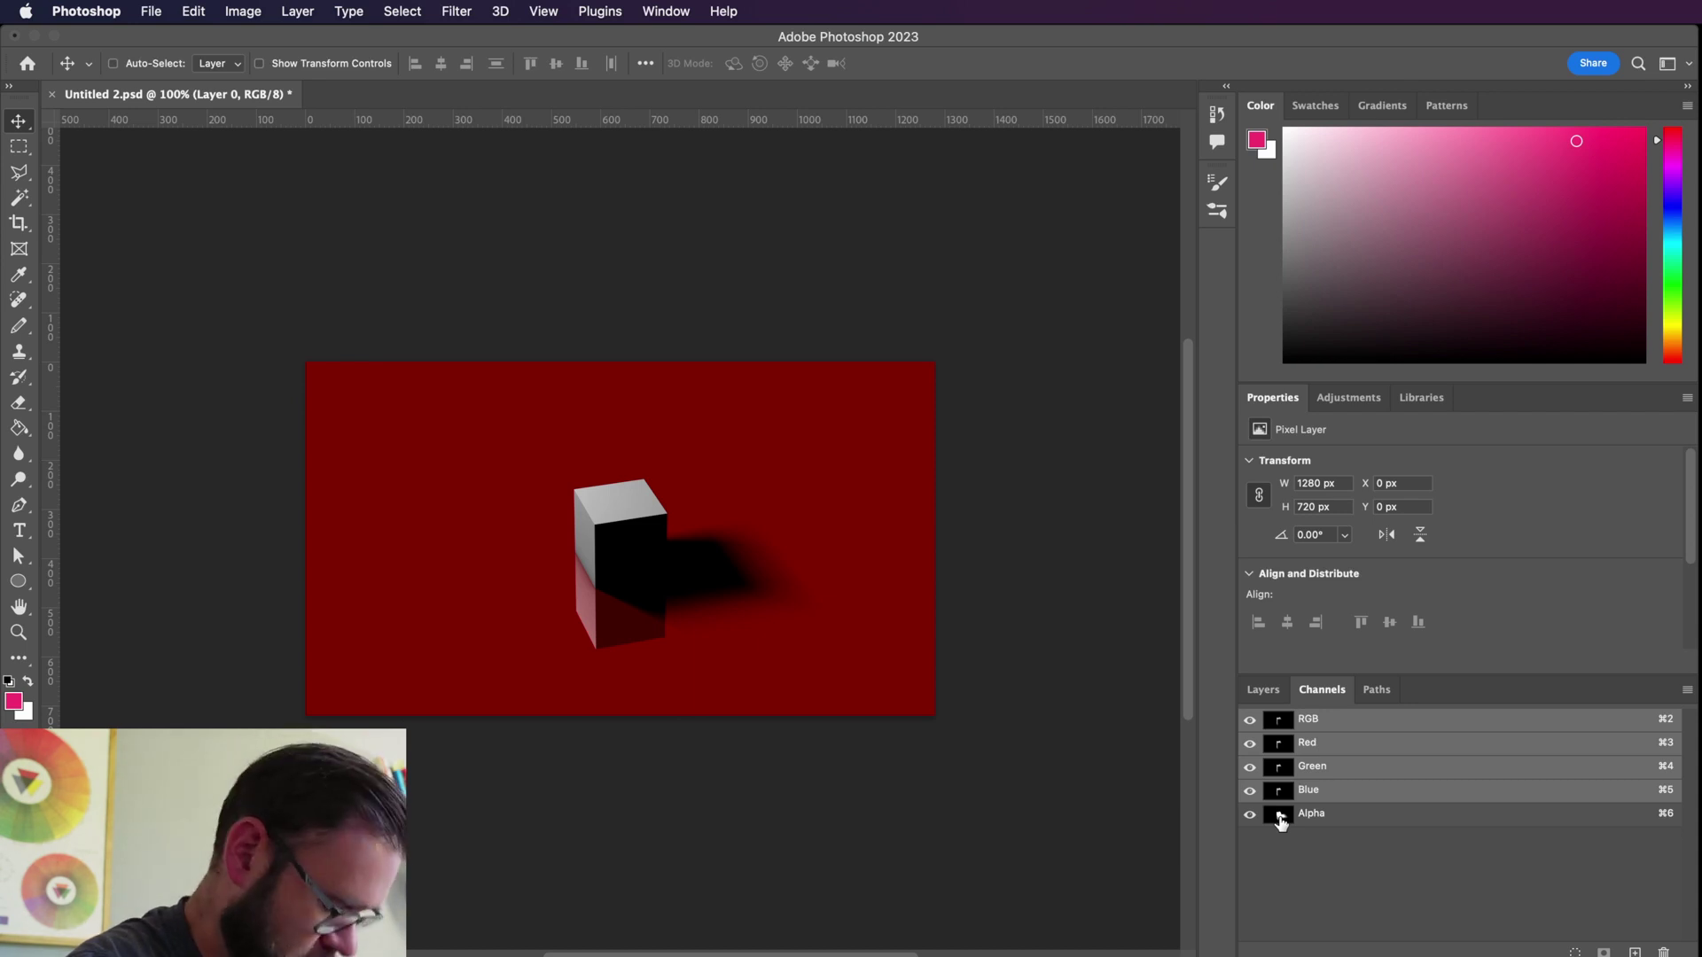
key("super")
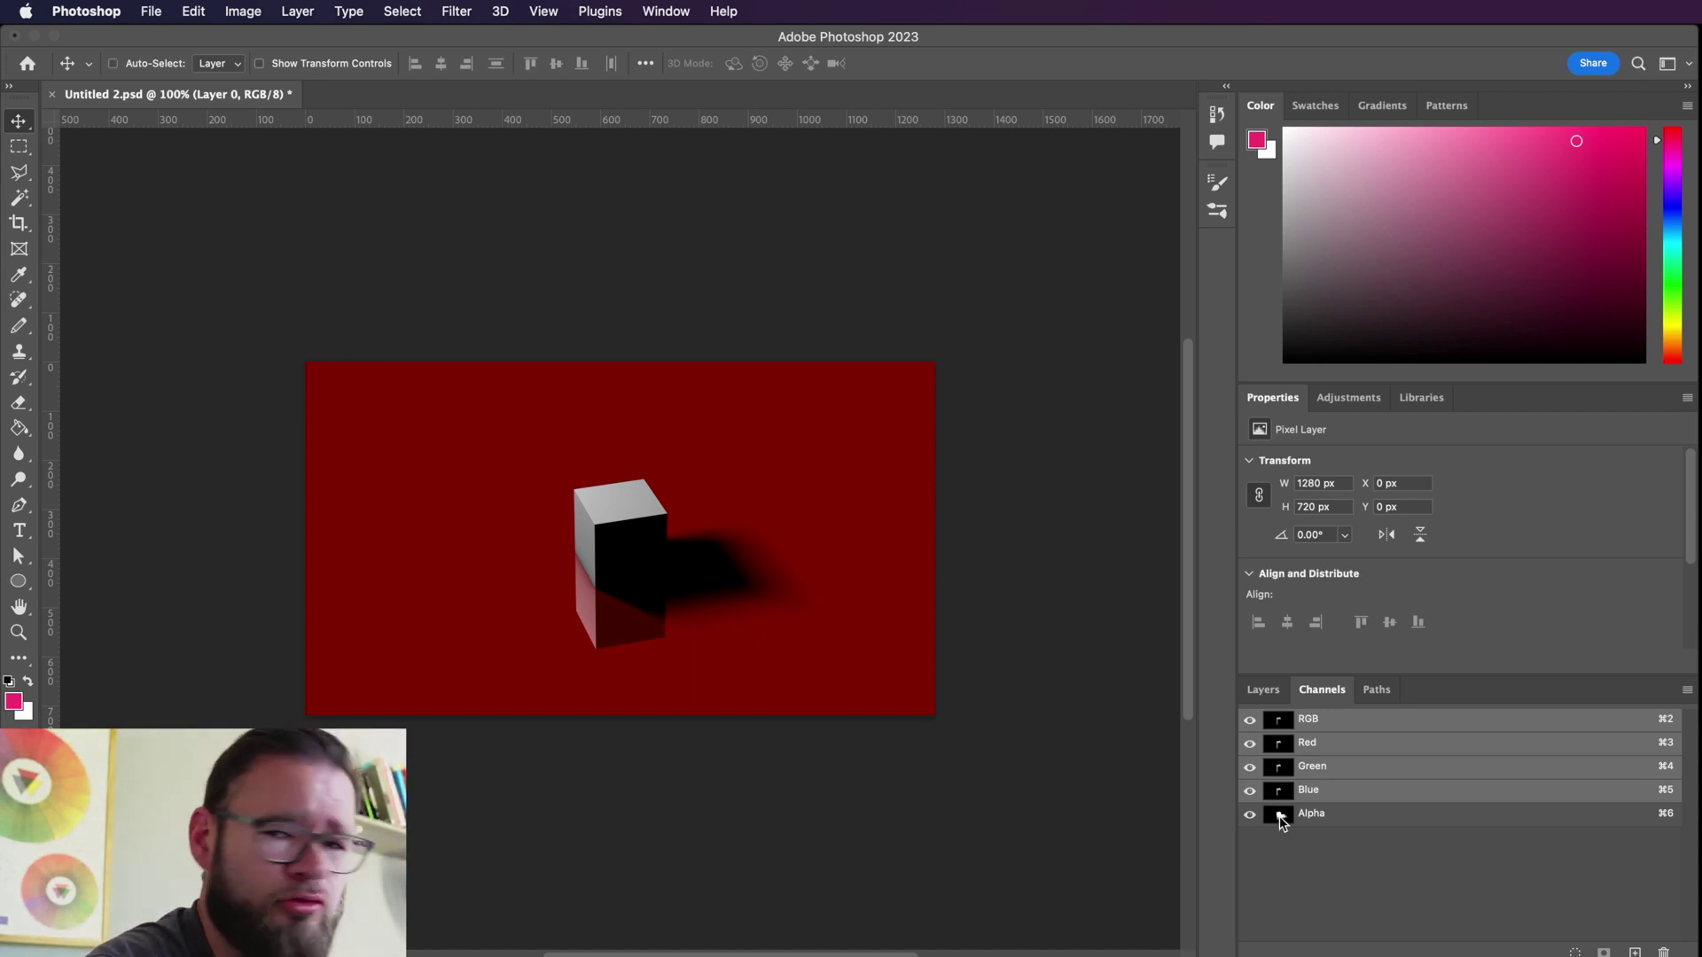
key("super")
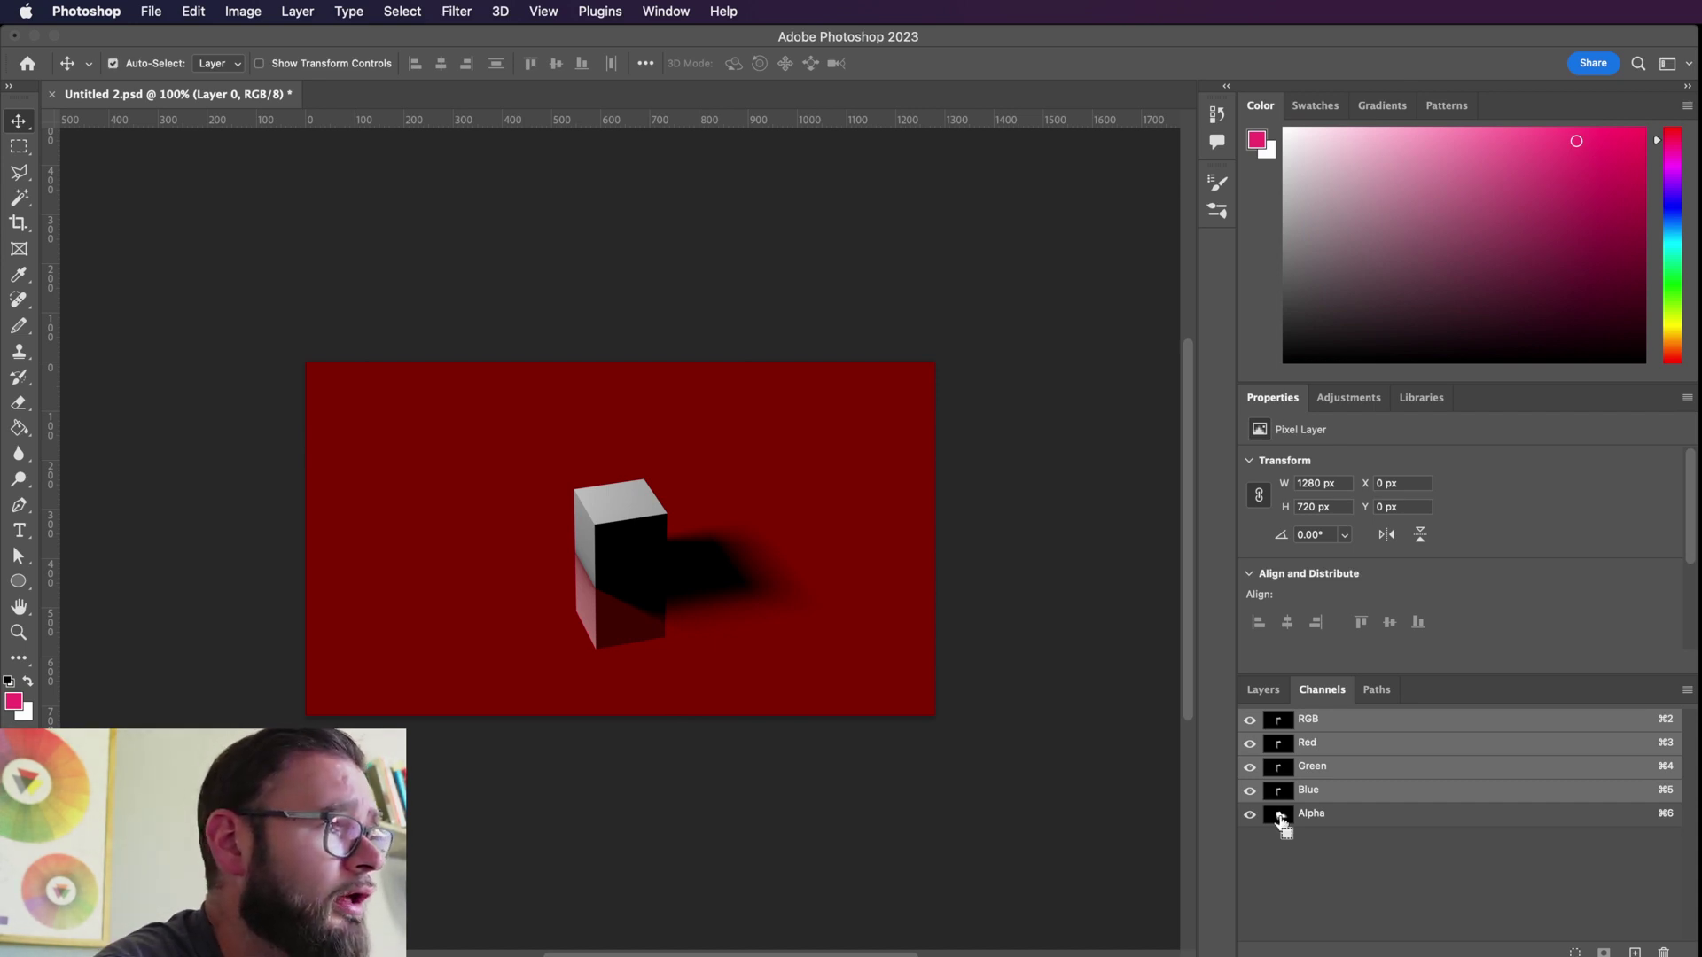
Load the Alpha channel as a selection and hide its overlay
left_click(1279, 819, "super")
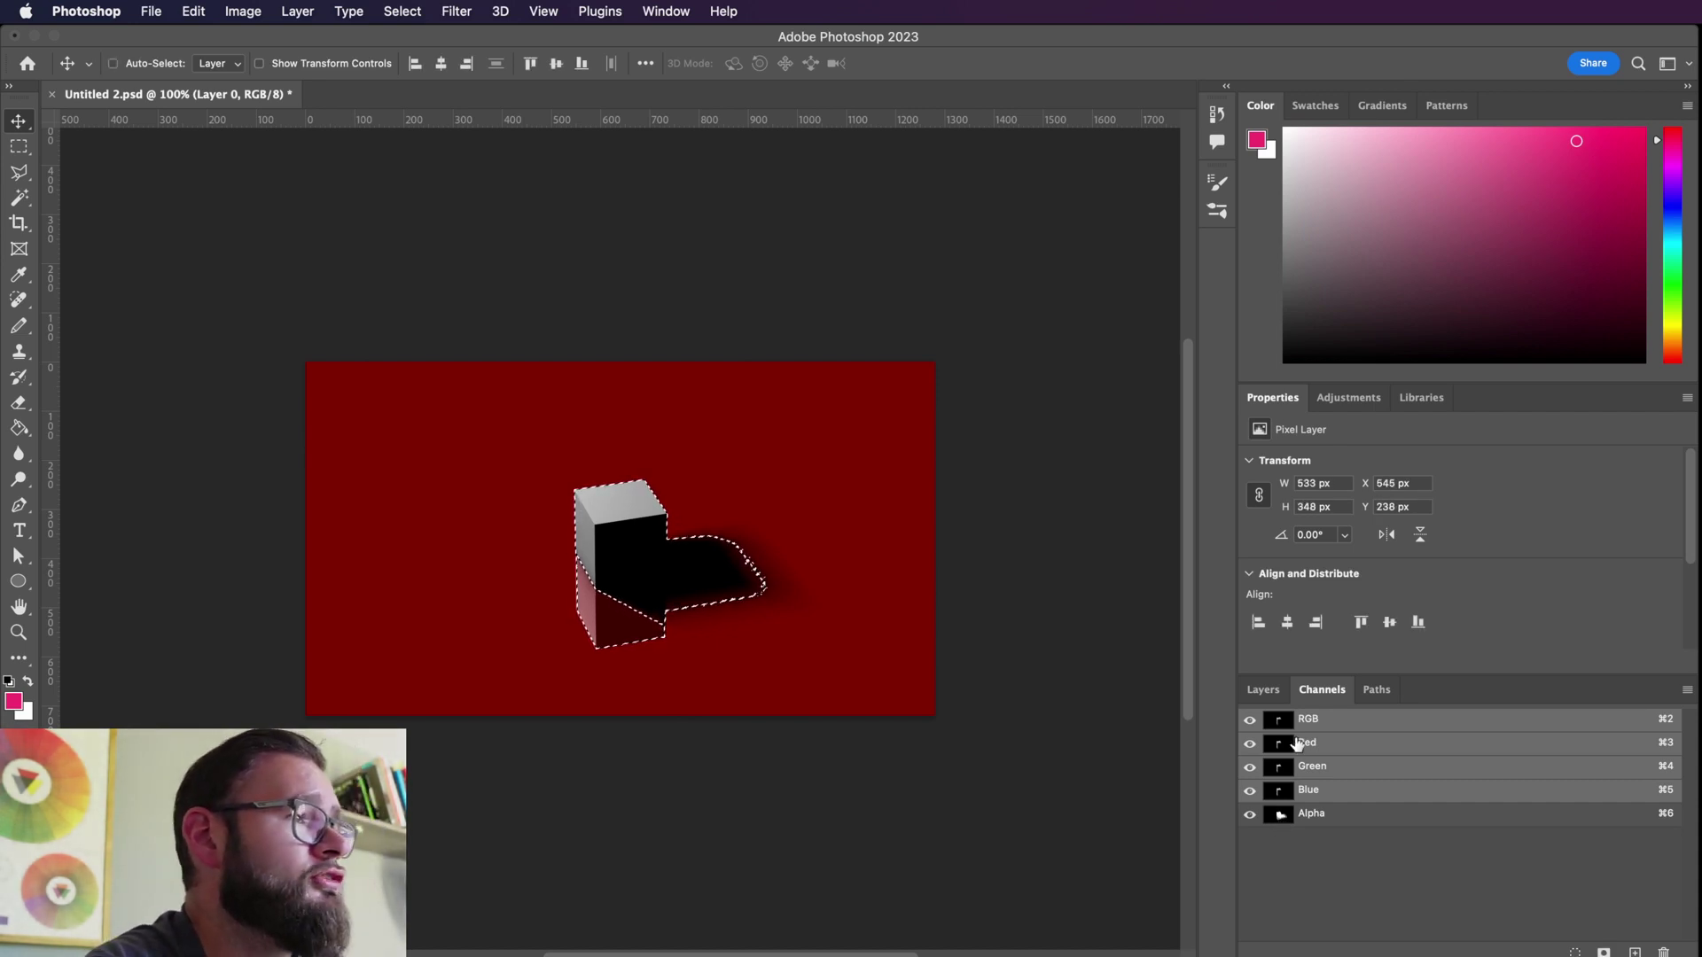
left_click(1261, 690)
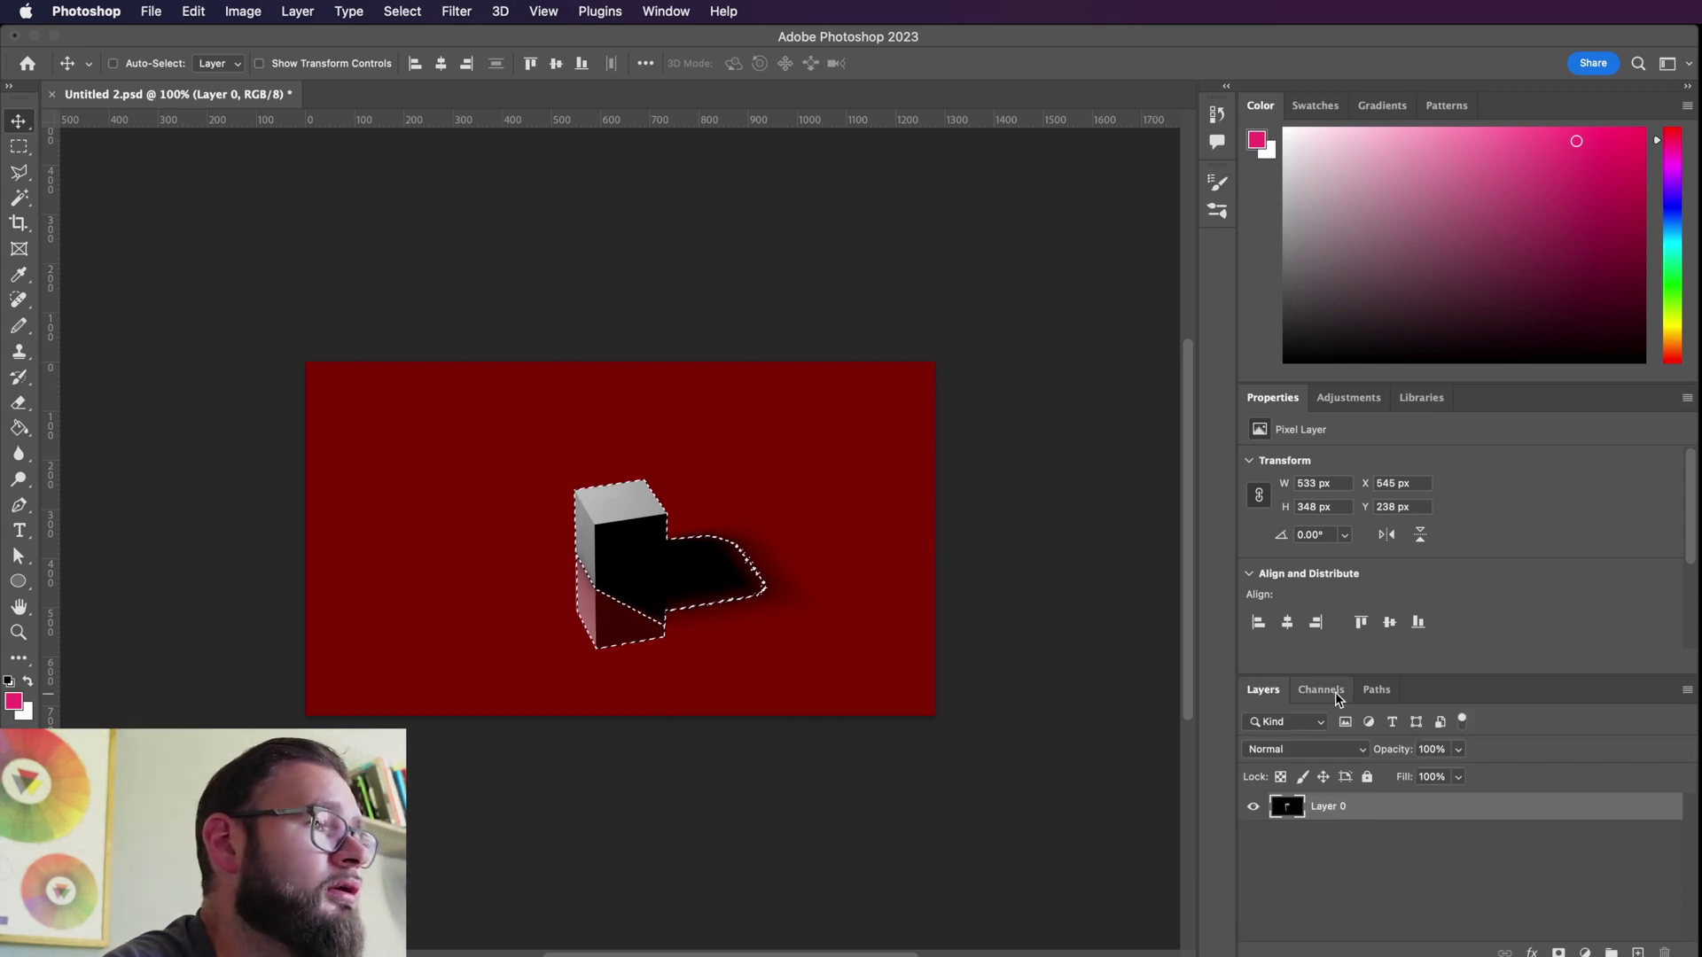
left_click(1321, 690)
left_click(1258, 813)
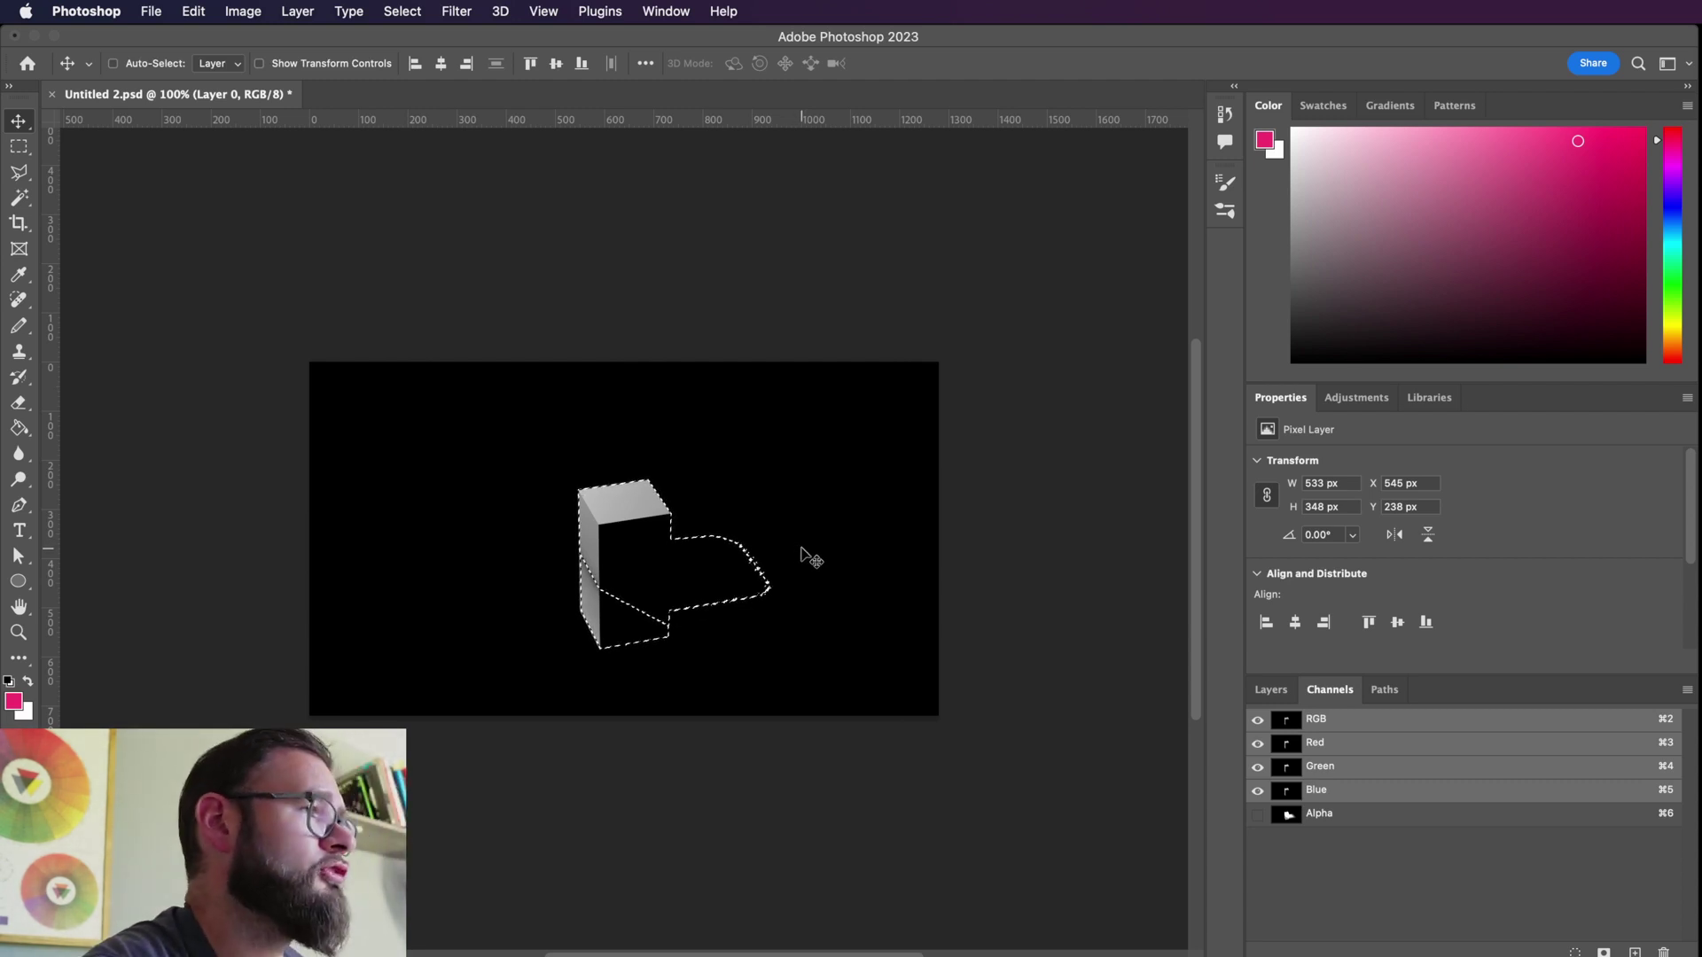
left_click(1269, 689)
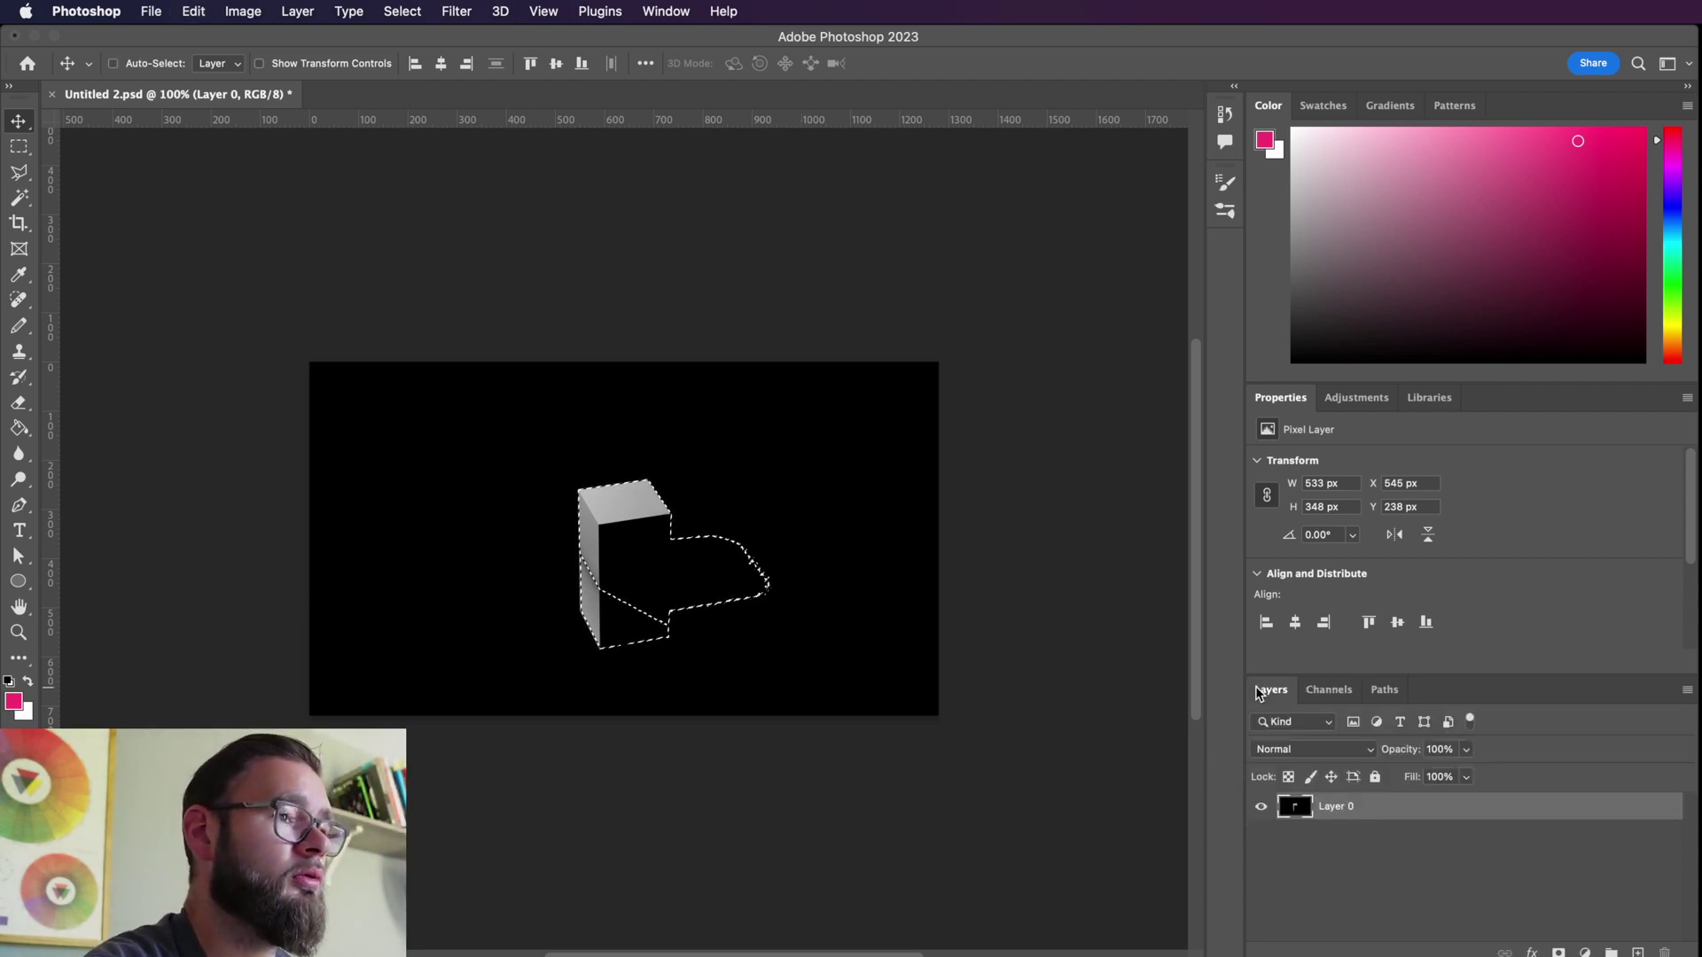
Fill the alpha selection with black on a new Layer 1, hiding Layer 0 to check it
left_click(1638, 952)
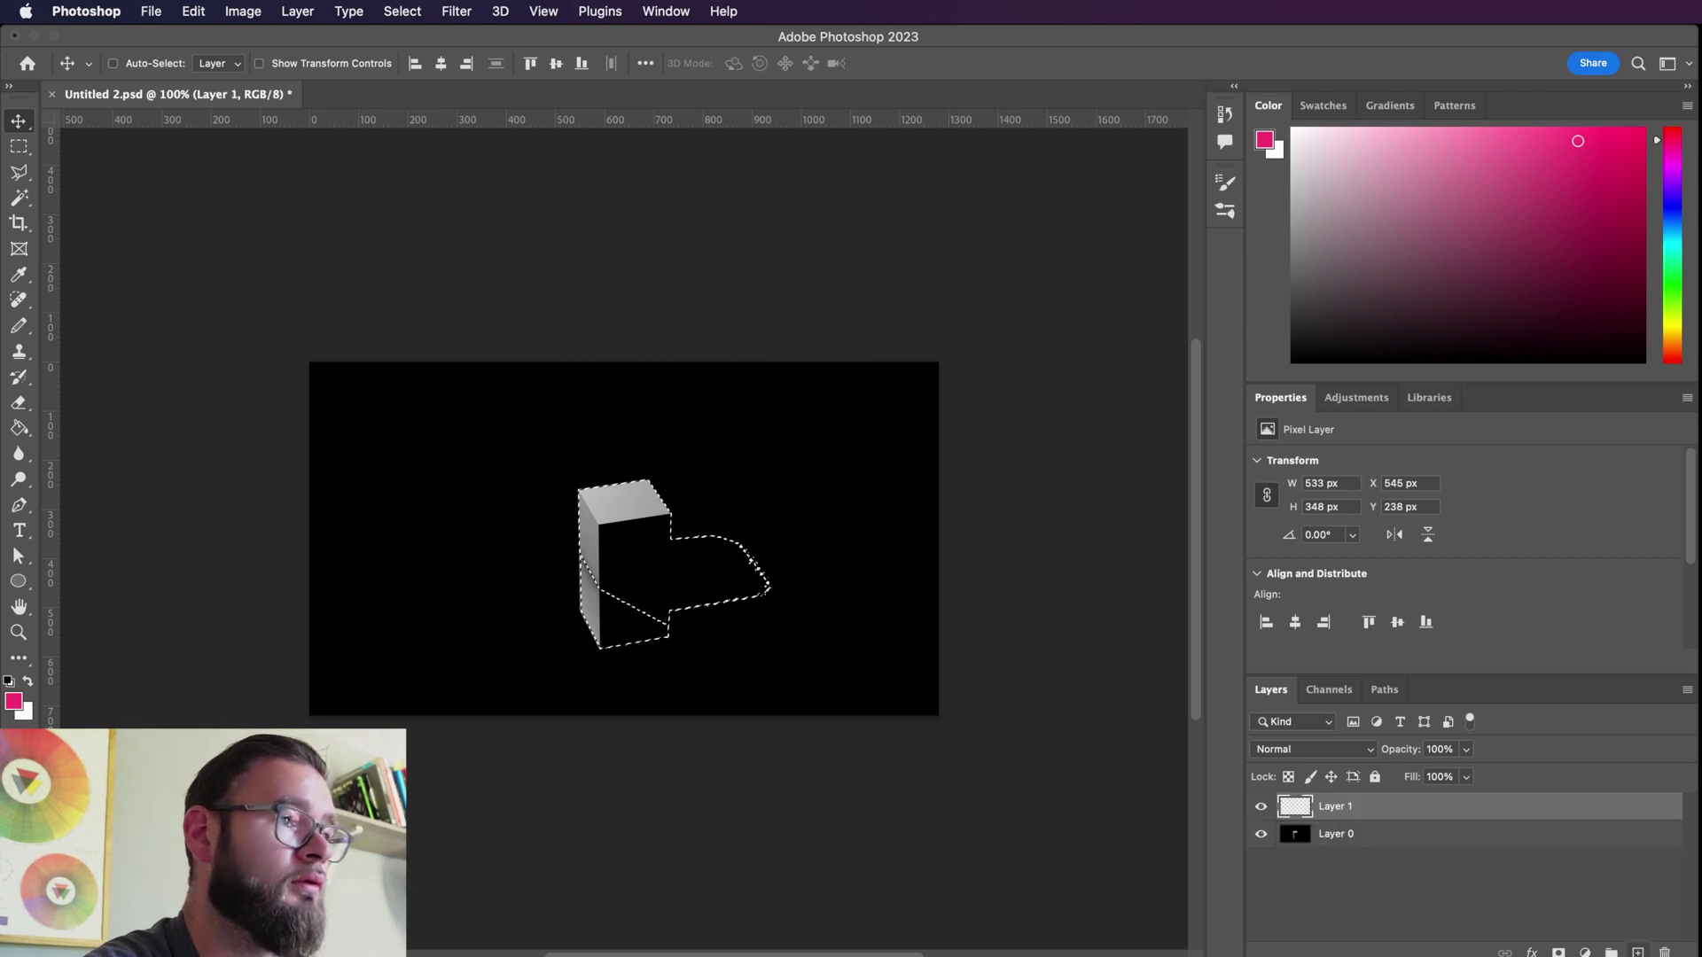
key("super+d")
left_click(1260, 834)
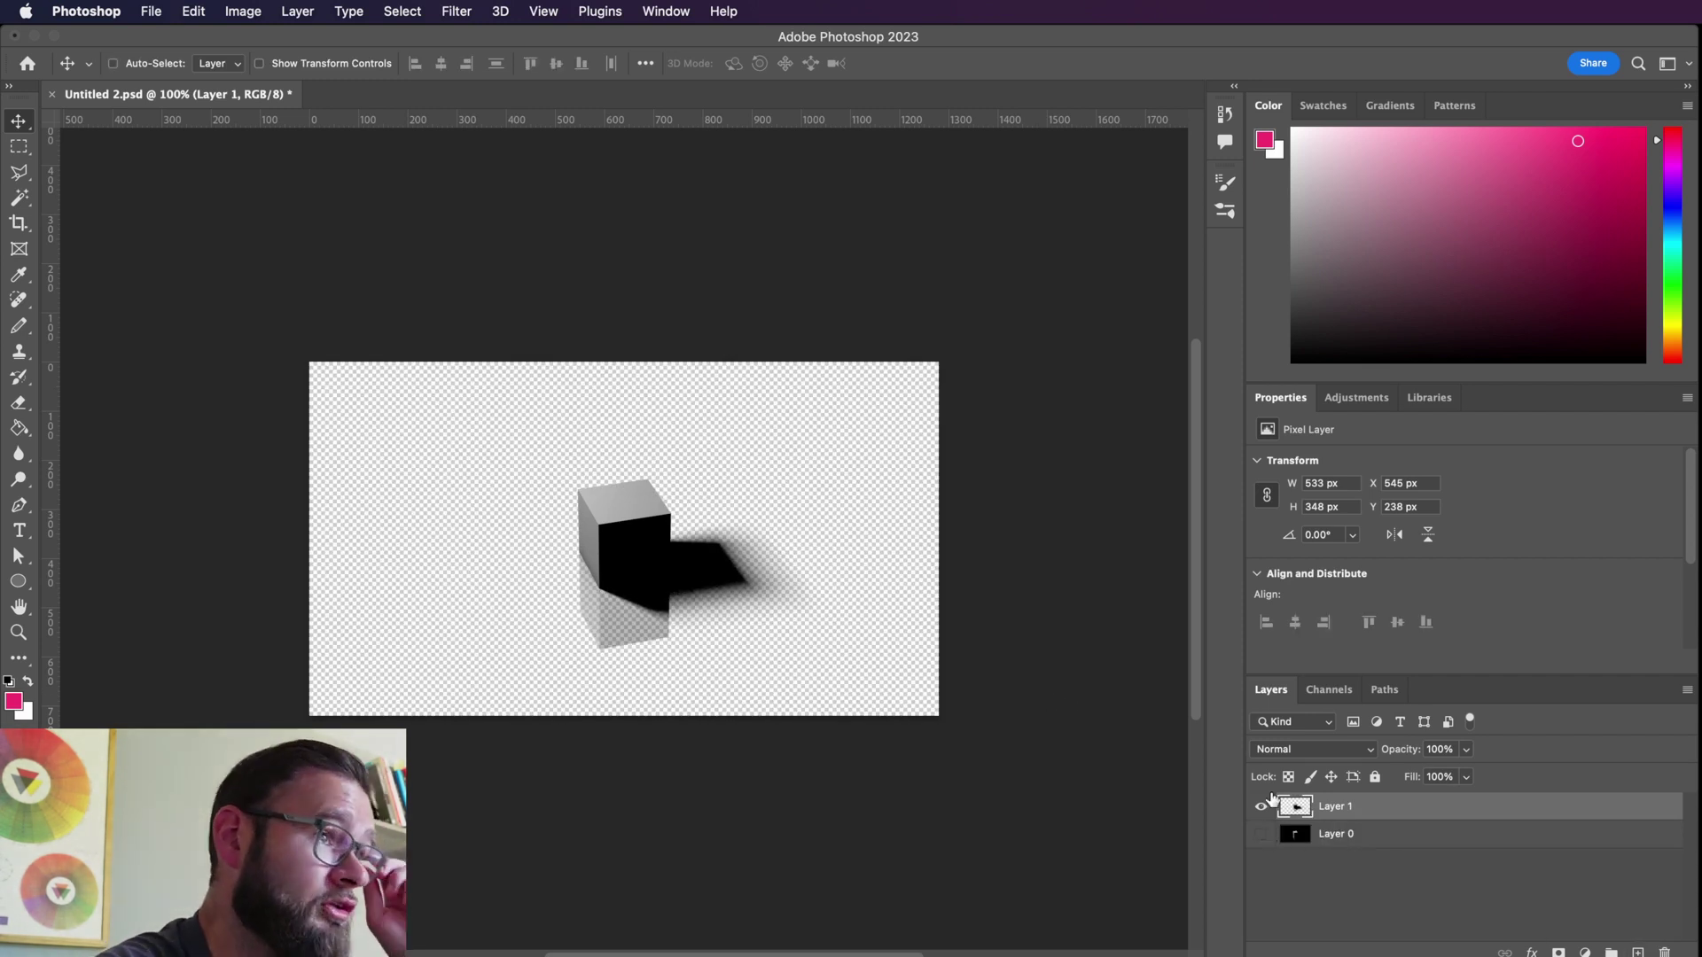
Hide Layer 1, make Layer 0 visible and active, and reload the Alpha channel as a selection
left_click(1261, 808)
left_click(1260, 834)
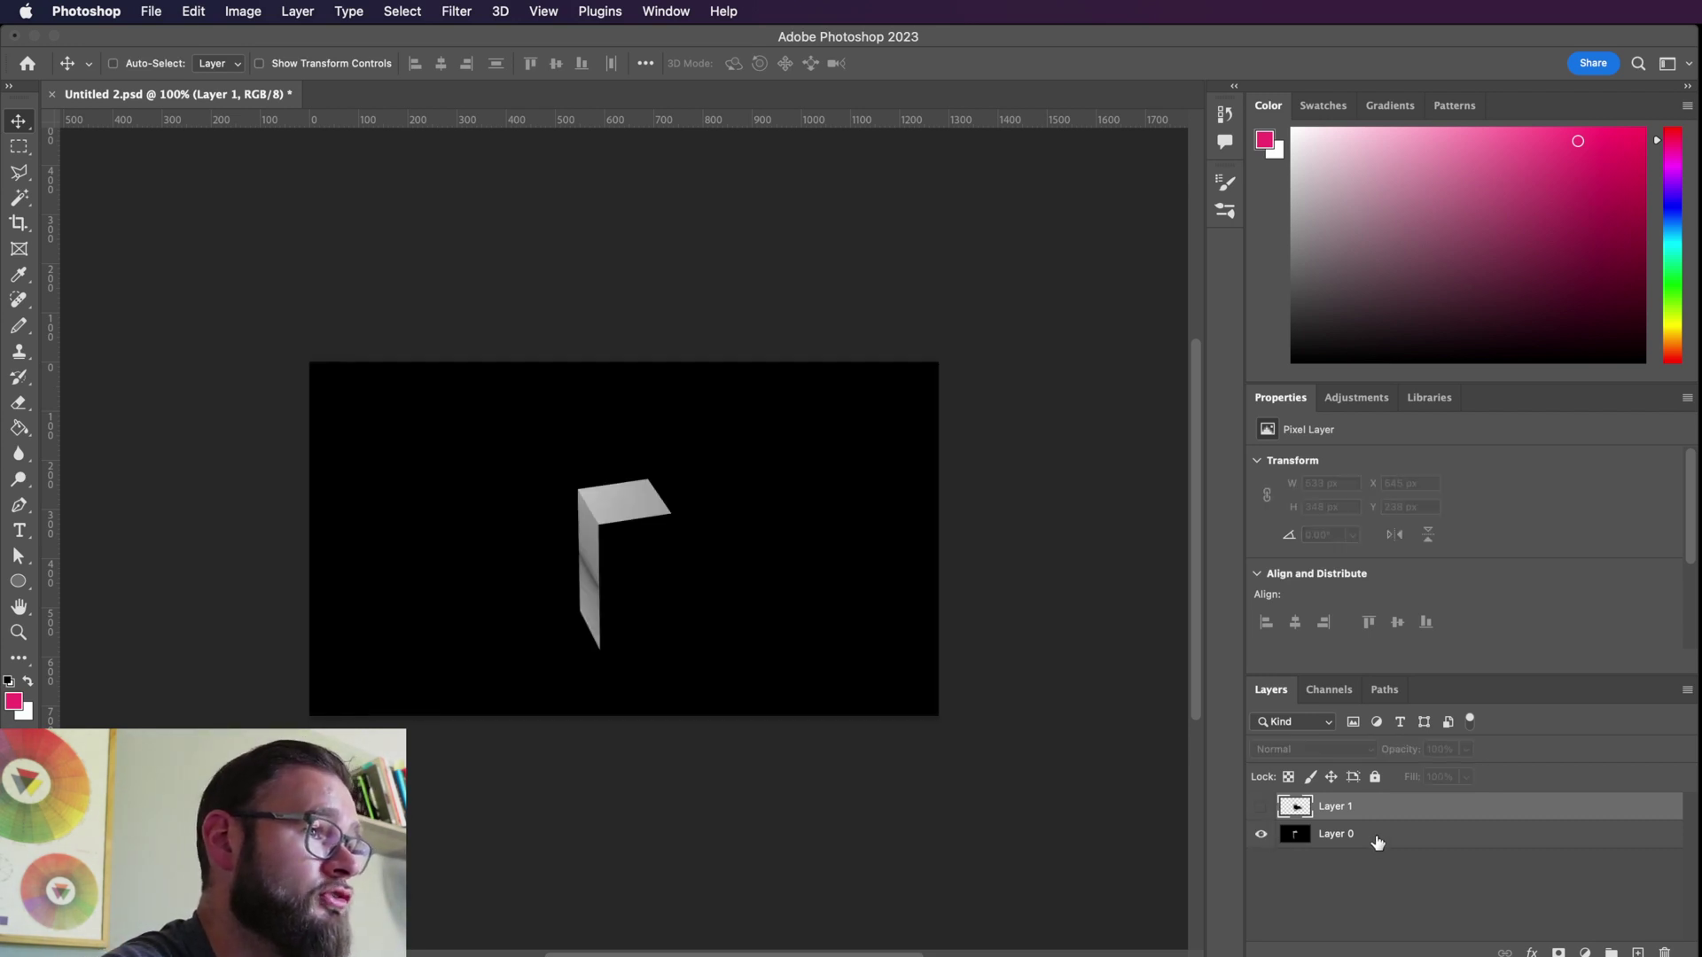
left_click(1376, 841)
left_click(1329, 689)
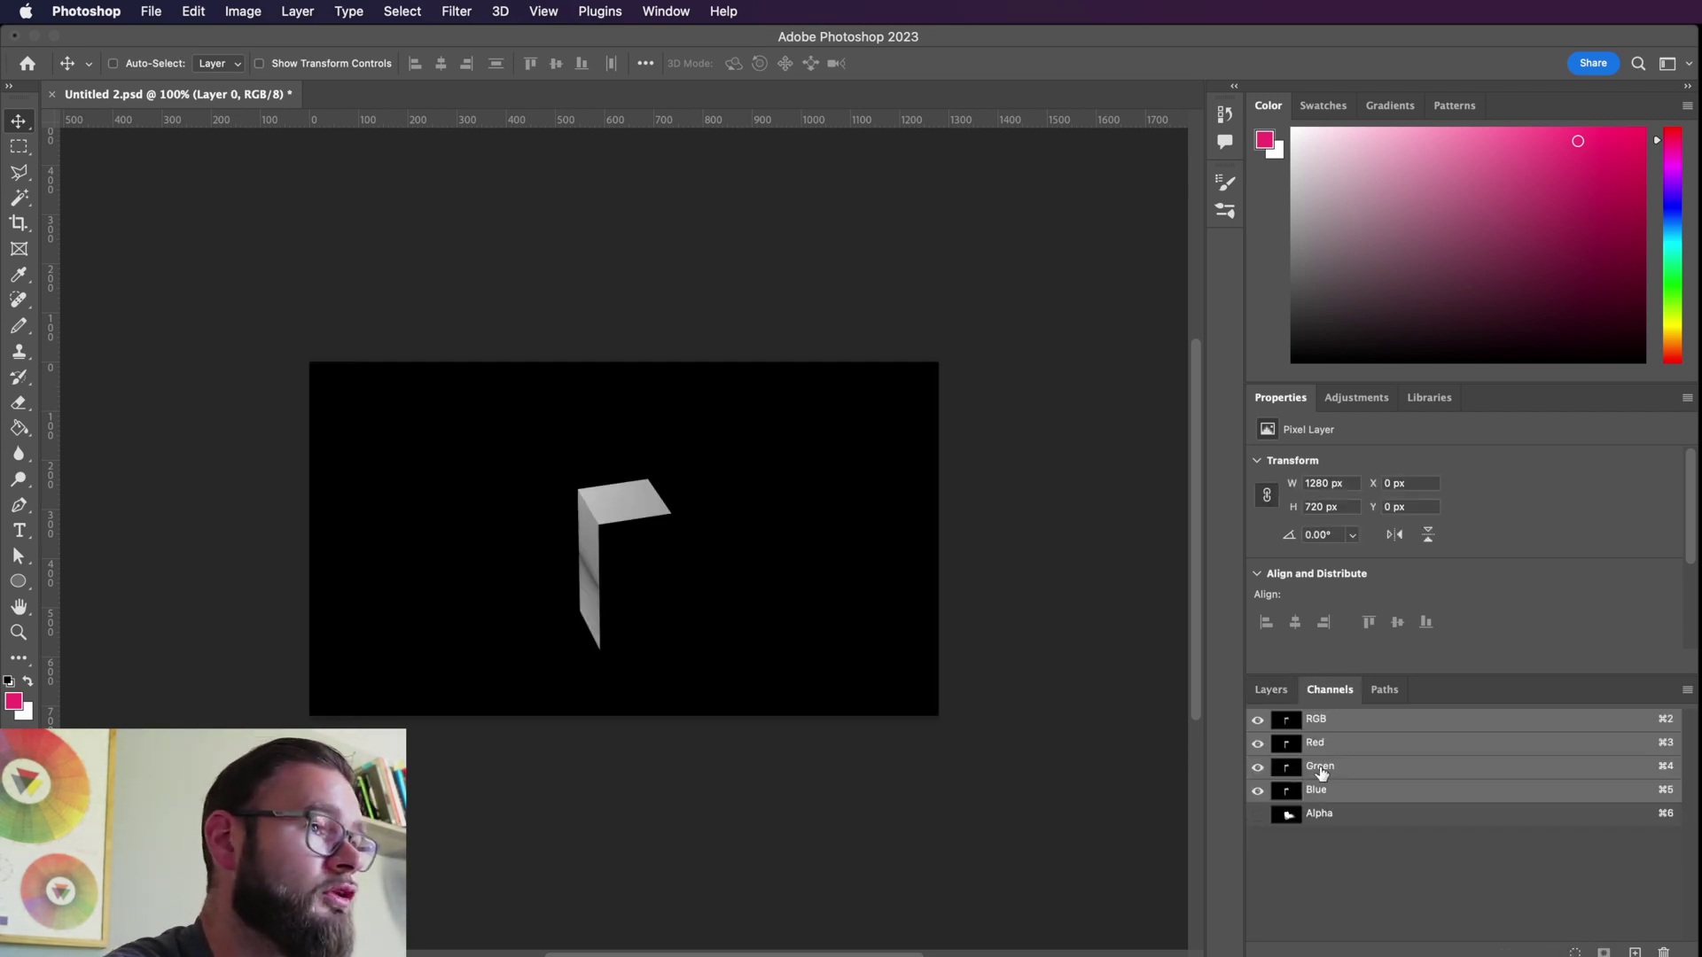
left_click(1287, 813, "super")
left_click(1272, 690)
Invert the selection and delete Layer 0's black background, then compare against Layer 1
key("shift+super+i")
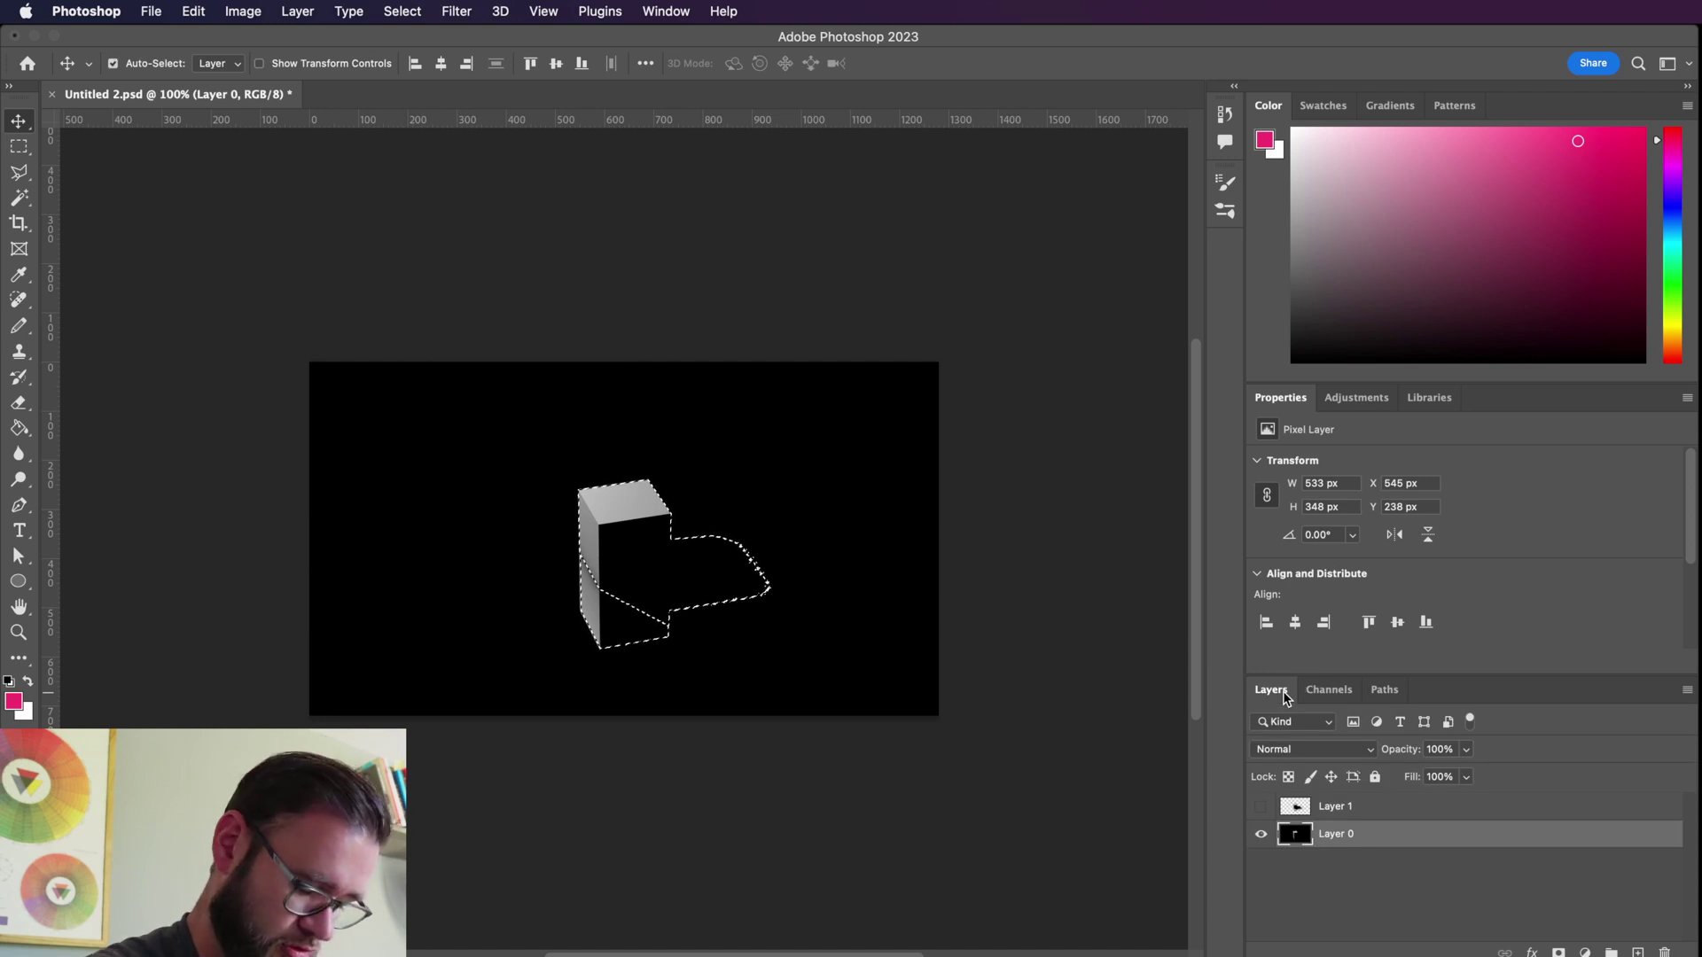
key("BackSpace")
key("super+d")
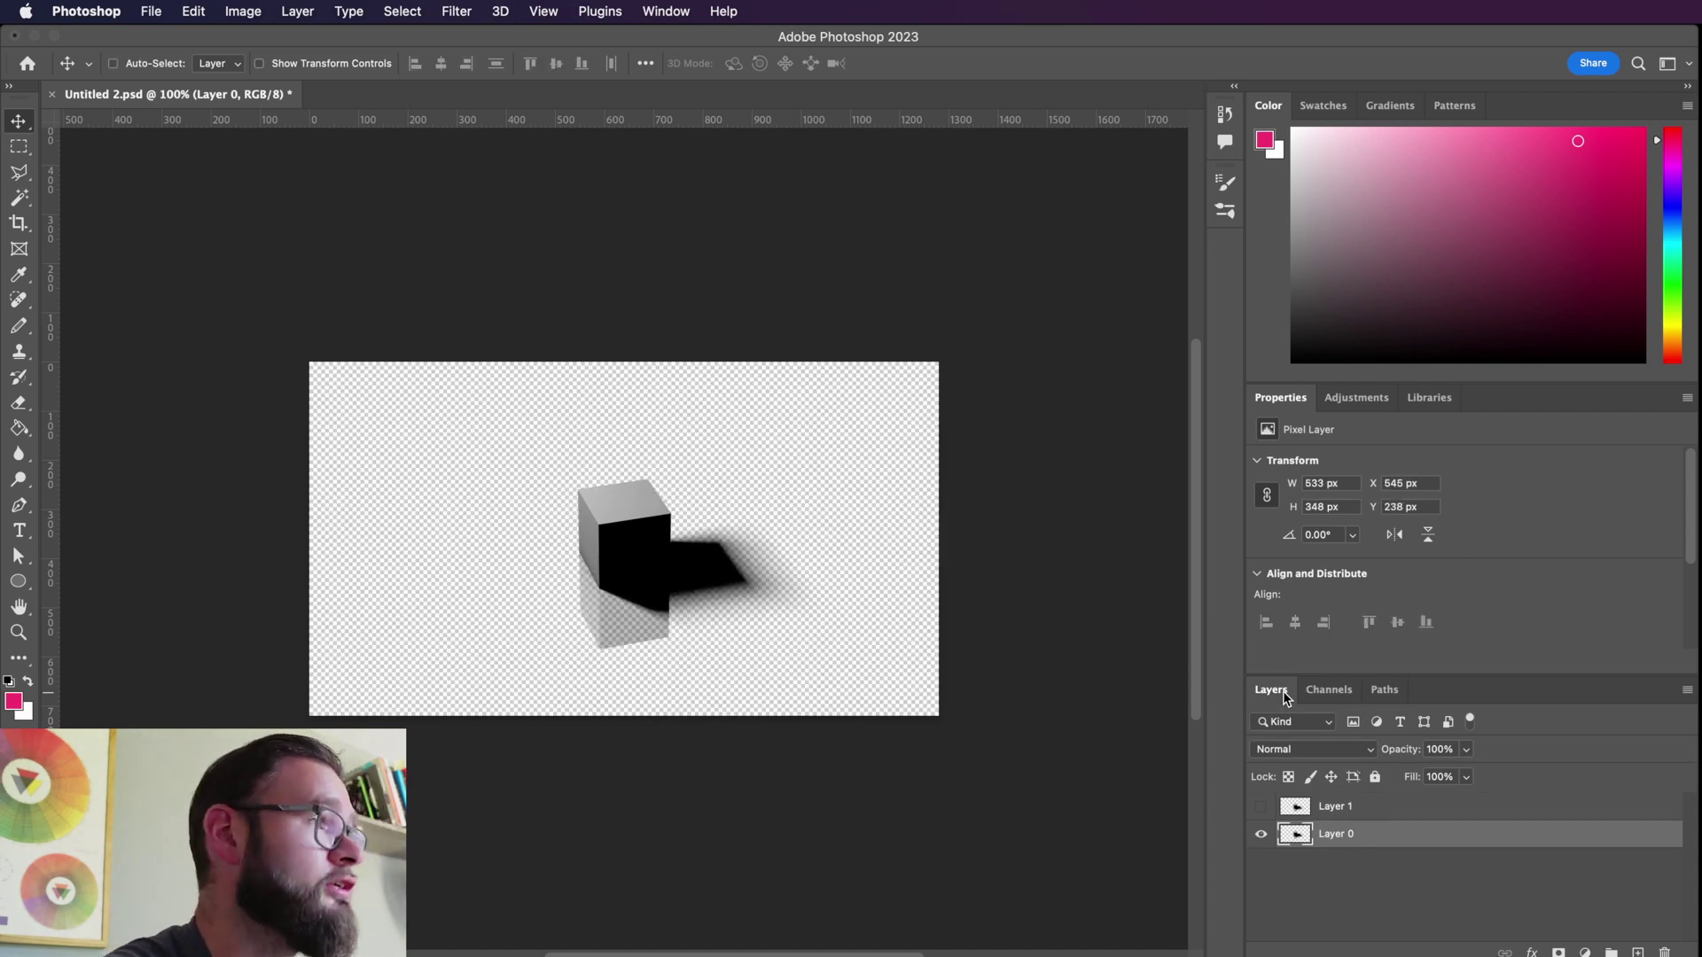
left_click(1259, 805)
left_click(1260, 805)
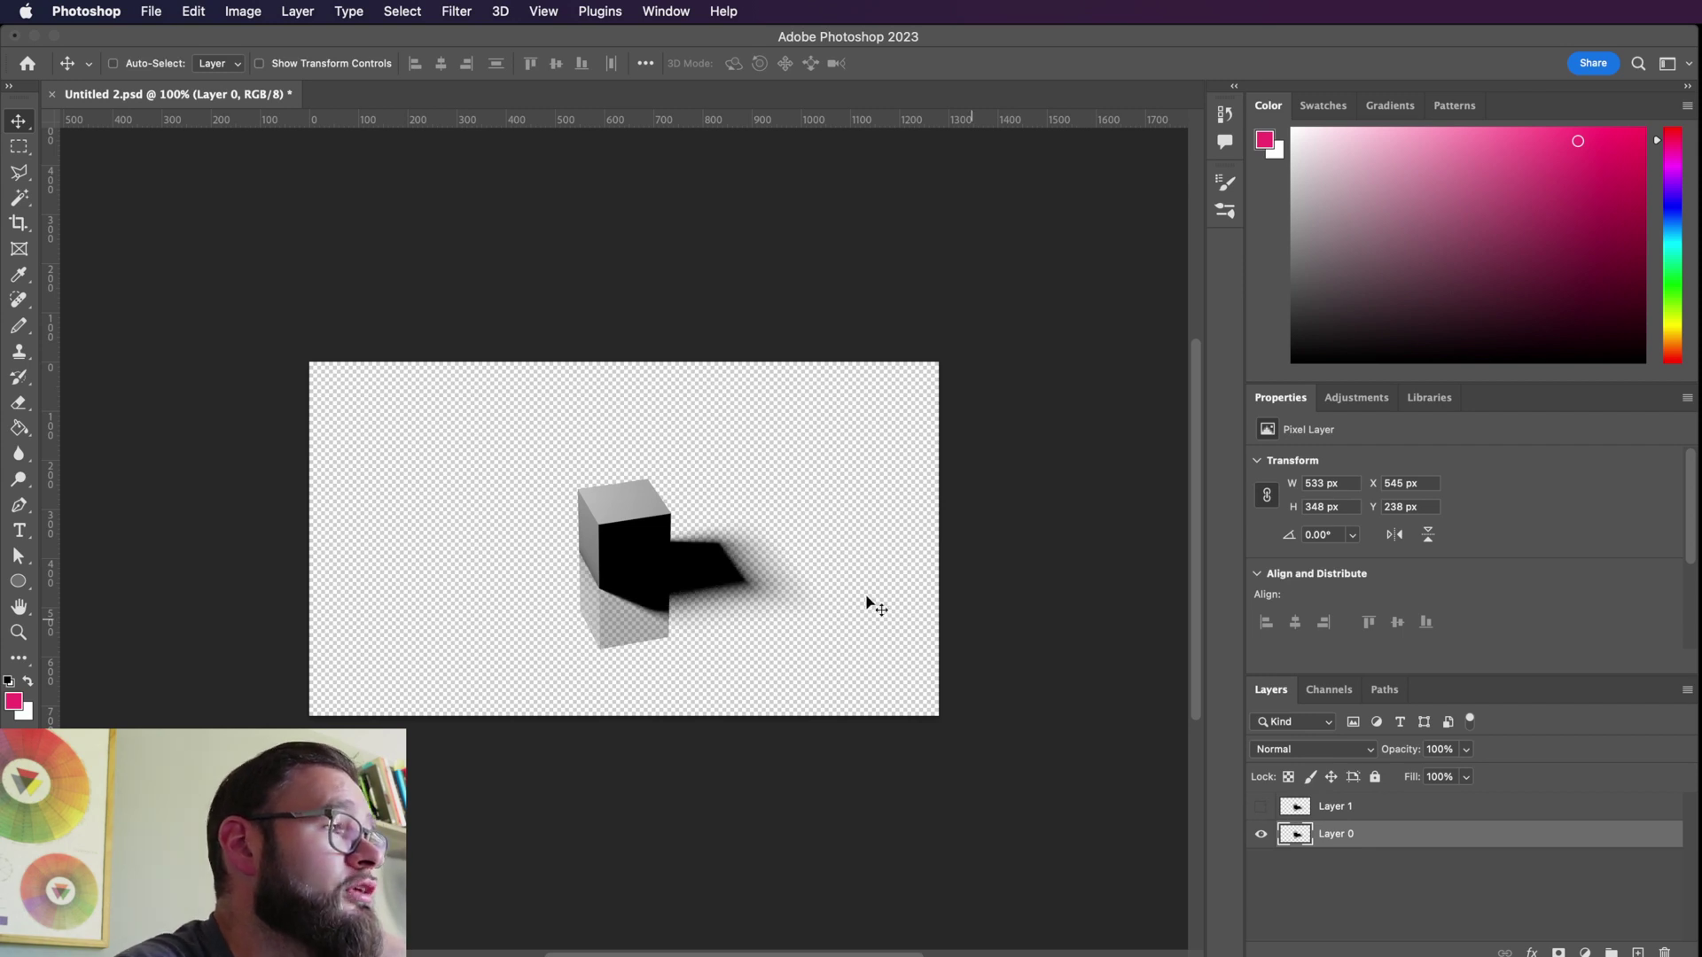